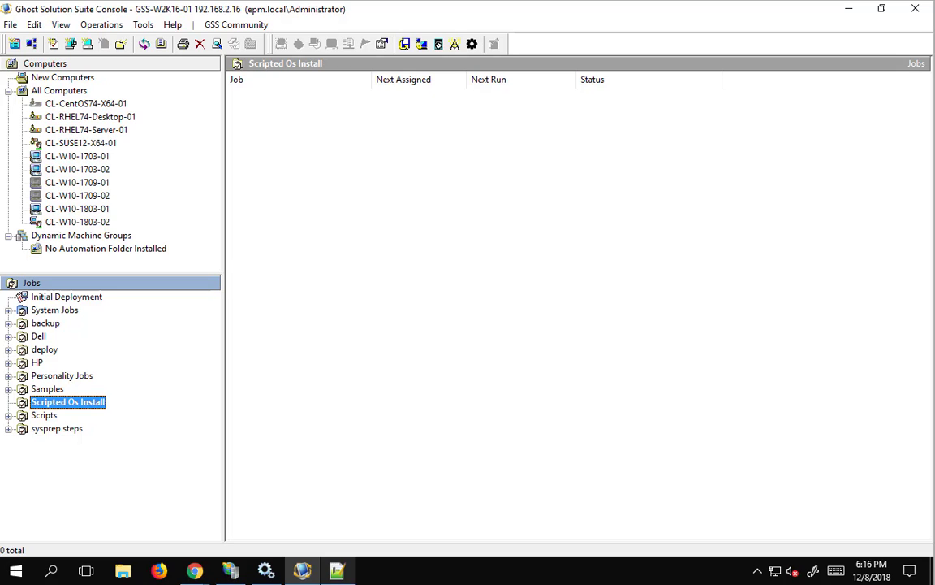
Step: Show the New Computers list, then bring up File Explorer at the Windows DVD (F:) root
{"action": "left_click", "coordinate": [64, 77]}
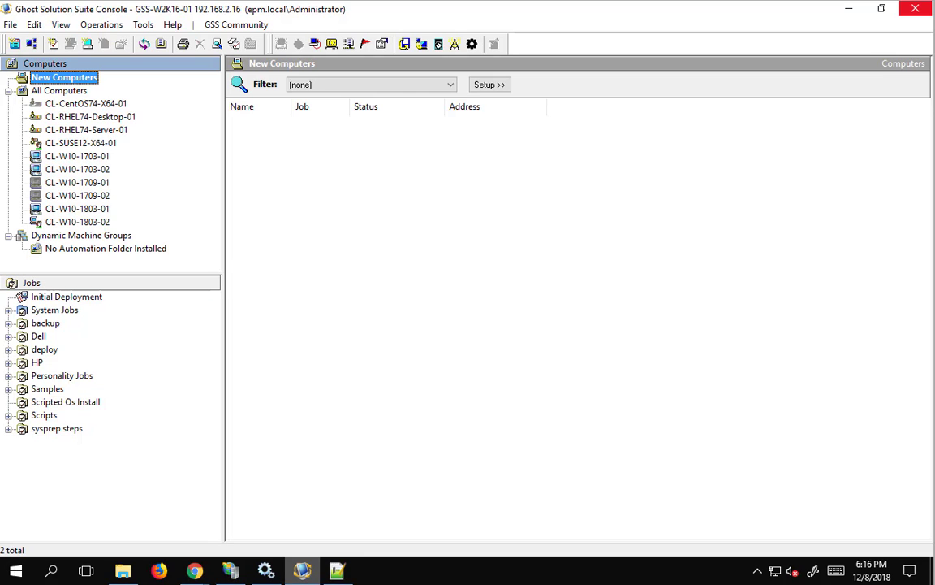
{"action": "left_click", "coordinate": [126, 572]}
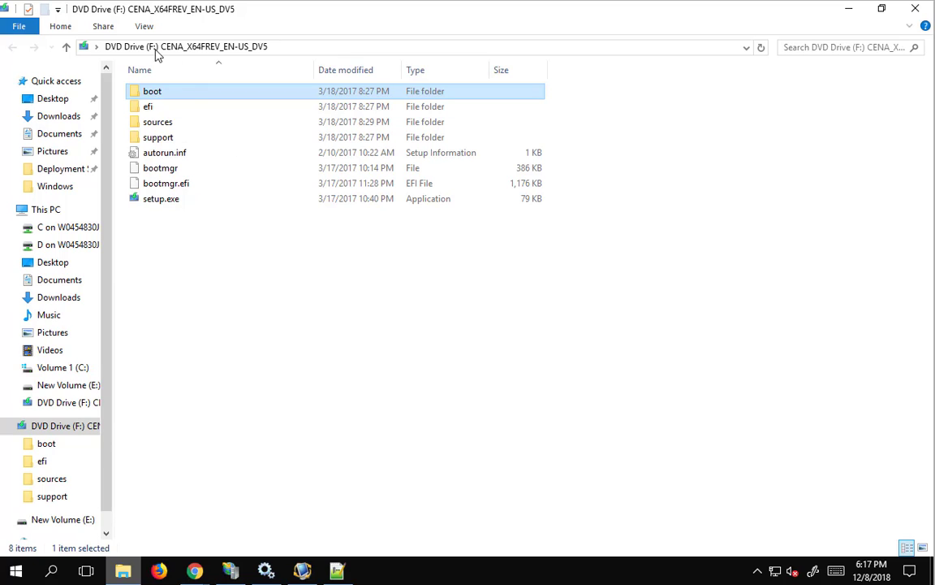
Step: Browse the DVD's support and sources folders, then return to the Ghost console
{"action": "double_click", "coordinate": [159, 138]}
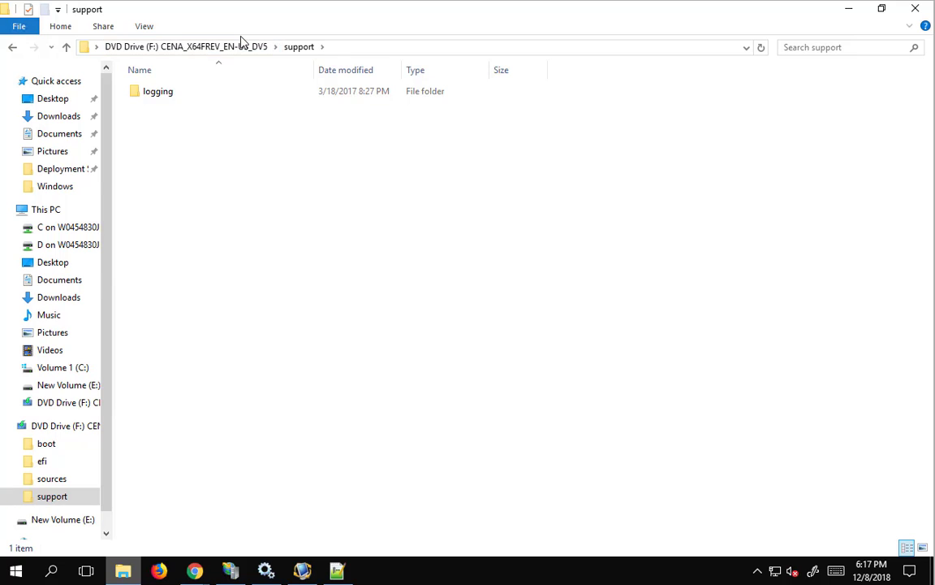
{"action": "left_click", "coordinate": [226, 46]}
{"action": "double_click", "coordinate": [157, 122]}
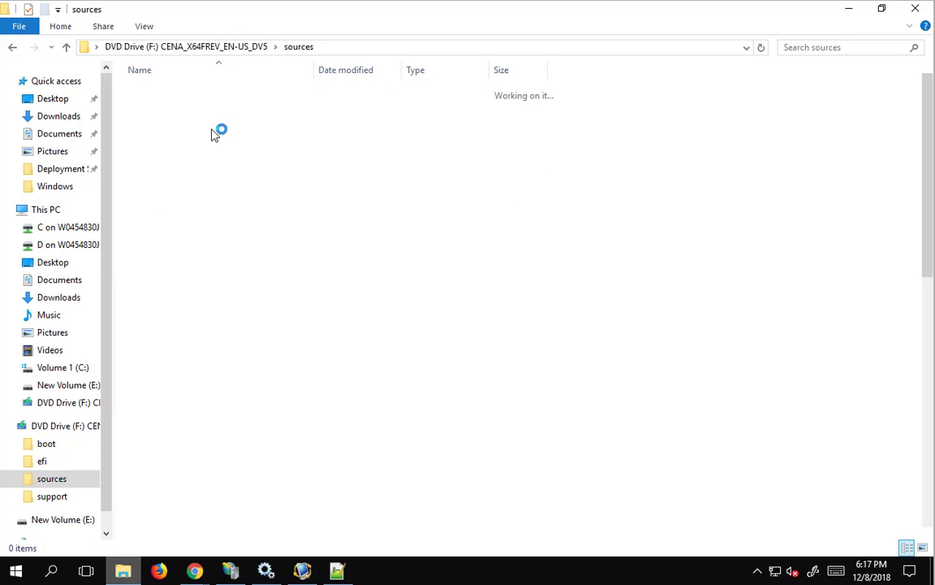
{"action": "left_click", "coordinate": [217, 50]}
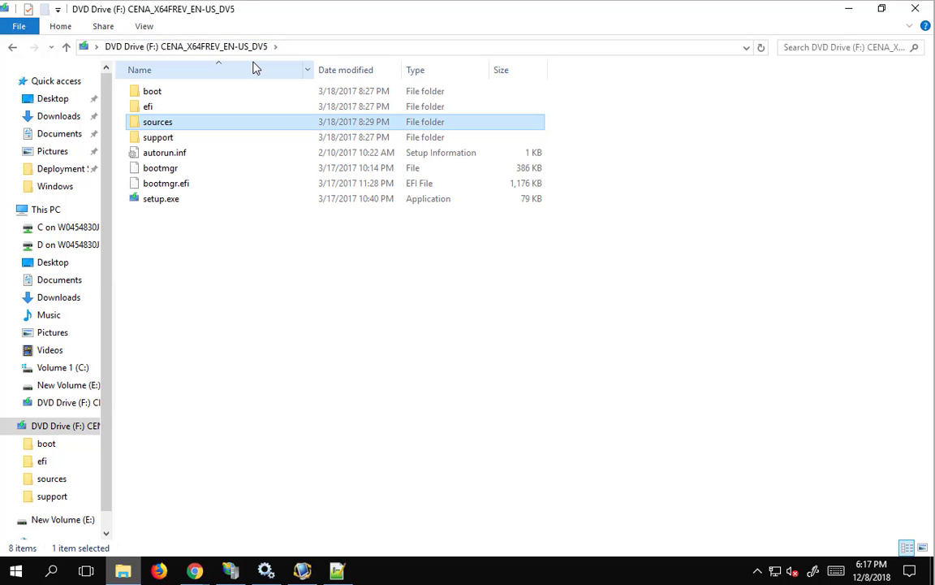
{"action": "left_click", "coordinate": [304, 571]}
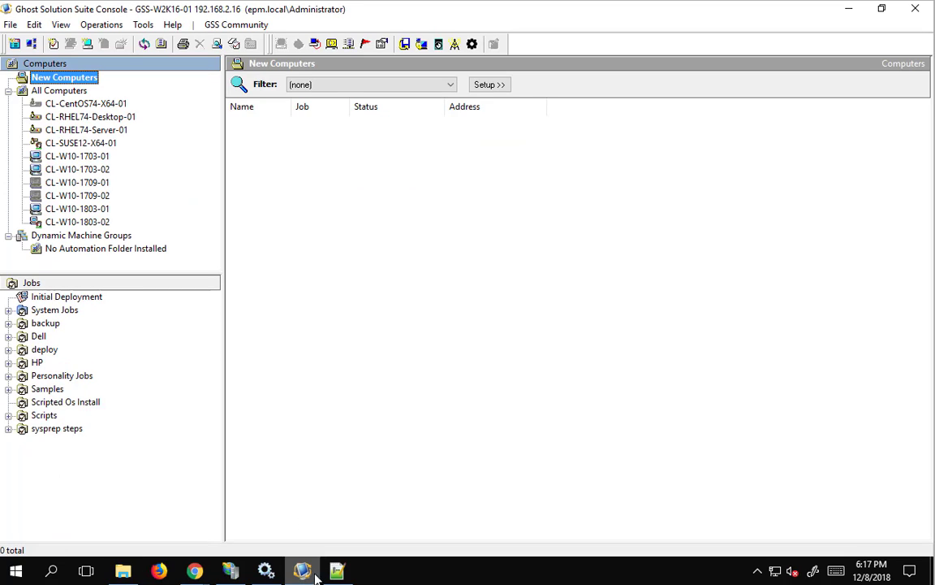
Step: Add New Job 'windows 10 1703 enterprise' to the Scripted Os Install job folder
{"action": "left_click", "coordinate": [68, 404]}
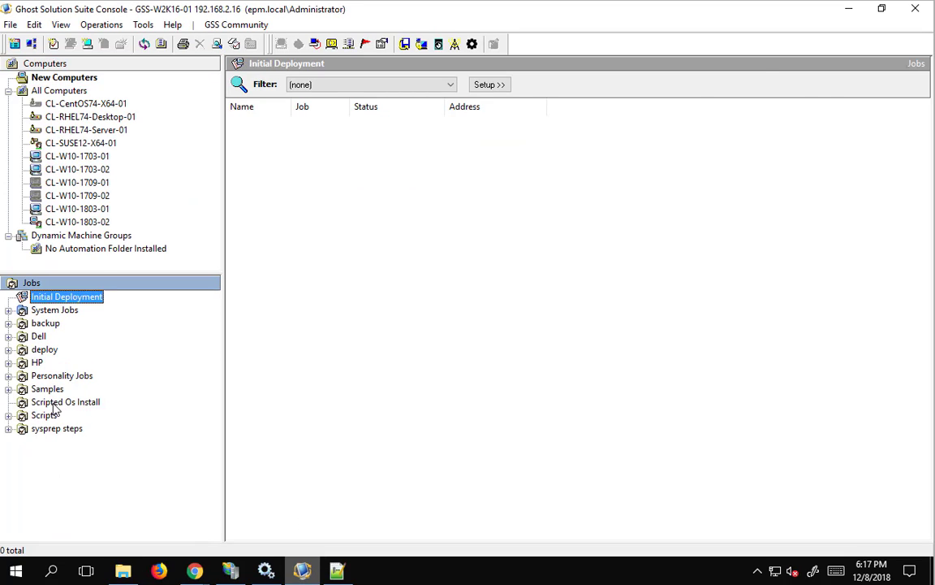
{"action": "right_click", "coordinate": [397, 406]}
{"action": "left_click", "coordinate": [444, 213]}
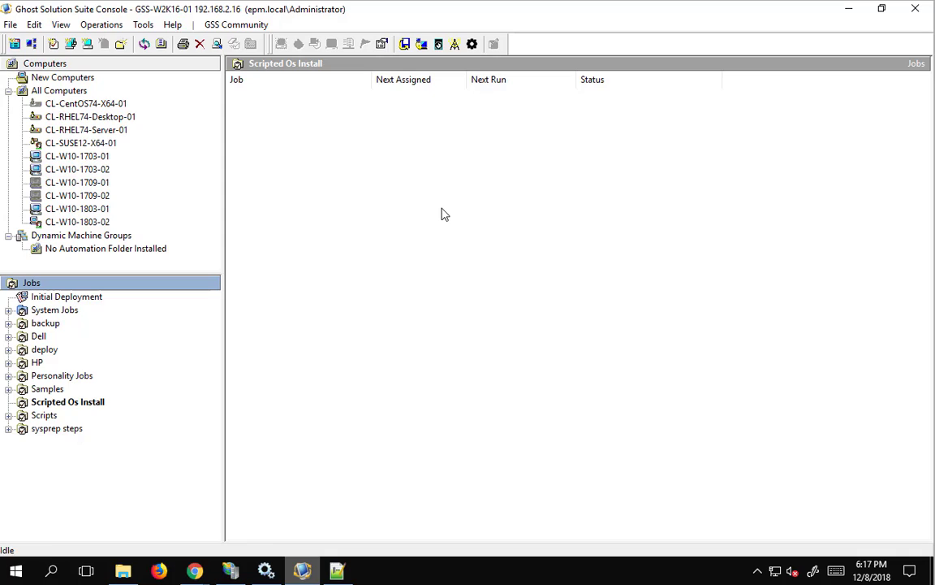
{"action": "type", "text": "windpos"}
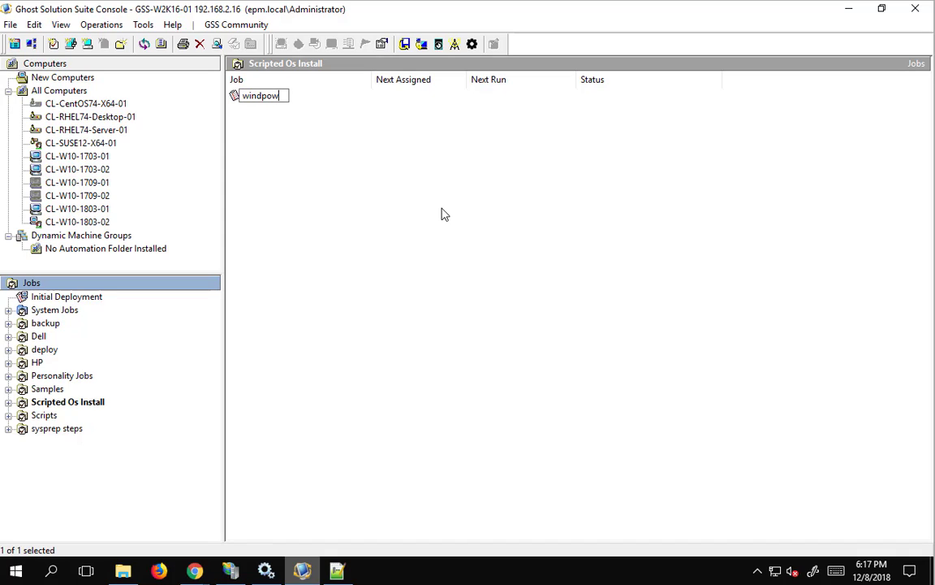
{"action": "key", "text": "BackSpace"}
{"action": "key", "text": "BackSpace"}
{"action": "key", "text": "BackSpace"}
{"action": "key", "text": "BackSpace"}
{"action": "type", "text": "dows 10 1703 enterprise"}
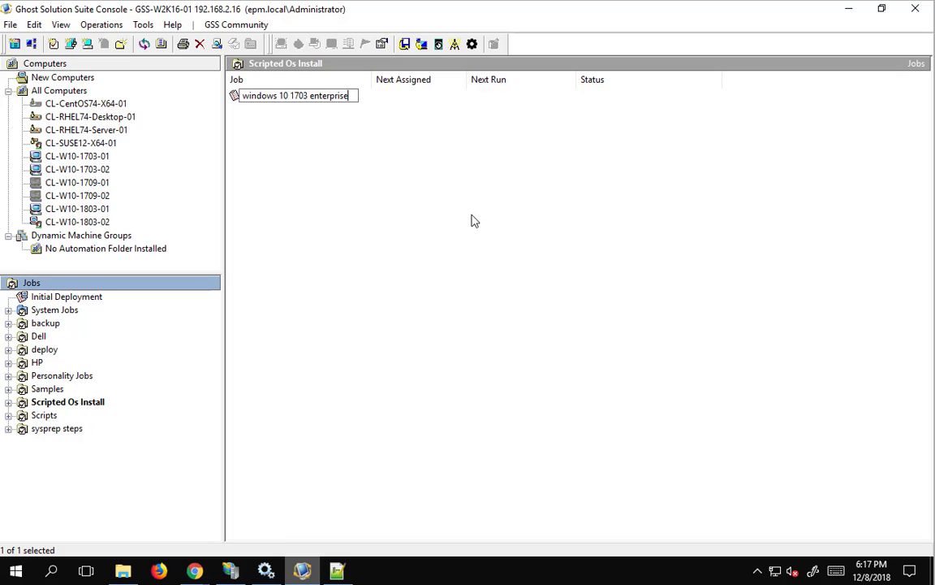
{"action": "key", "text": "Return"}
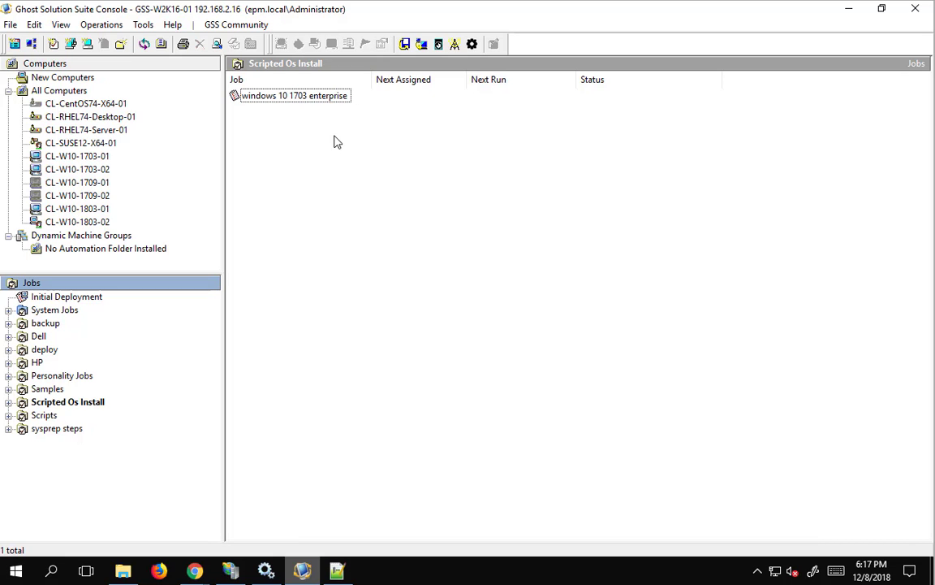
{"action": "left_click", "coordinate": [271, 120]}
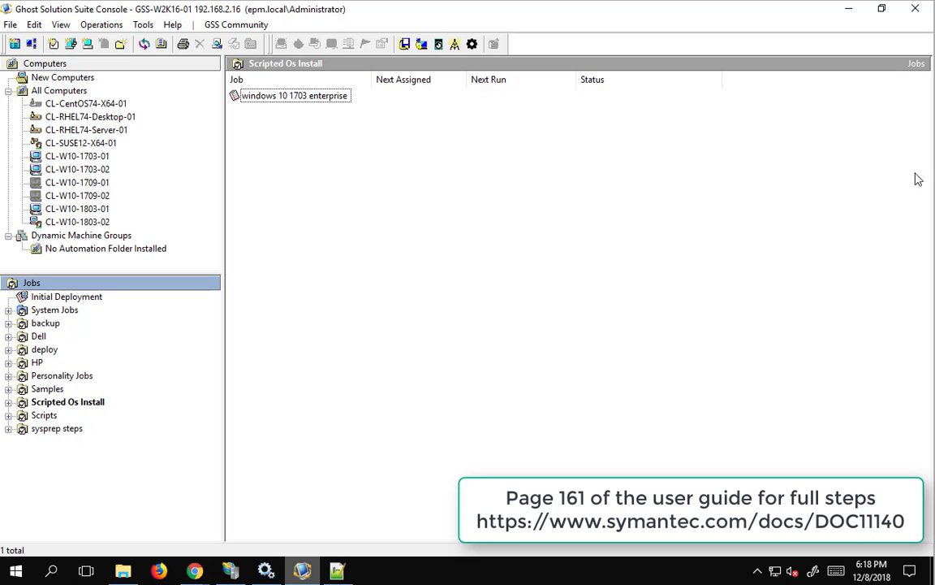
Step: Open C:\Program Files (x86)\Altiris\eXpress\Deployment Server\Deploy in File Explorer
{"action": "left_click", "coordinate": [123, 572]}
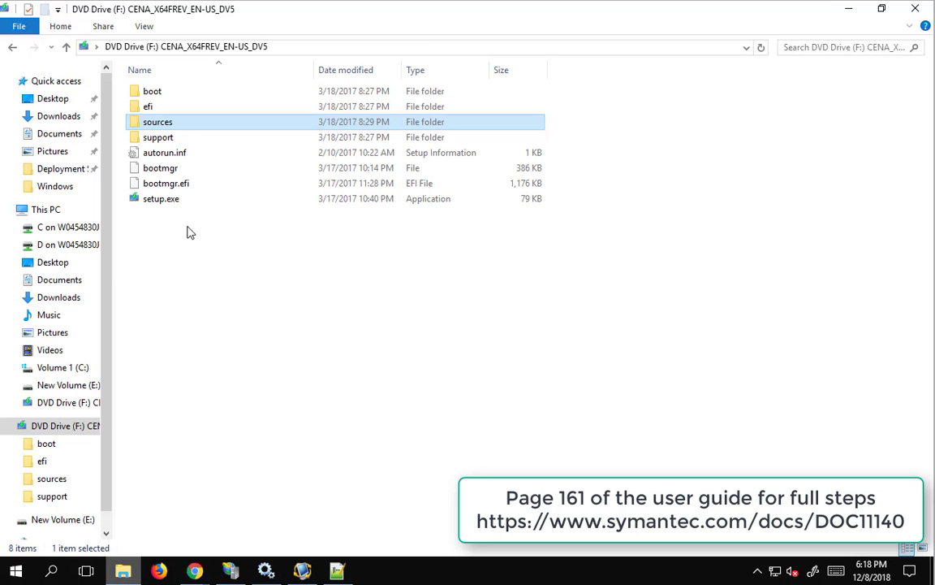
{"action": "left_click", "coordinate": [50, 367]}
{"action": "left_click", "coordinate": [49, 169]}
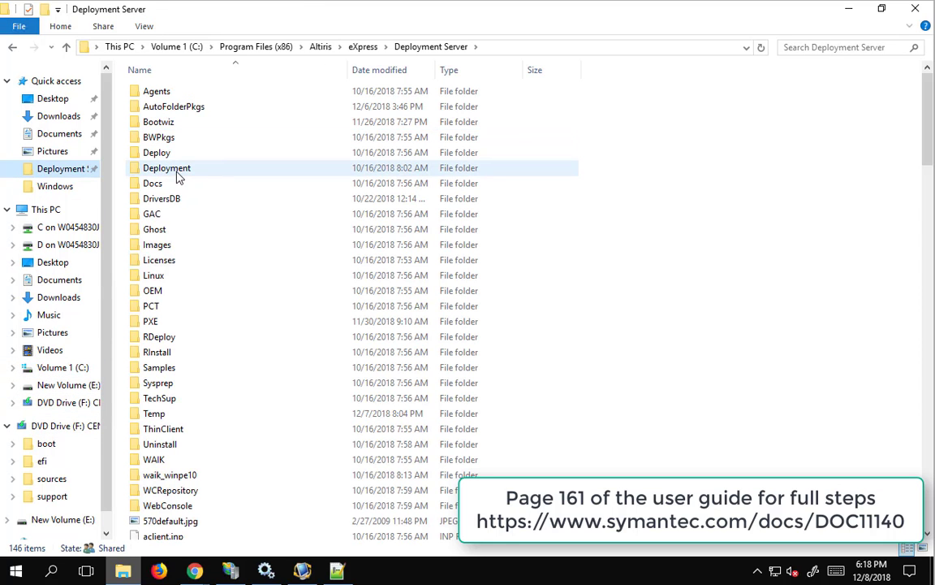
{"action": "double_click", "coordinate": [178, 177]}
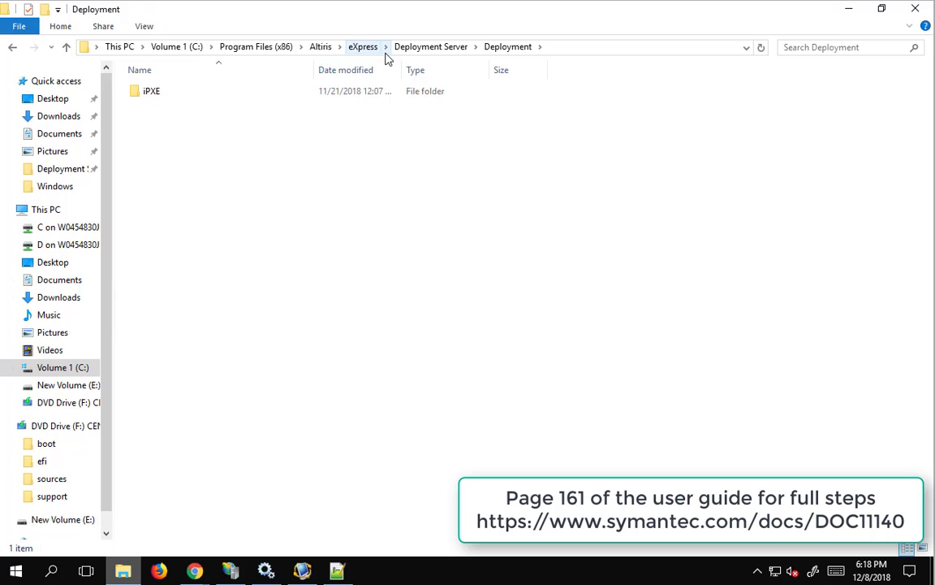
{"action": "left_click", "coordinate": [387, 46]}
{"action": "left_click", "coordinate": [422, 61]}
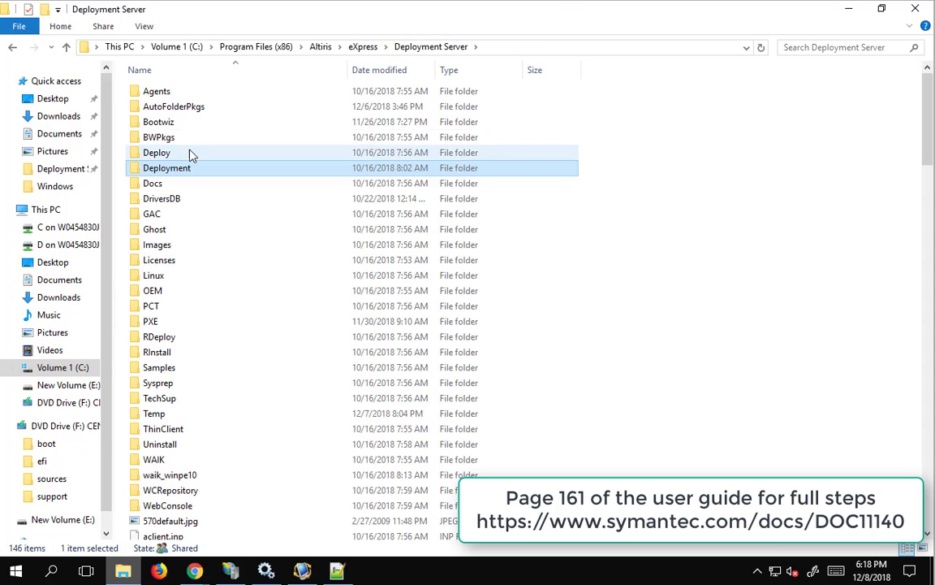
{"action": "double_click", "coordinate": [174, 153]}
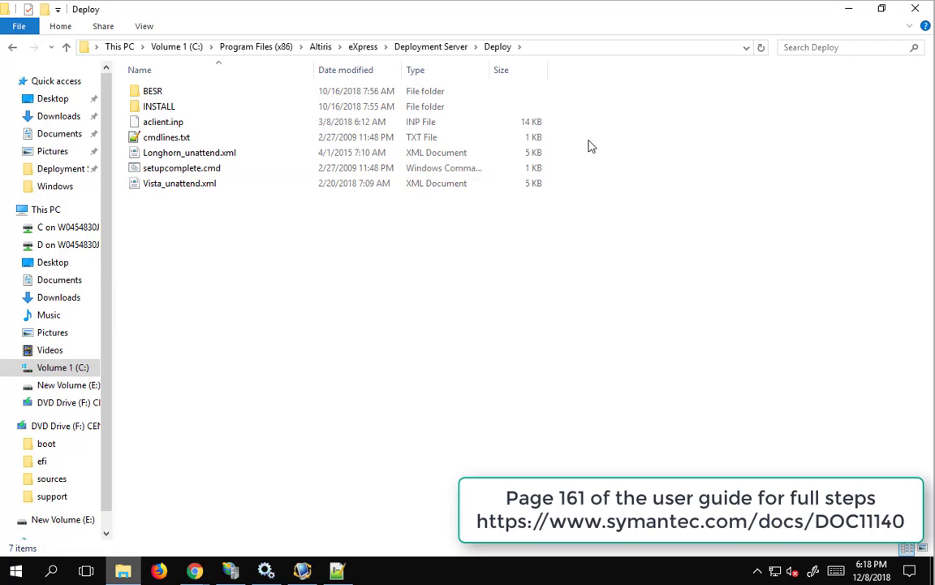
Step: Copy and paste Vista_unattend.xml, renaming the duplicate windows10ent.xml
{"action": "left_click", "coordinate": [173, 188]}
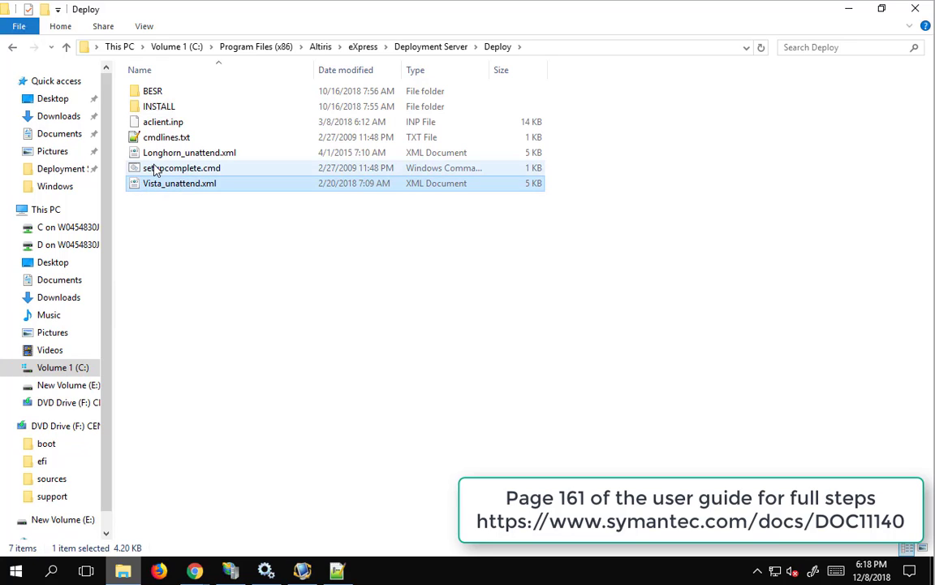
{"action": "left_click", "coordinate": [146, 151]}
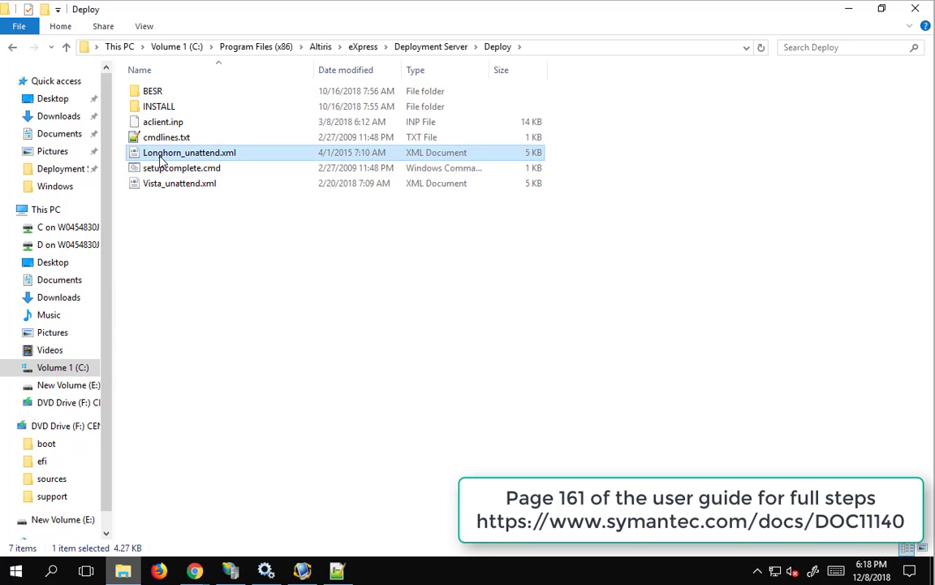
{"action": "left_click", "coordinate": [156, 186]}
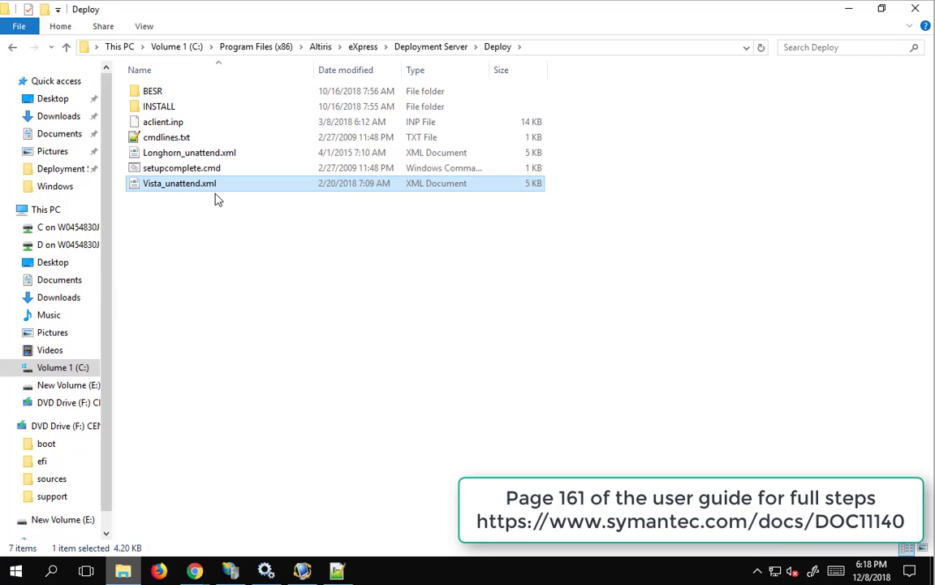
{"action": "right_click", "coordinate": [182, 191]}
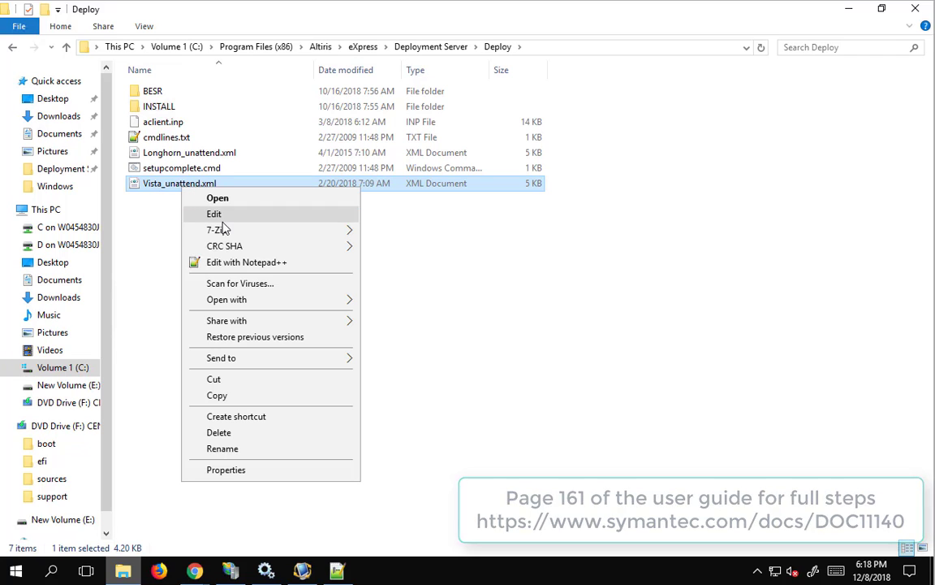
{"action": "left_click", "coordinate": [261, 396]}
{"action": "right_click", "coordinate": [150, 256]}
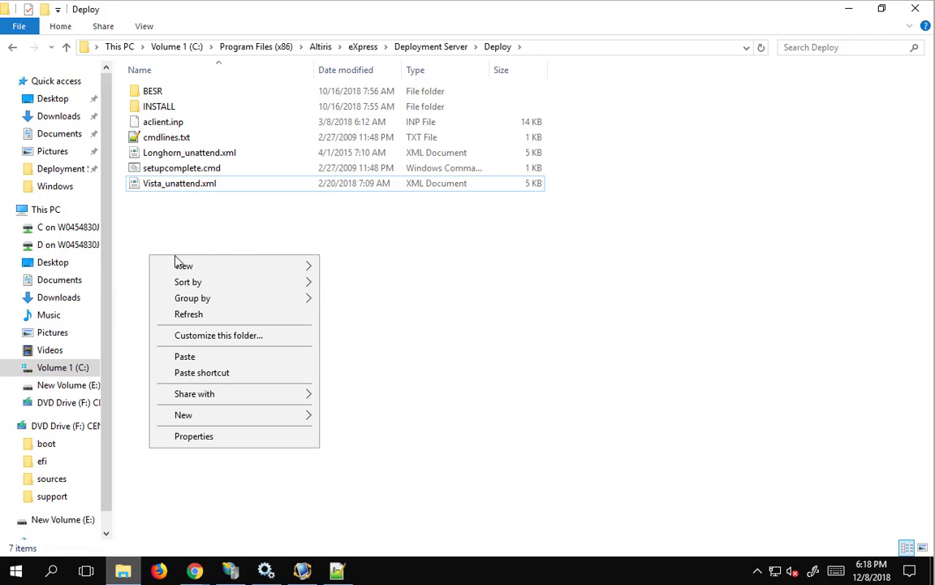
{"action": "left_click", "coordinate": [223, 357]}
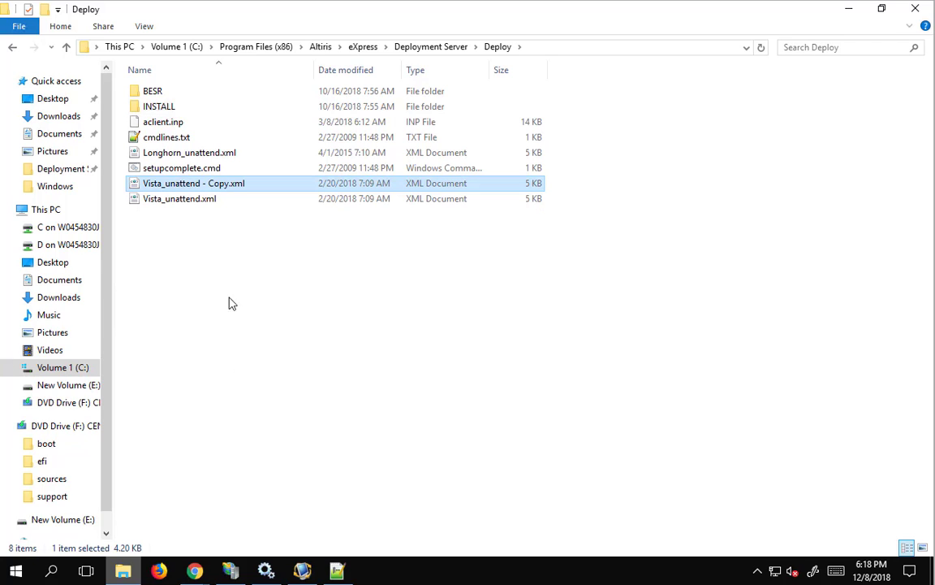
{"action": "left_click", "coordinate": [216, 186]}
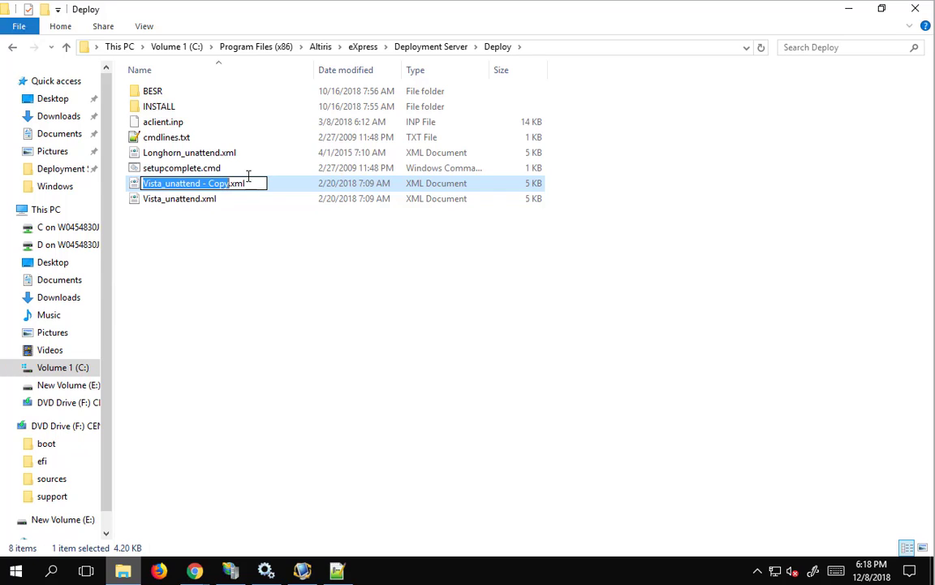
{"action": "type", "text": "windows"}
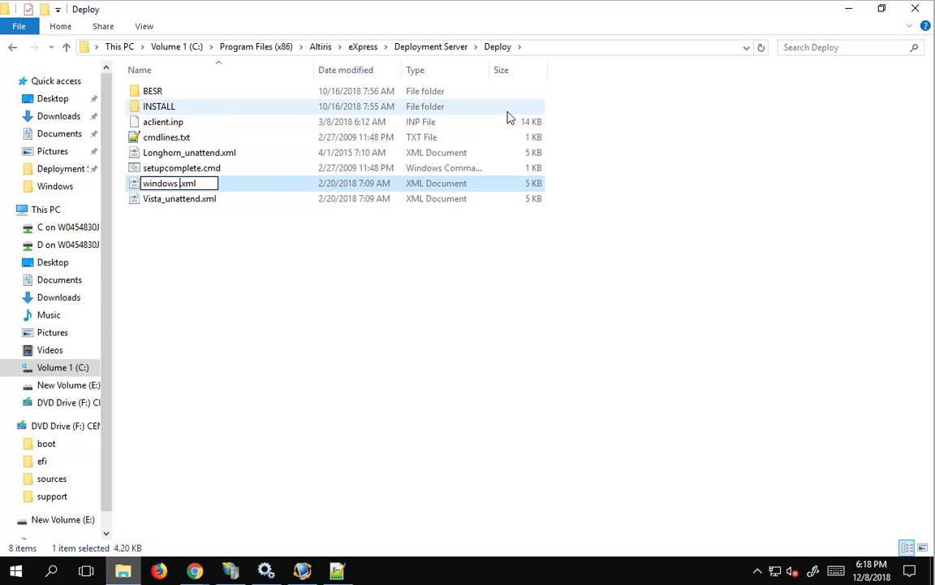
{"action": "type", "text": "10ent"}
{"action": "key", "text": "Return"}
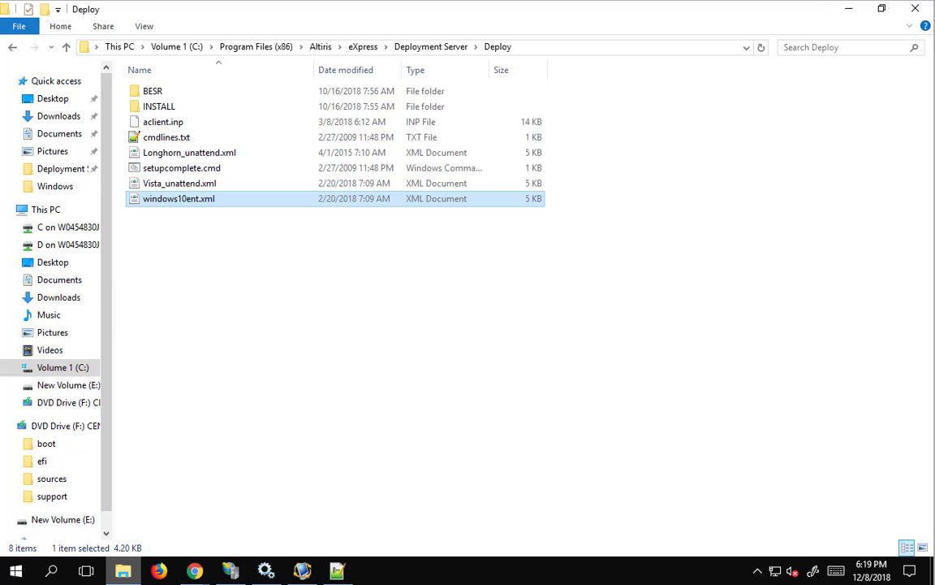
Step: Open windows10ent.xml in Notepad++ and paste the product key over %OS_PRODUCT_KEY% on line 6
{"action": "right_click", "coordinate": [176, 198]}
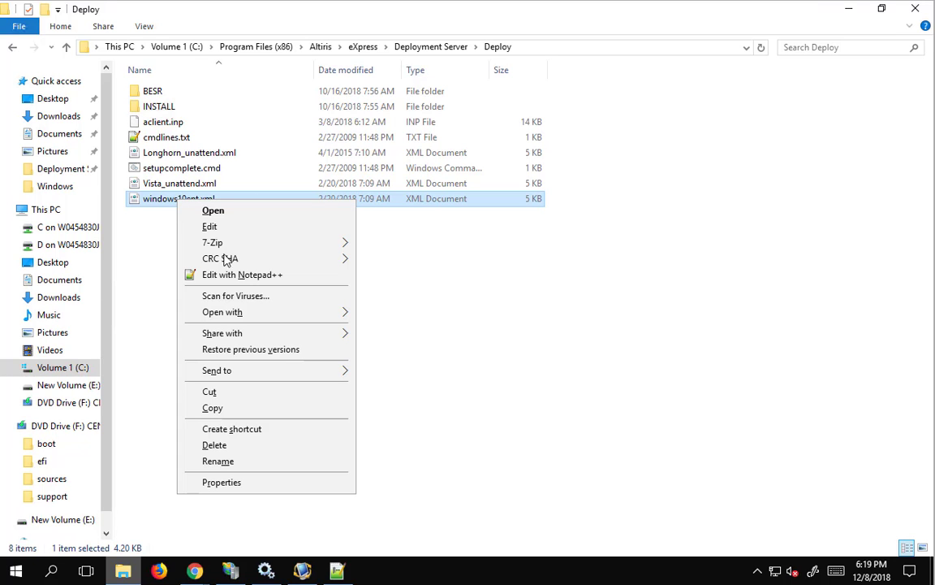
{"action": "left_click", "coordinate": [237, 277]}
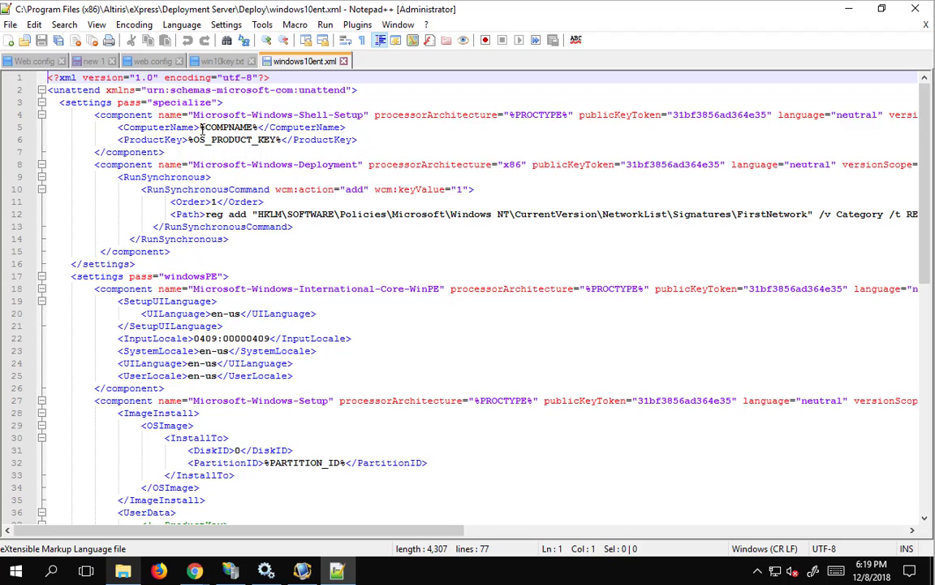
{"action": "left_click_drag", "start_coordinate": [198, 123], "coordinate": [259, 123]}
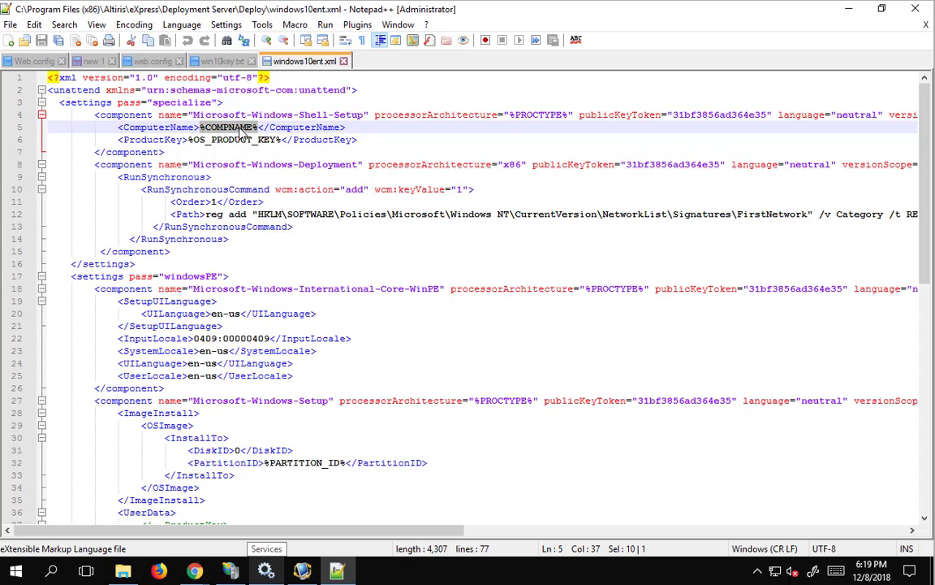
{"action": "left_click_drag", "start_coordinate": [187, 140], "coordinate": [283, 145]}
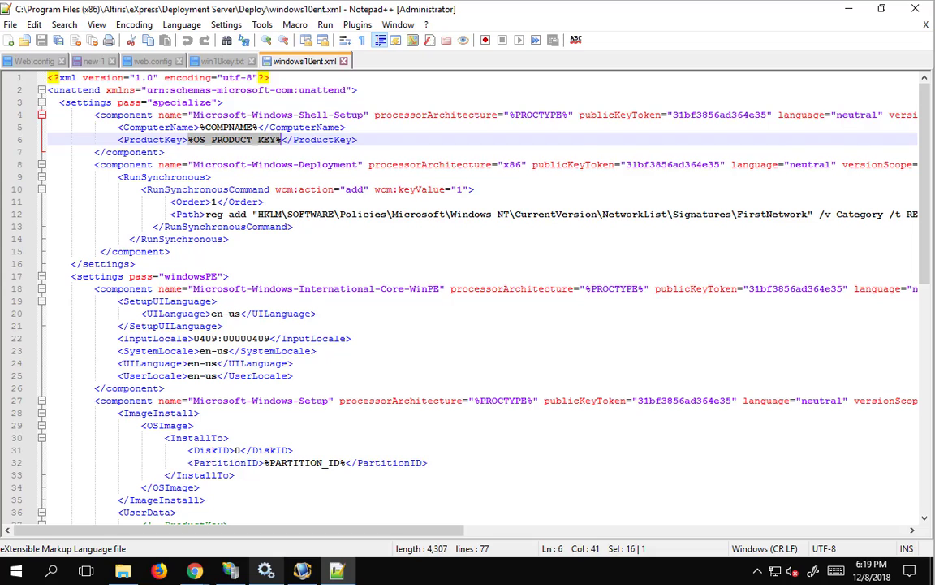
{"action": "right_click", "coordinate": [213, 139]}
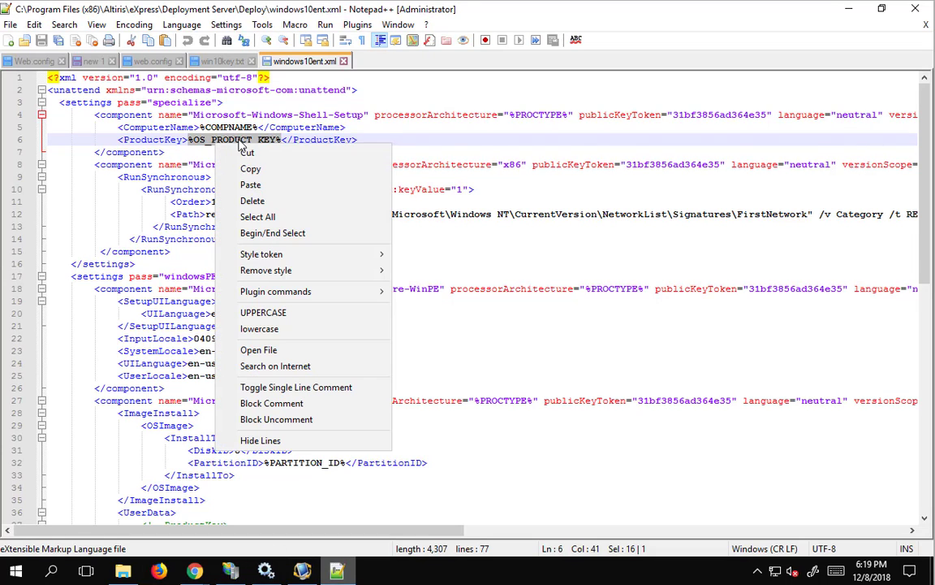
{"action": "left_click", "coordinate": [250, 184]}
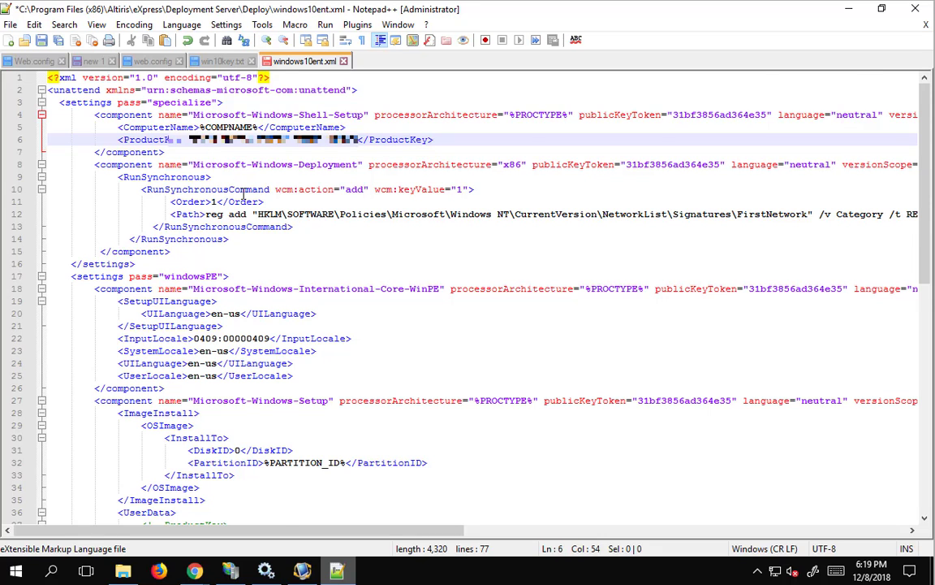
Step: Scroll down to the oobeSystem section and select Symantec on line 53
{"action": "scroll", "coordinate": [244, 193], "scroll_direction": "down", "scroll_amount": 1}
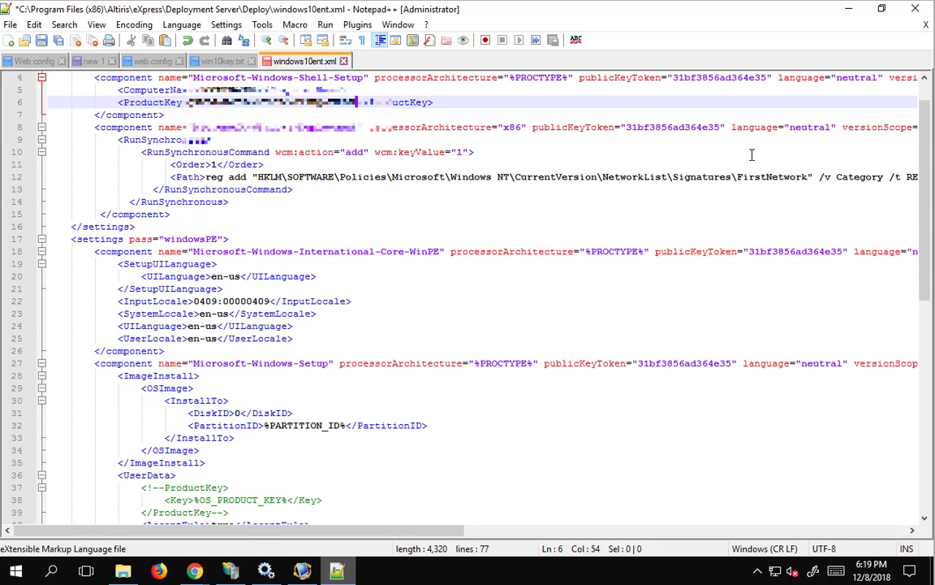
{"action": "left_click_drag", "start_coordinate": [929, 201], "coordinate": [932, 344]}
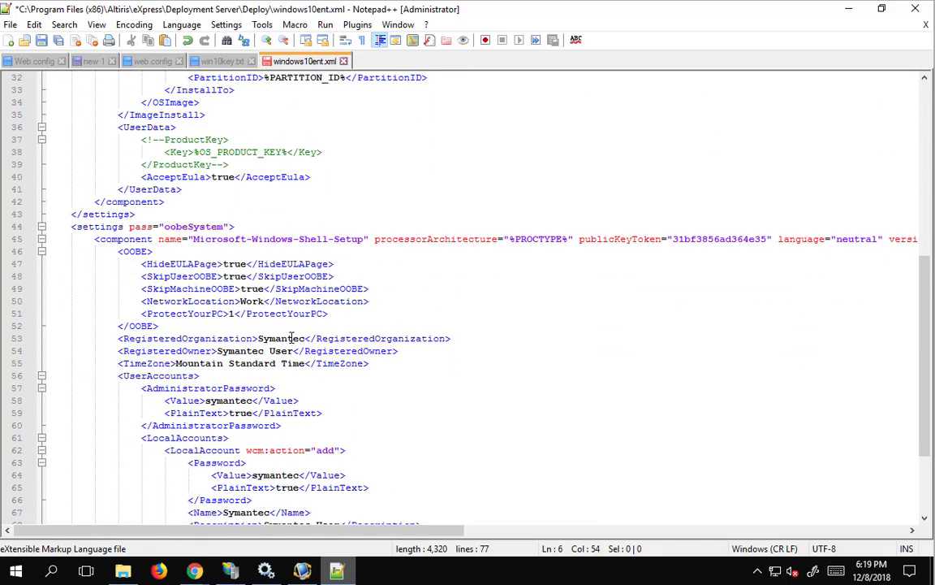
{"action": "double_click", "coordinate": [291, 338]}
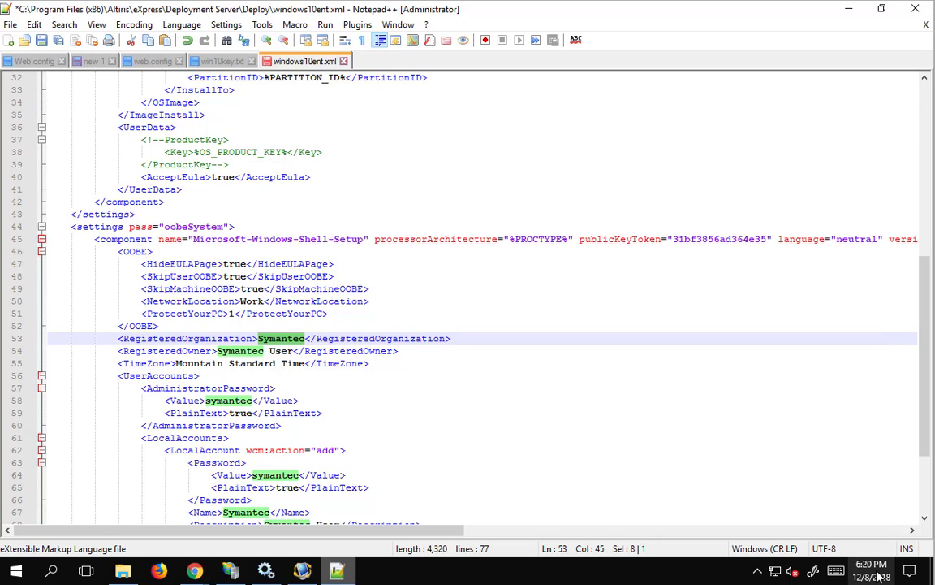
Step: Change the time zone on line 55 from Mountain to Pacific Standard Time
{"action": "left_click", "coordinate": [223, 363]}
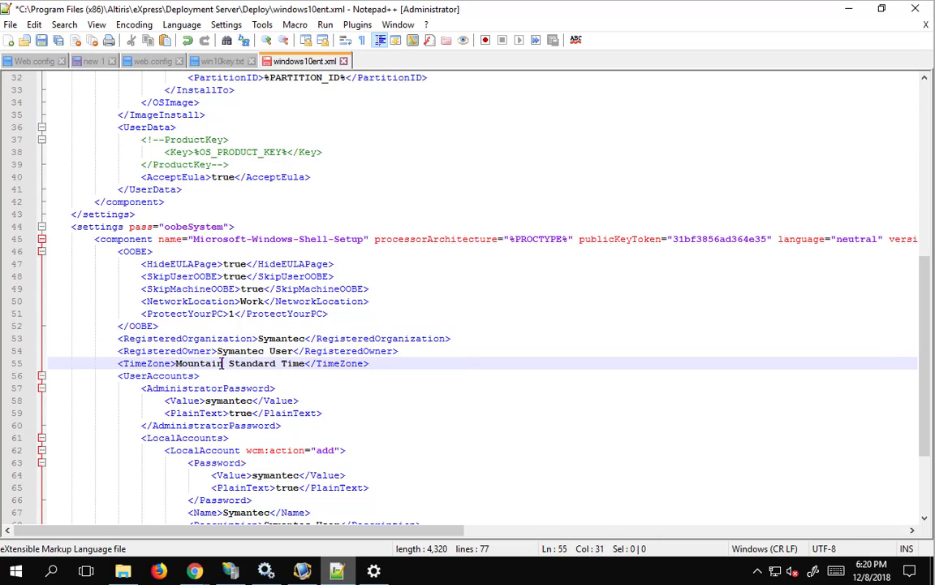
{"action": "double_click", "coordinate": [223, 363]}
{"action": "type", "text": "pa"}
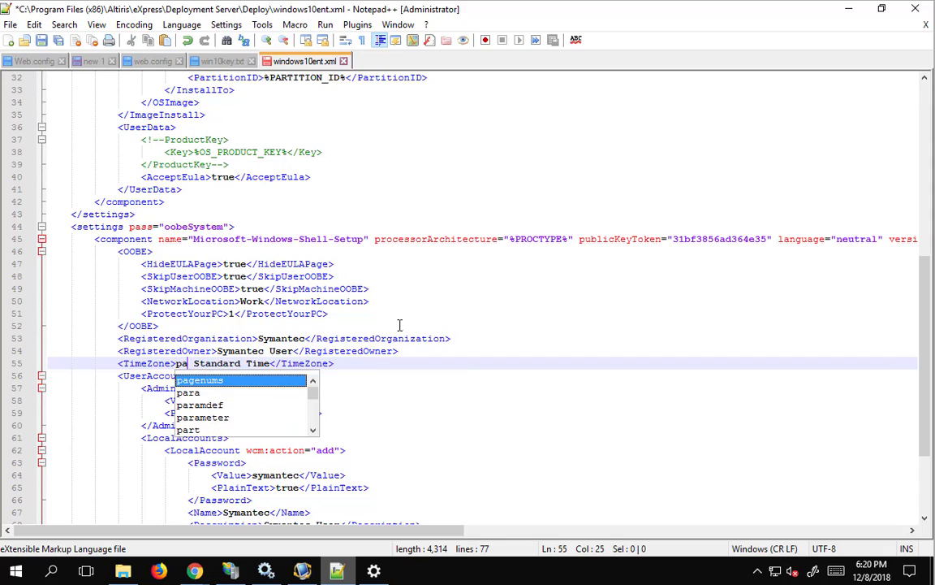
{"action": "type", "text": "cific"}
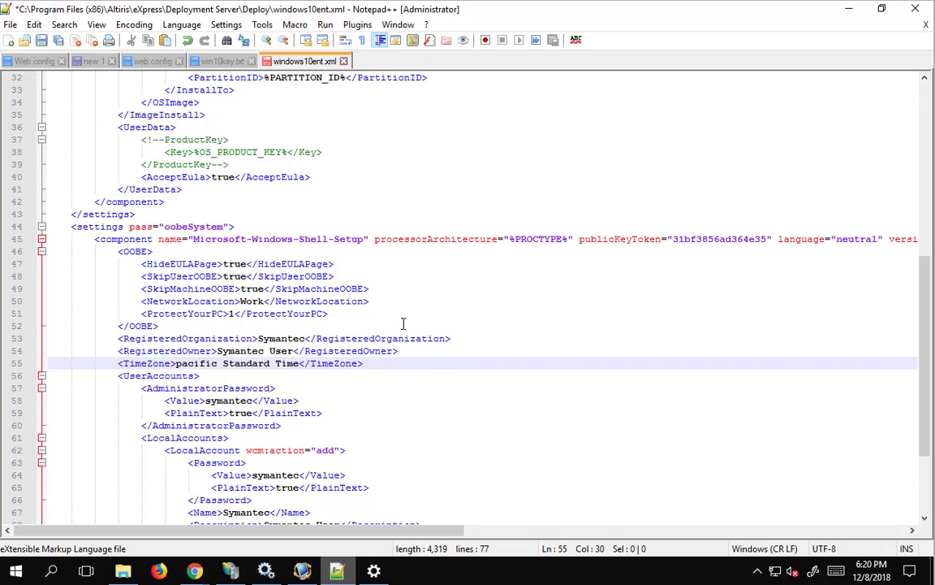
{"action": "key", "text": "Left"}
{"action": "key", "text": "Left"}
{"action": "key", "text": "Left"}
{"action": "key", "text": "BackSpace"}
{"action": "type", "text": "P"}
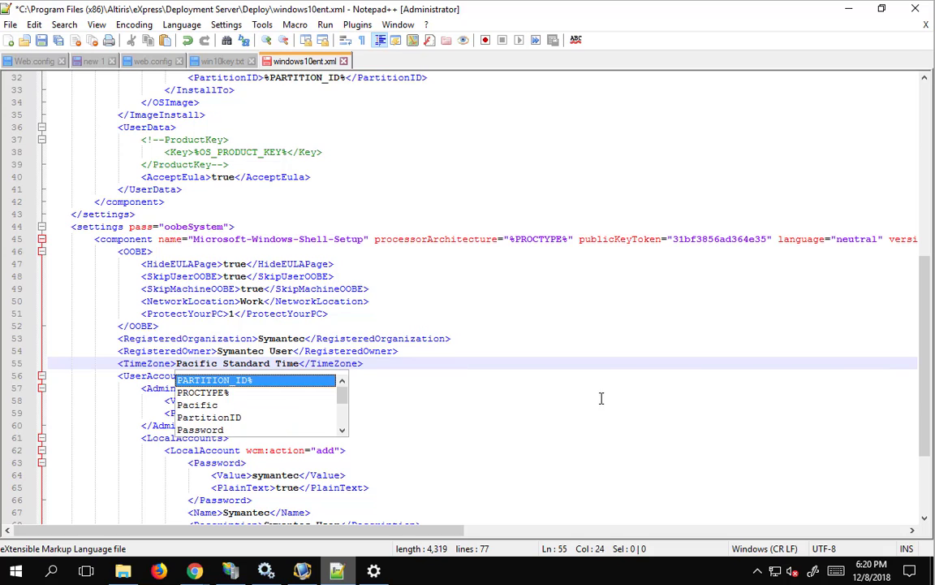
Step: Replace the old administrator password on line 58 with a new password
{"action": "left_click", "coordinate": [602, 398]}
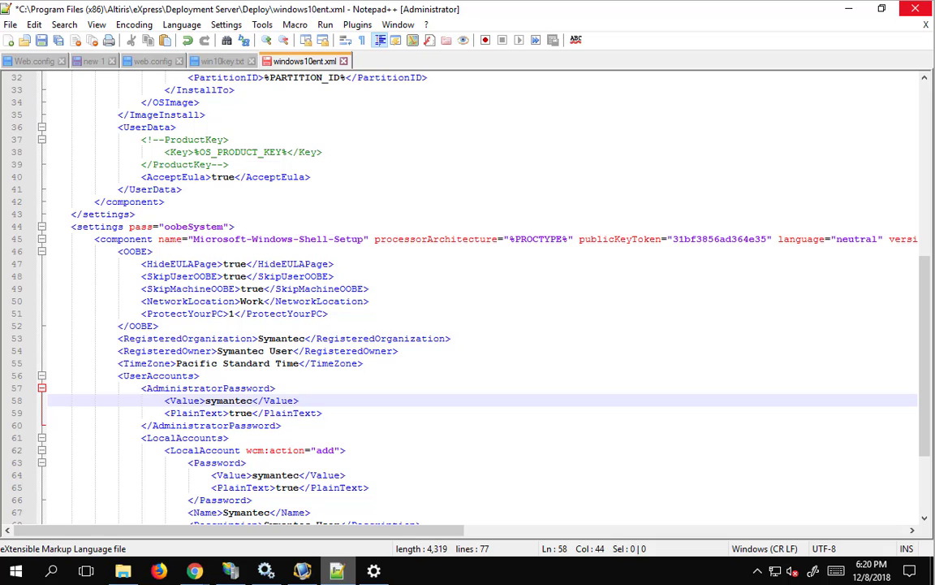
{"action": "left_click", "coordinate": [221, 400]}
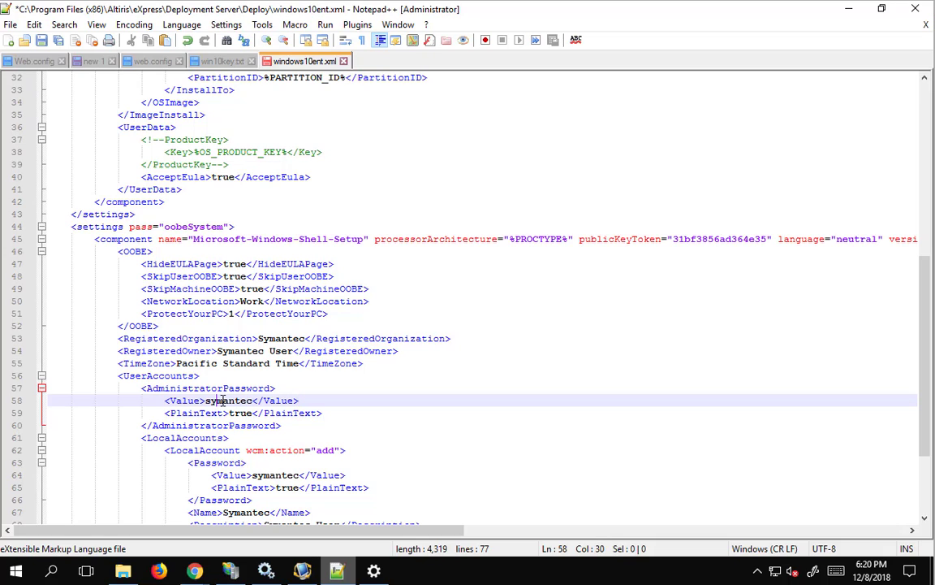
{"action": "double_click", "coordinate": [221, 401]}
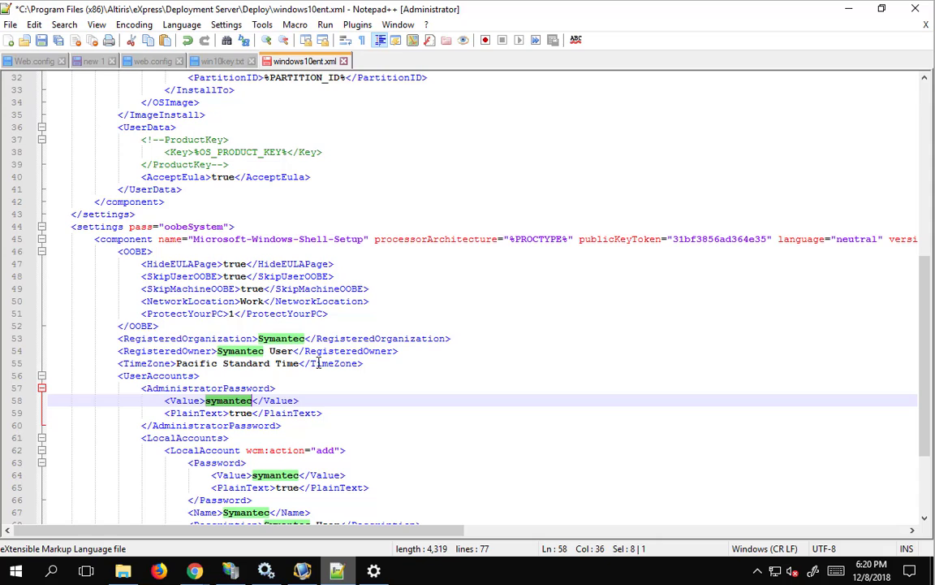
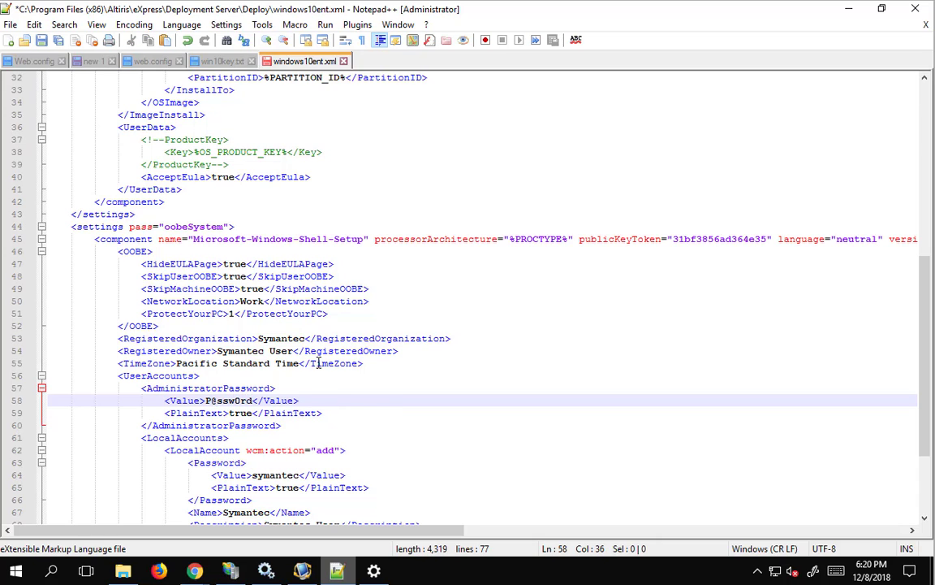
{"action": "scroll", "coordinate": [348, 384], "scroll_direction": "down", "scroll_amount": 2}
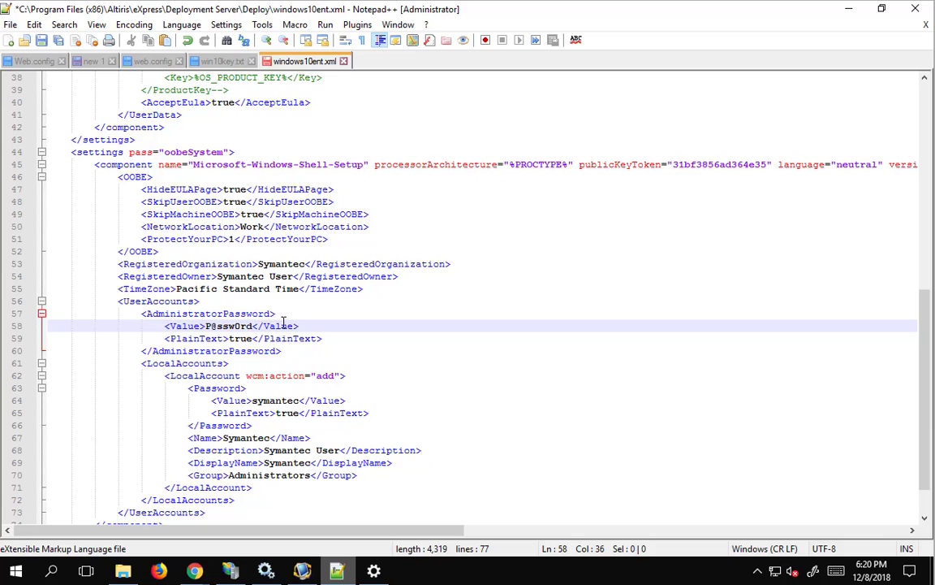
Step: Replace the old local account password on line 64 with the new password
{"action": "double_click", "coordinate": [271, 401]}
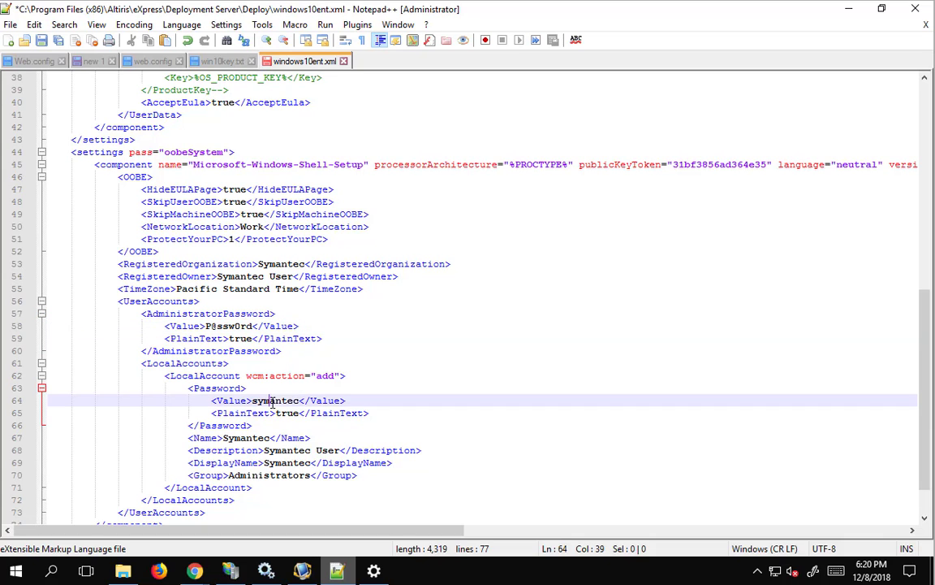
{"action": "key", "text": "BackSpace"}
{"action": "key", "text": "BackSpace"}
{"action": "key", "text": "BackSpace"}
{"action": "key", "text": "BackSpace"}
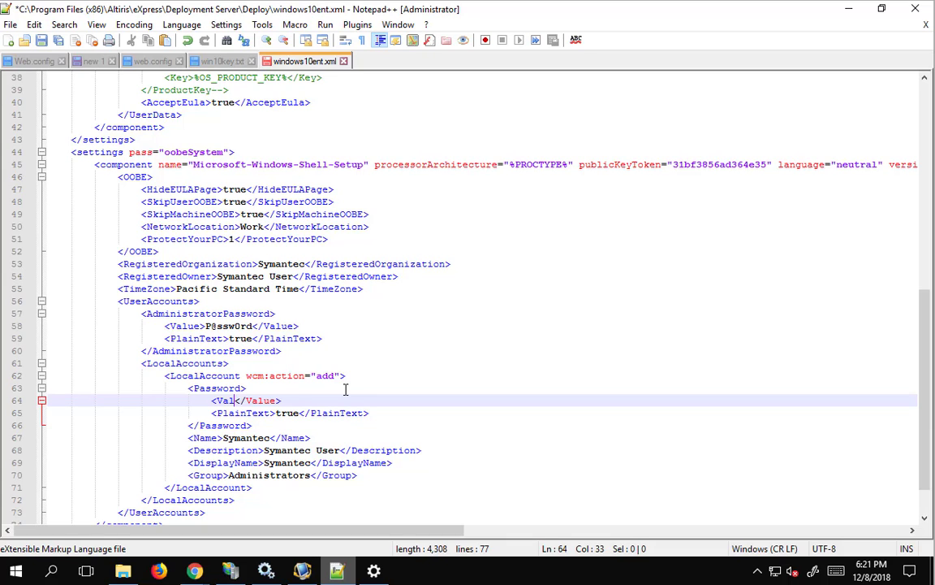
{"action": "type", "text": "ue>"}
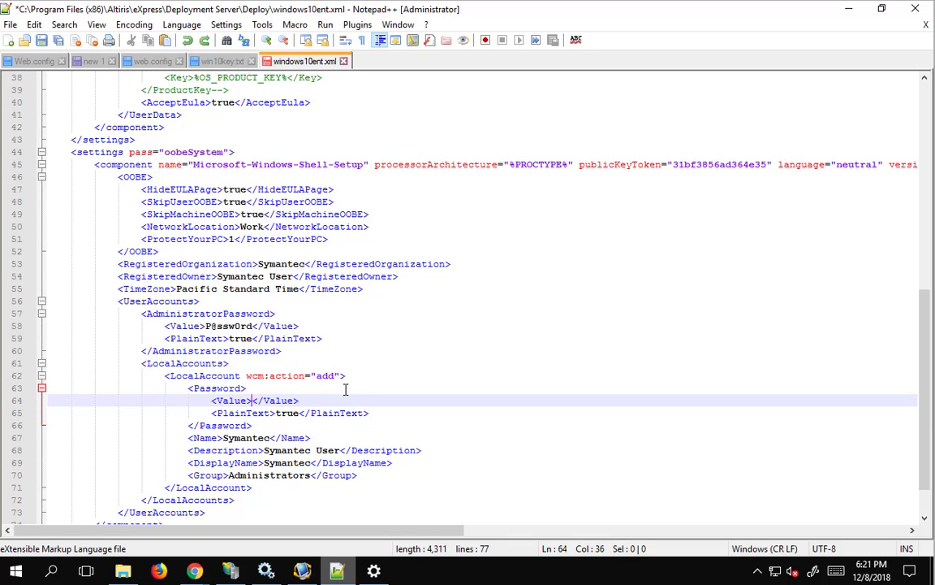
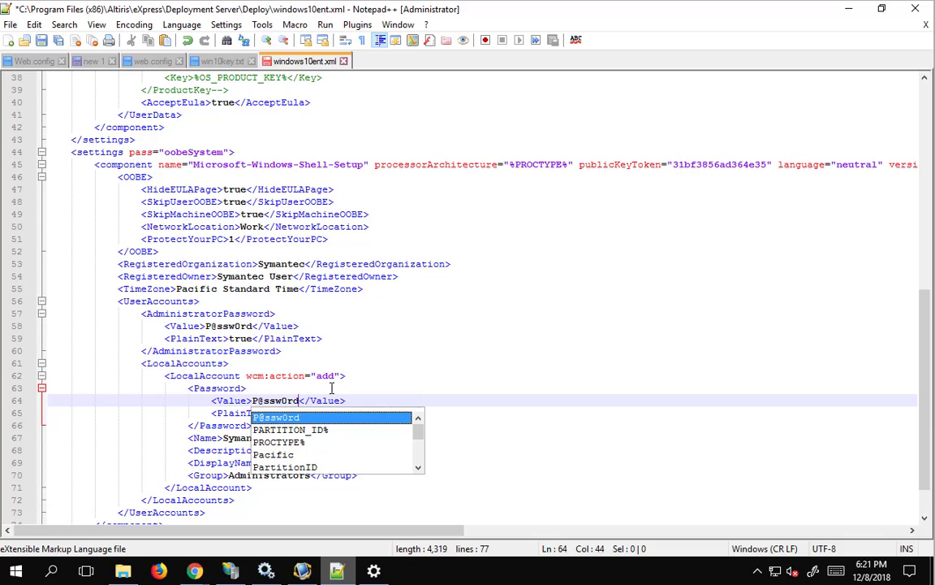
{"action": "left_click", "coordinate": [158, 400]}
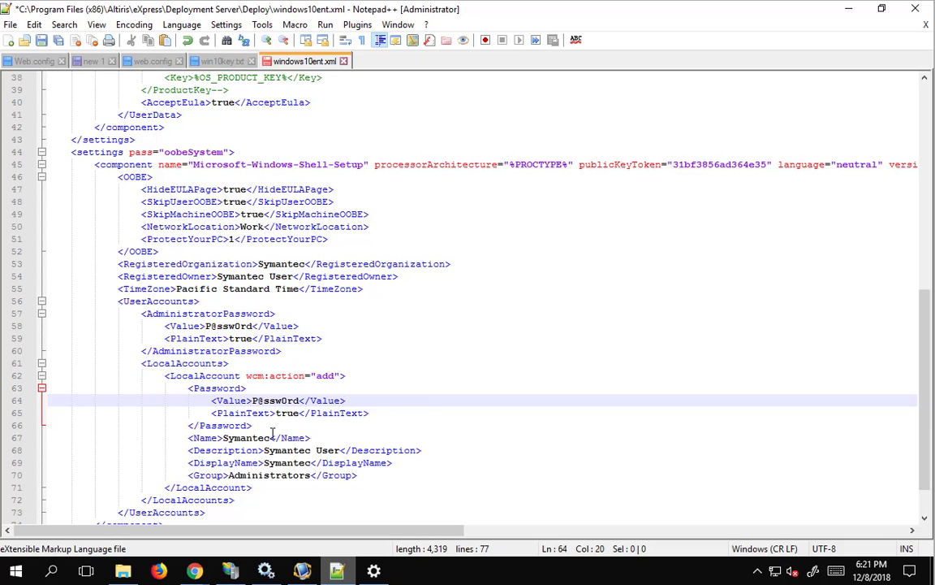
Step: Rename the local account on line 67 from Symantec to localadmin
{"action": "double_click", "coordinate": [241, 439]}
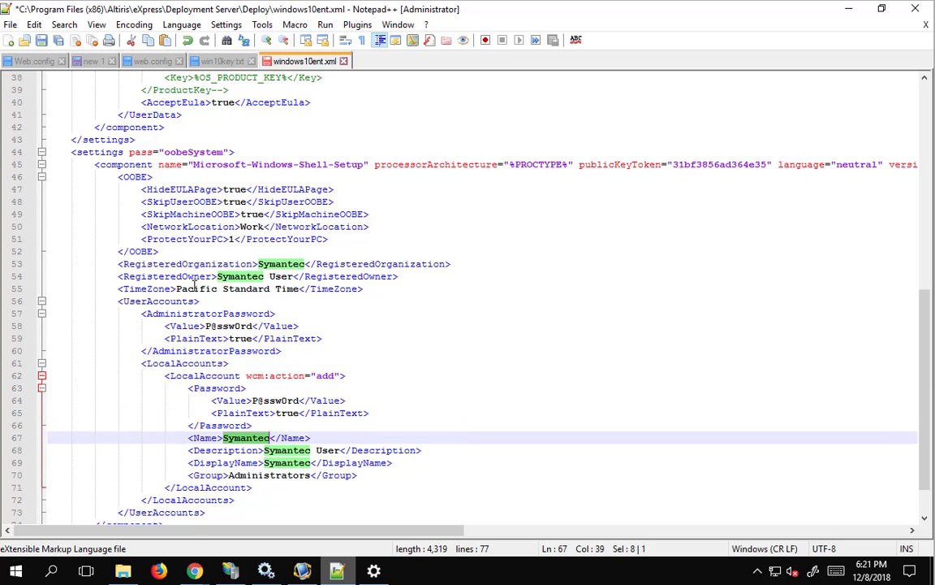
{"action": "left_click_drag", "start_coordinate": [206, 326], "coordinate": [253, 326]}
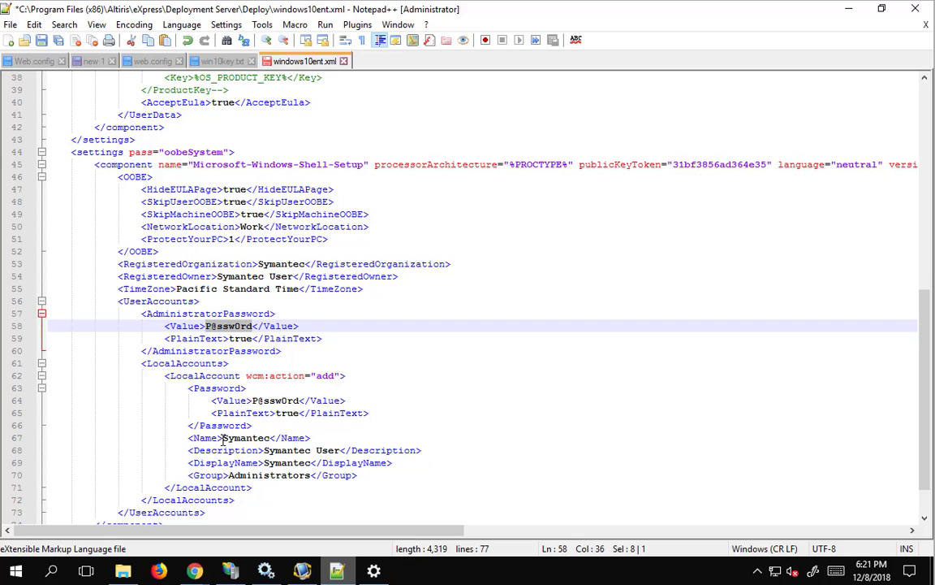
{"action": "left_click_drag", "start_coordinate": [223, 438], "coordinate": [248, 439]}
{"action": "triple_click", "coordinate": [249, 439]}
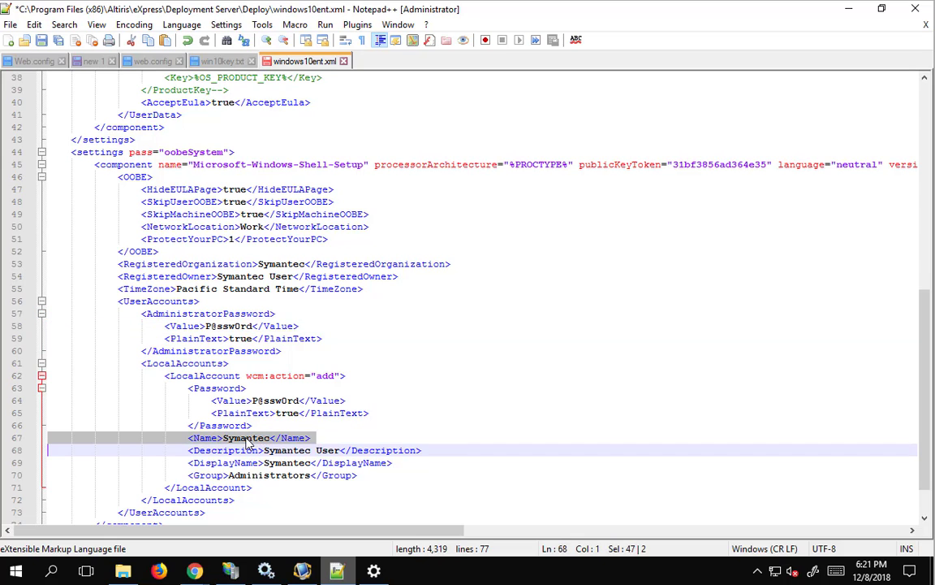
{"action": "double_click", "coordinate": [247, 439]}
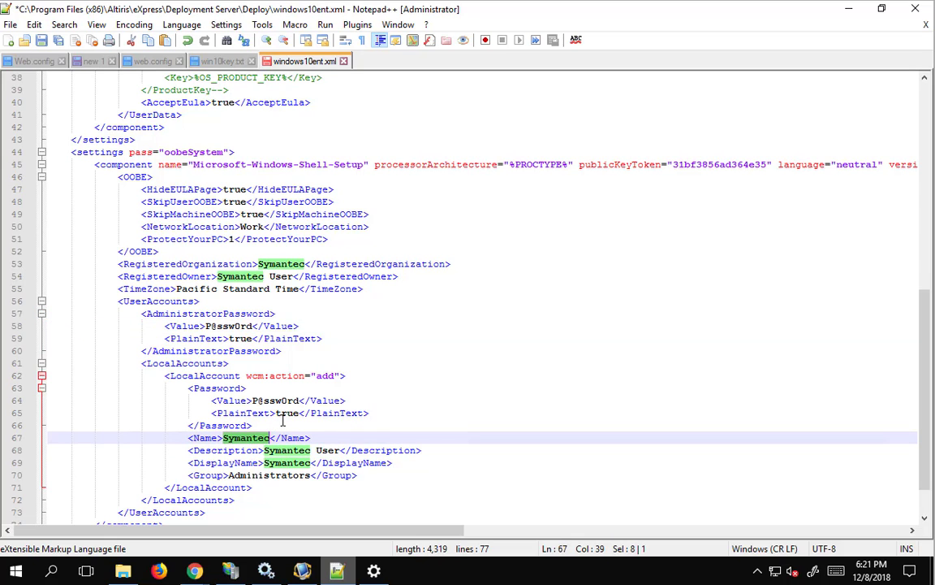
{"action": "key", "text": "BackSpace"}
{"action": "key", "text": "BackSpace"}
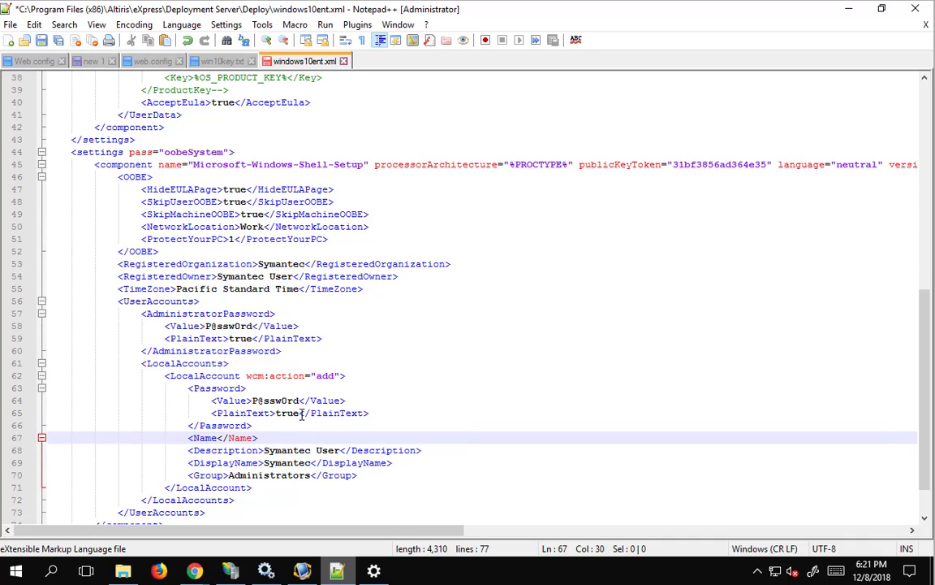
{"action": "type", "text": ">"}
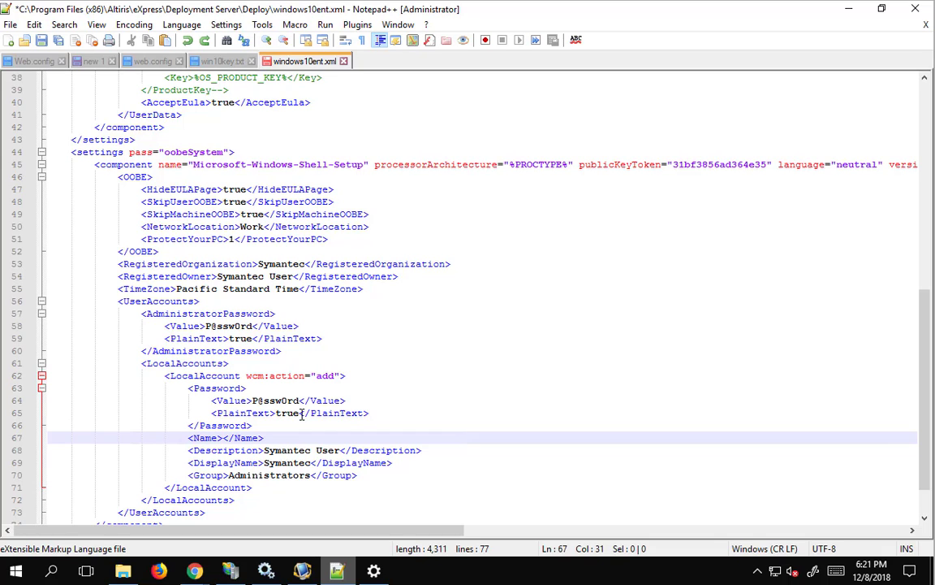
{"action": "type", "text": "LOC"}
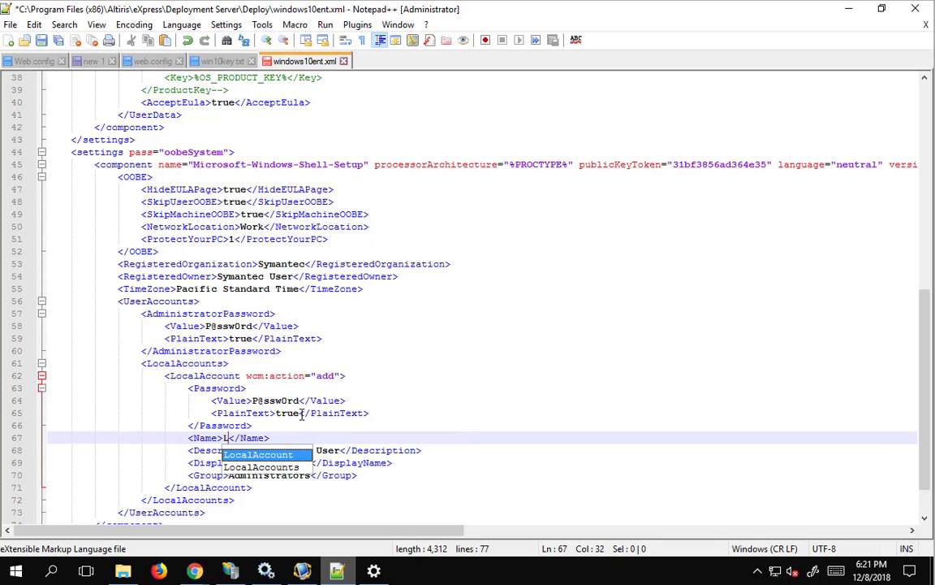
{"action": "key", "text": "BackSpace"}
{"action": "key", "text": "BackSpace"}
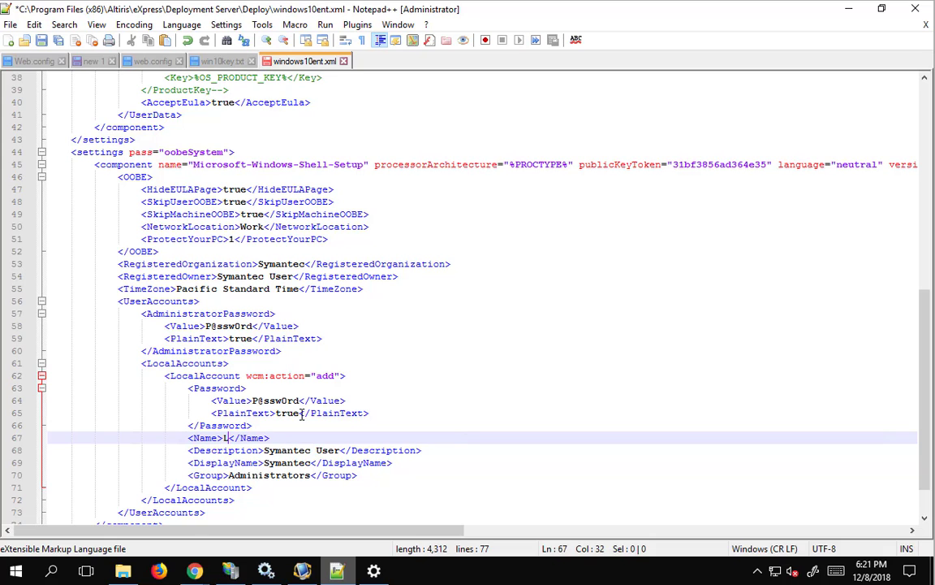
{"action": "key", "text": "BackSpace"}
{"action": "type", "text": "localad"}
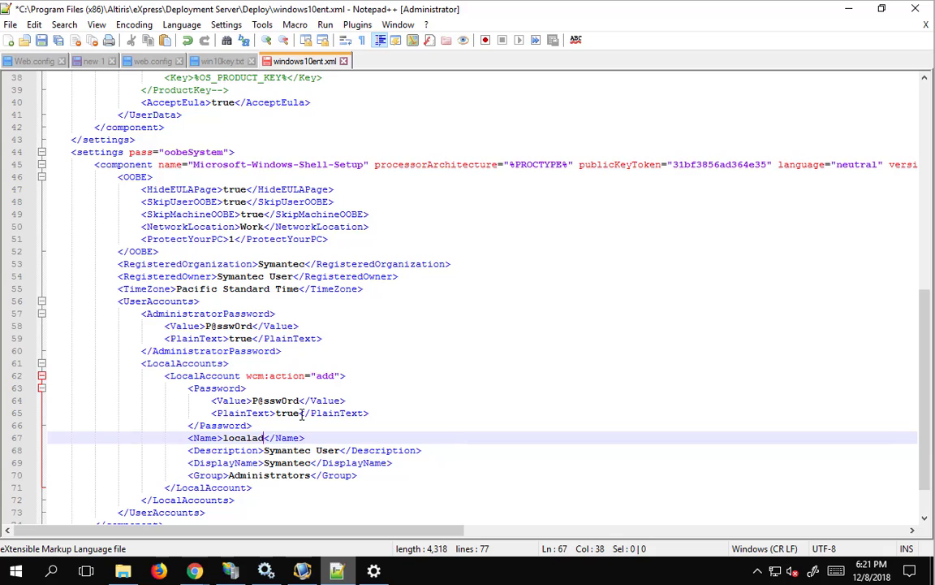
{"action": "type", "text": "min"}
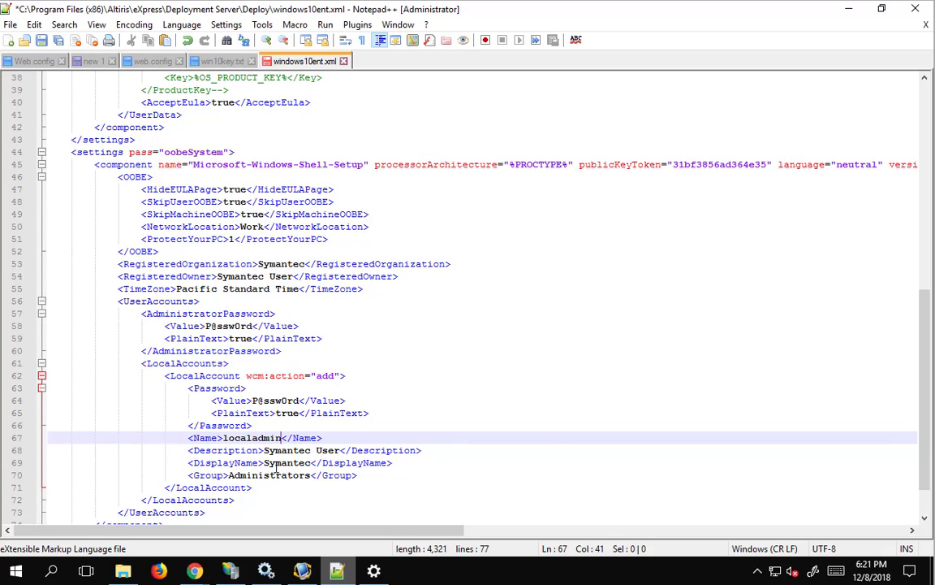
{"action": "left_click", "coordinate": [280, 451]}
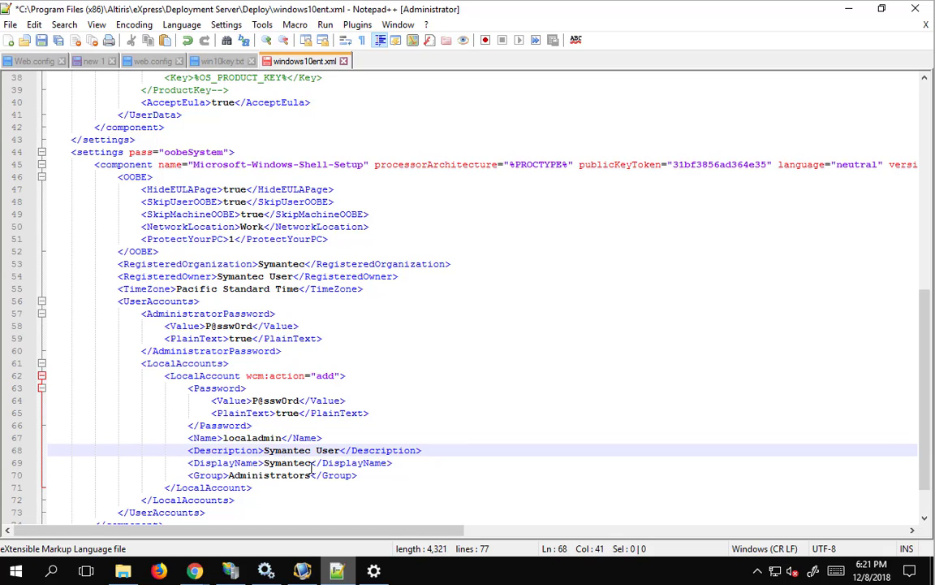
{"action": "scroll", "coordinate": [286, 459], "scroll_direction": "down", "scroll_amount": 2}
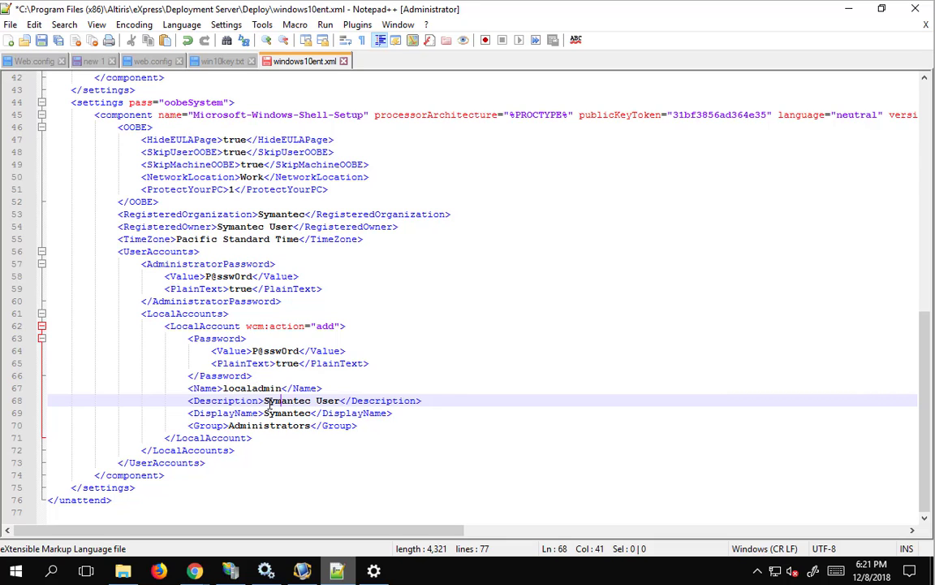
Step: Save windows10ent.xml and minimize Notepad++
{"action": "scroll", "coordinate": [246, 240], "scroll_direction": "up", "scroll_amount": 1}
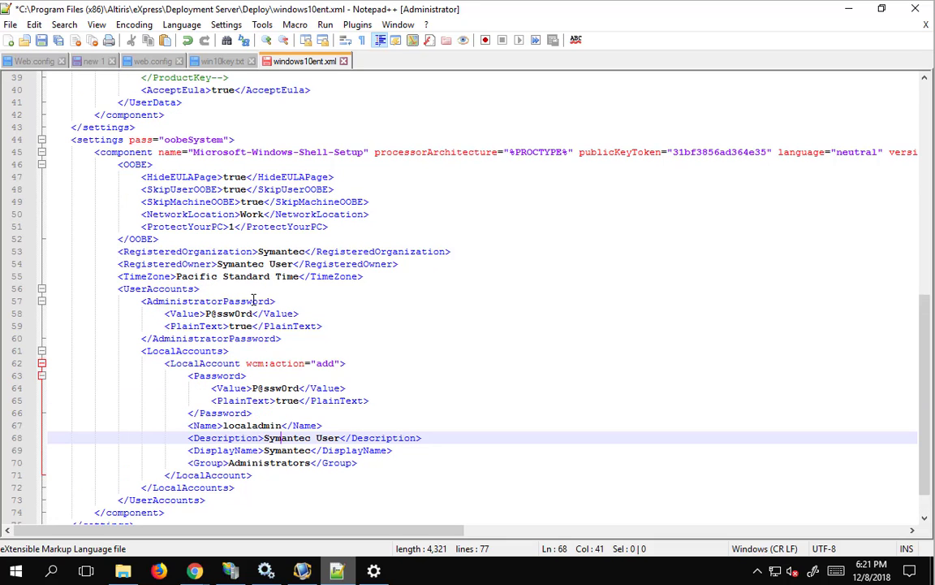
{"action": "scroll", "coordinate": [253, 300], "scroll_direction": "up", "scroll_amount": 2}
{"action": "scroll", "coordinate": [267, 244], "scroll_direction": "up", "scroll_amount": 4}
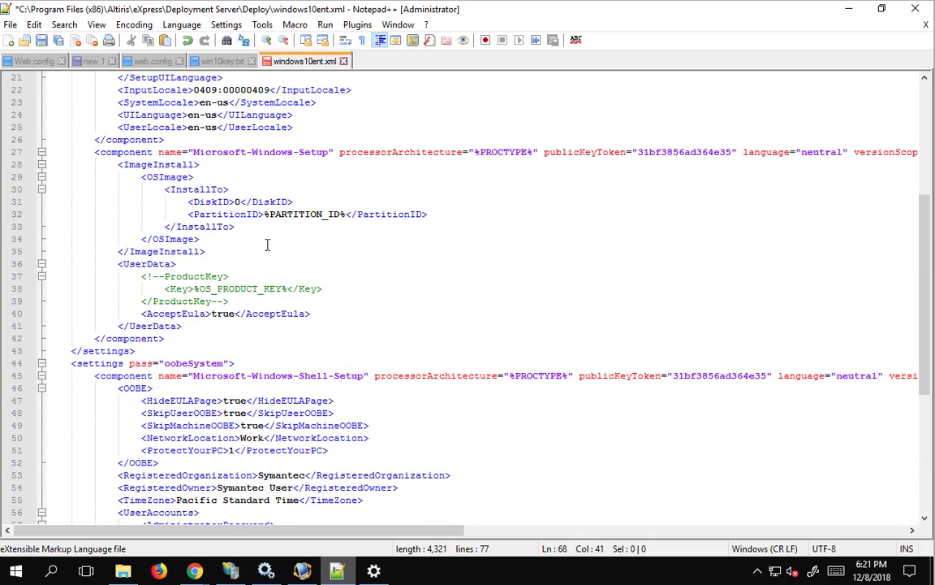
{"action": "scroll", "coordinate": [215, 213], "scroll_direction": "up", "scroll_amount": 7}
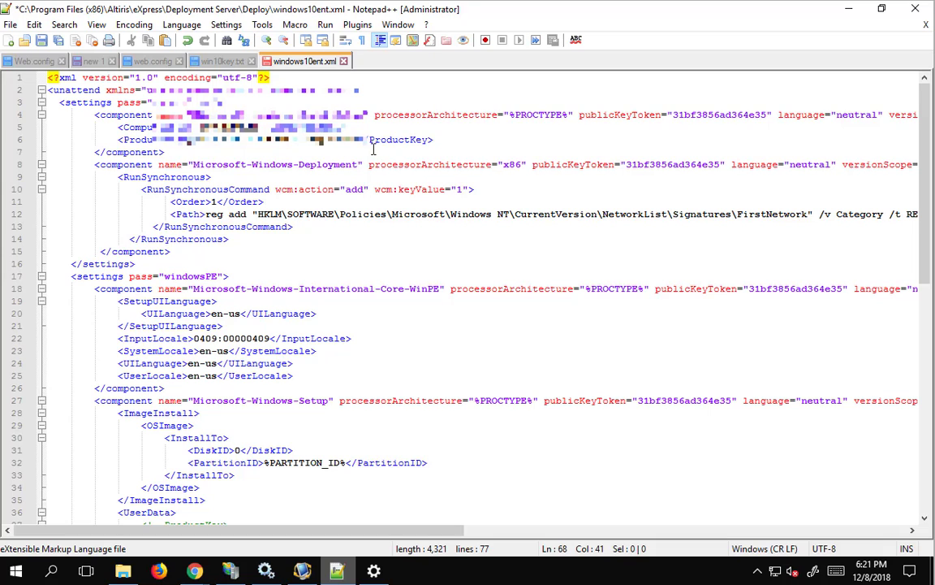
{"action": "left_click", "coordinate": [41, 40]}
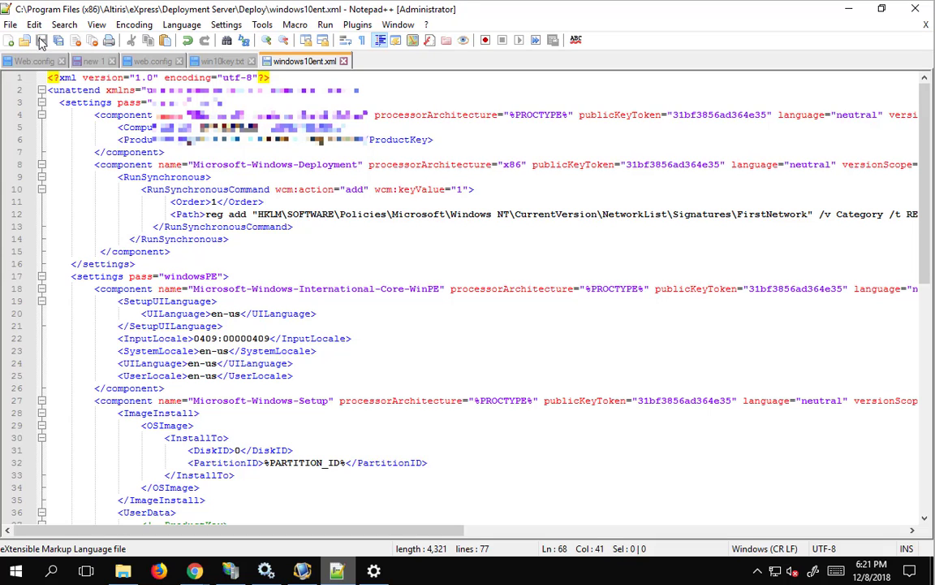
{"action": "left_click", "coordinate": [848, 9]}
Step: Open the windows 10 1703 enterprise job and add a Scripted OS Install task
{"action": "left_click", "coordinate": [308, 574]}
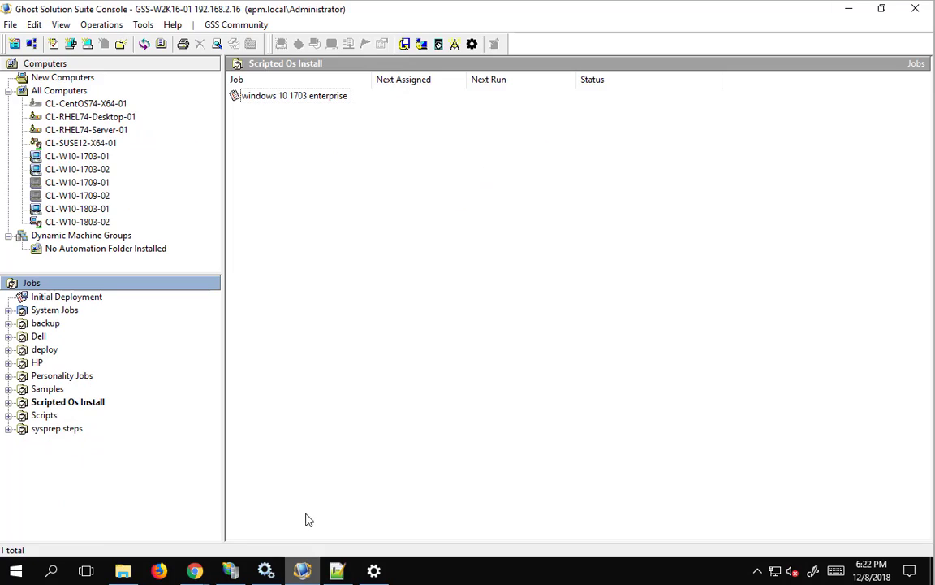
{"action": "left_click", "coordinate": [264, 97]}
{"action": "double_click", "coordinate": [263, 97]}
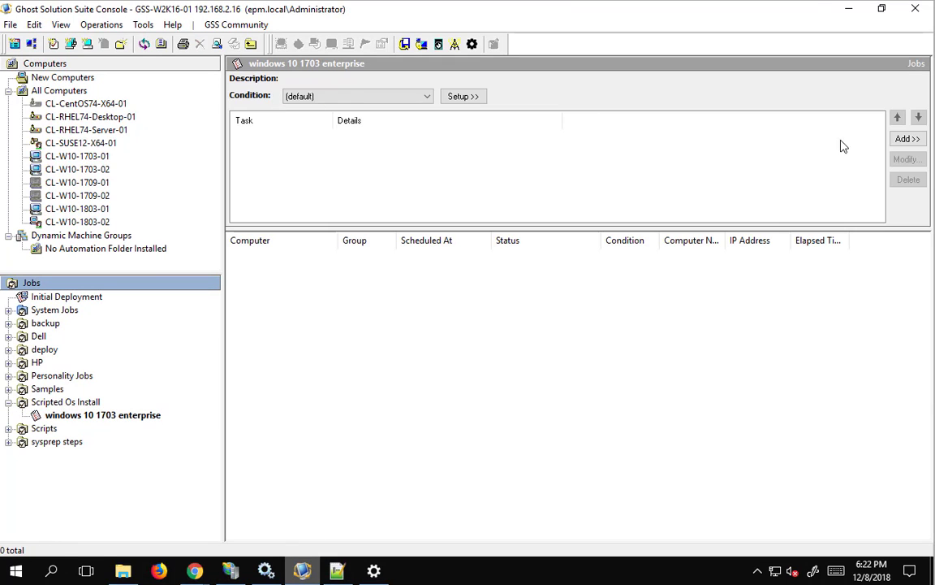
{"action": "left_click", "coordinate": [901, 138]}
{"action": "left_click", "coordinate": [841, 173]}
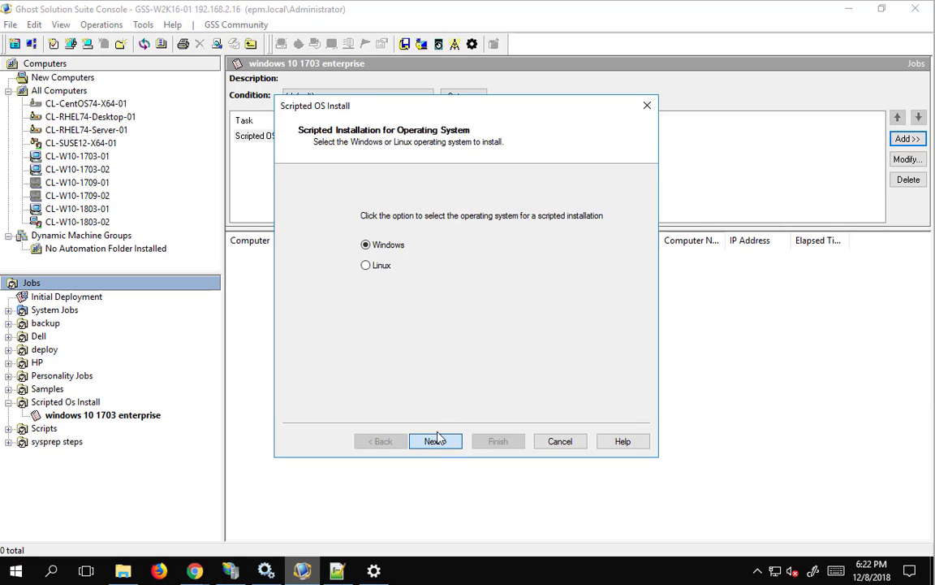
Step: Choose Windows, Windows 10 Enterprise x64 and English, then reach Installation Source Files
{"action": "left_click", "coordinate": [438, 441]}
{"action": "left_click", "coordinate": [581, 234]}
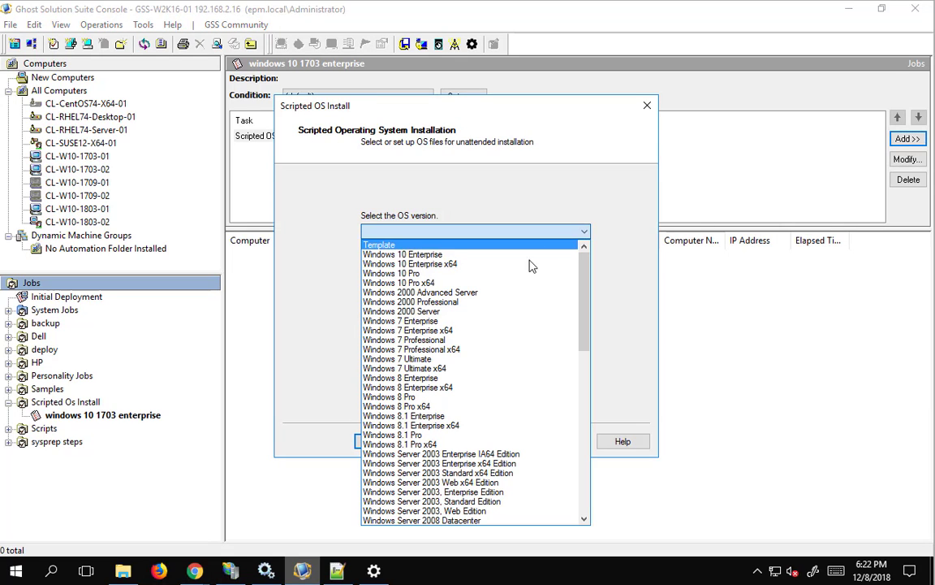
{"action": "left_click", "coordinate": [441, 267]}
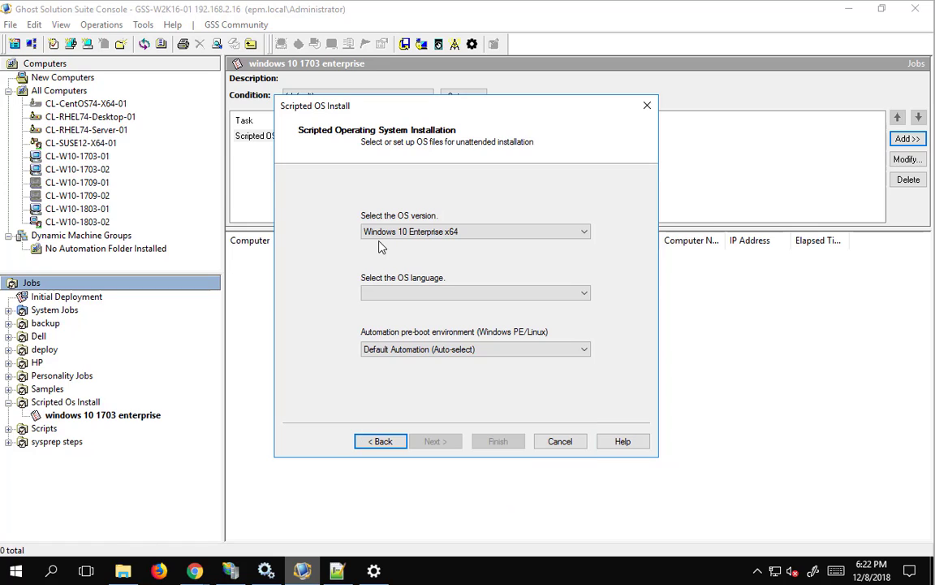
{"action": "left_click", "coordinate": [578, 294]}
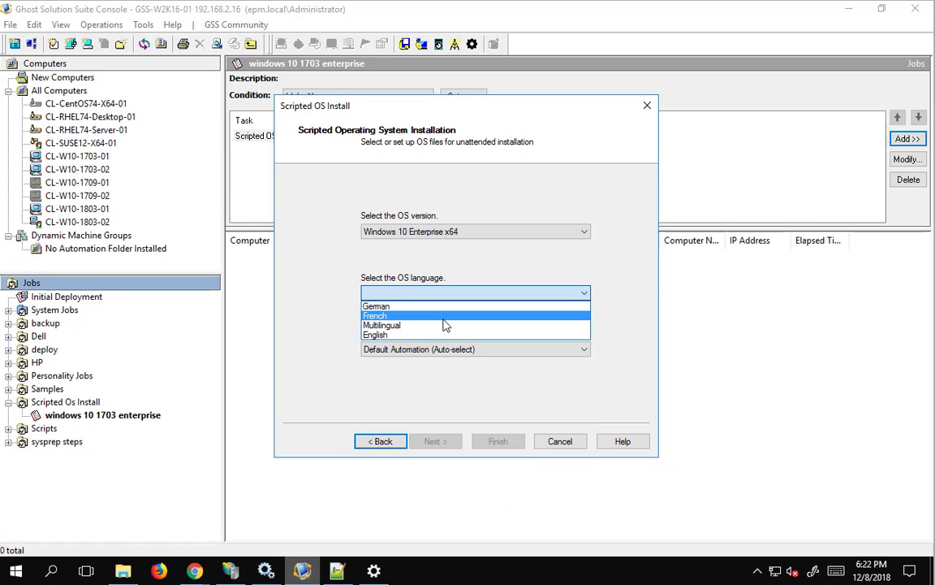
{"action": "left_click", "coordinate": [414, 336]}
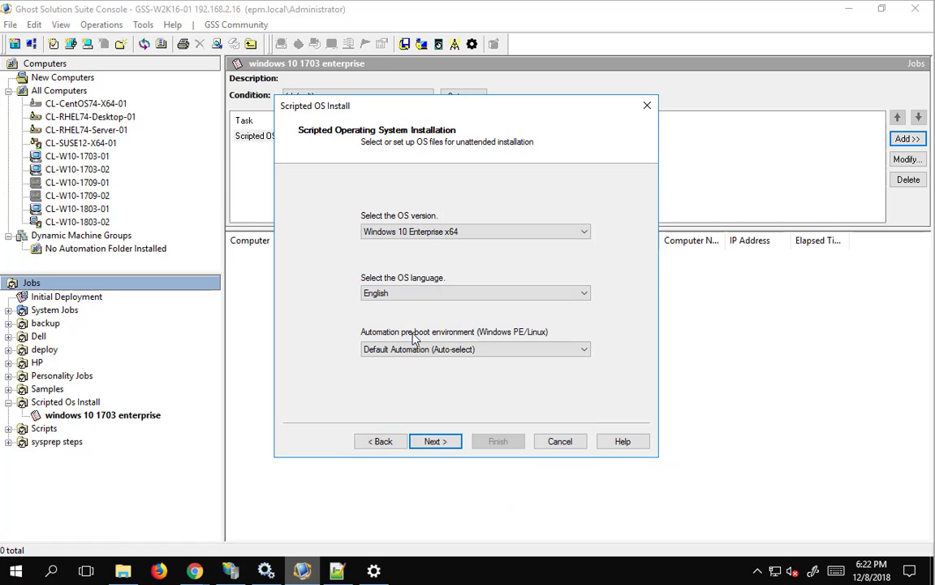
{"action": "left_click", "coordinate": [438, 443]}
{"action": "left_click", "coordinate": [441, 209]}
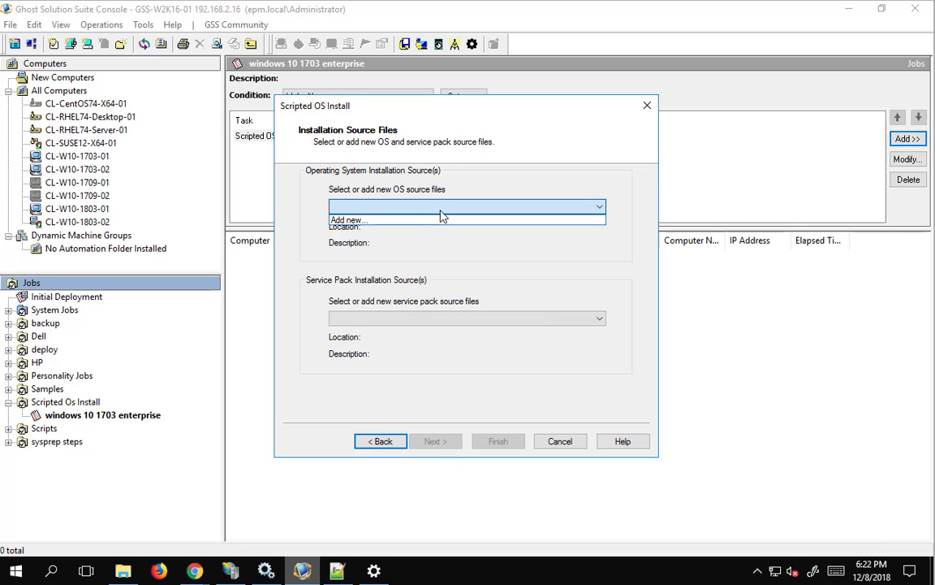
Step: Define OS source 'windows 10 ent 64 build 1703' using setup.exe from DVD Drive (F:)
{"action": "left_click", "coordinate": [344, 221]}
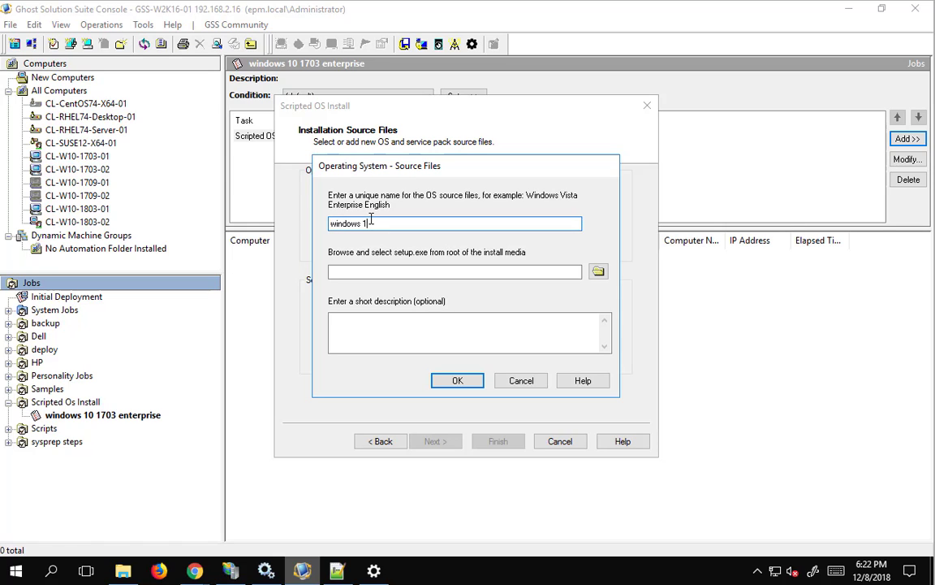
{"action": "type", "text": "windows 10 ent 64 build 1703"}
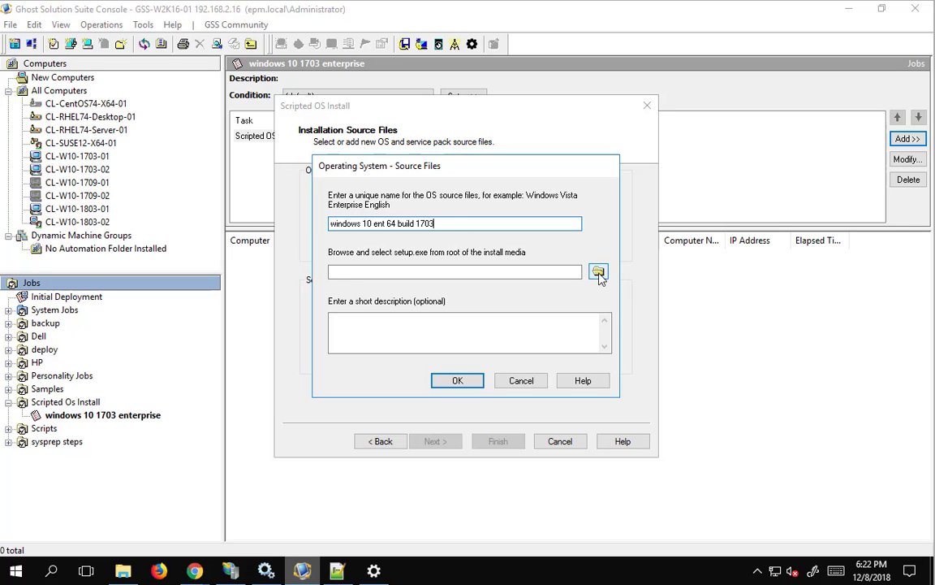
{"action": "left_click", "coordinate": [600, 272]}
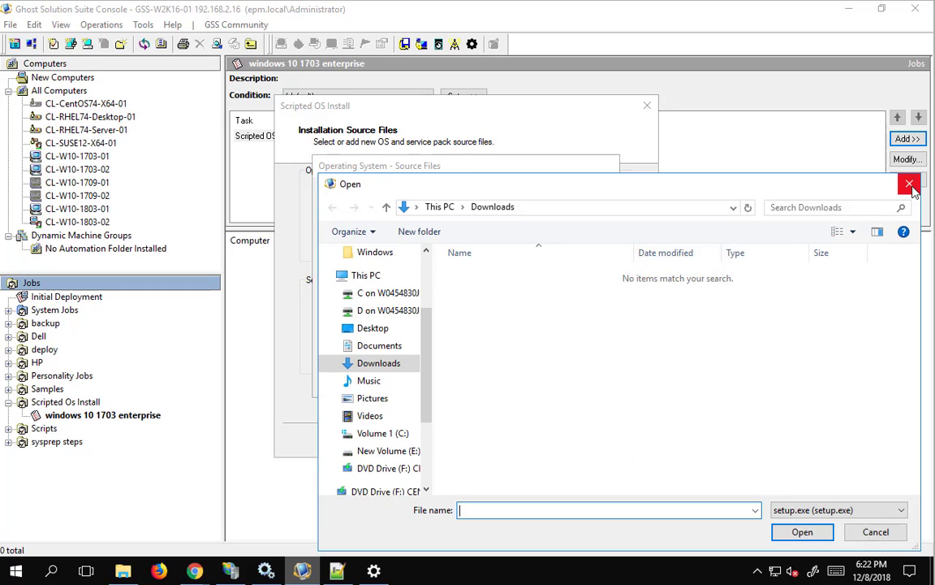
{"action": "left_click", "coordinate": [909, 183]}
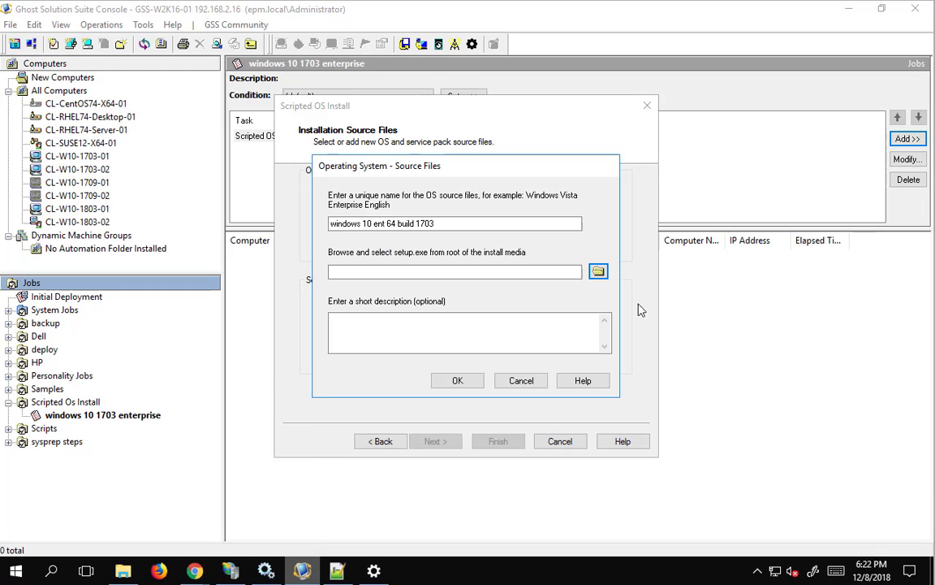
{"action": "left_click", "coordinate": [599, 272]}
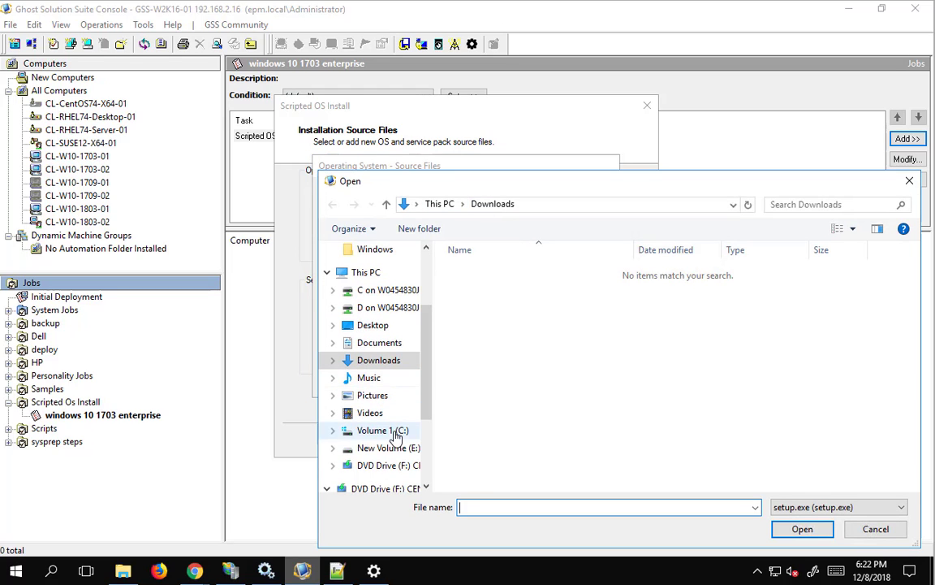
{"action": "left_click", "coordinate": [386, 437]}
{"action": "left_click", "coordinate": [383, 466]}
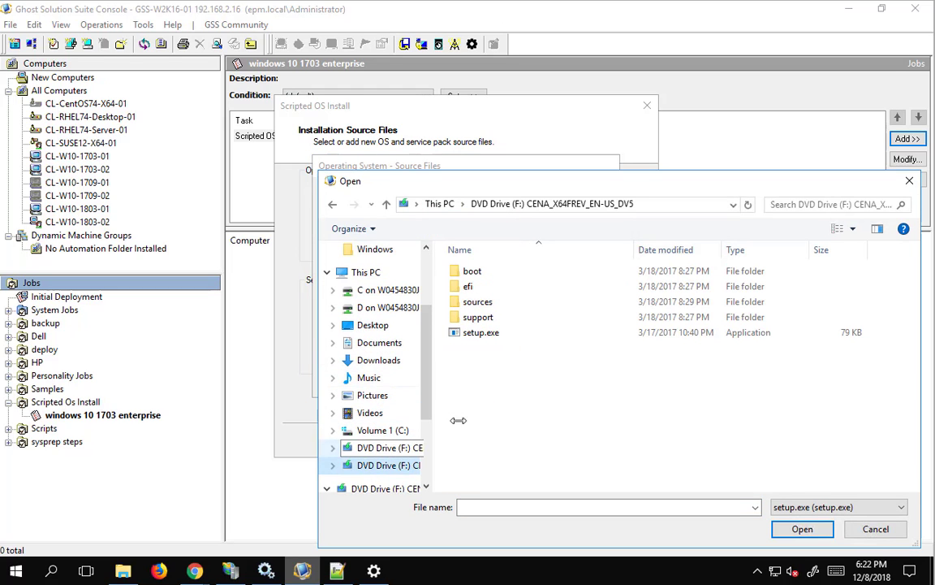
{"action": "left_click", "coordinate": [481, 333]}
{"action": "left_click", "coordinate": [802, 528]}
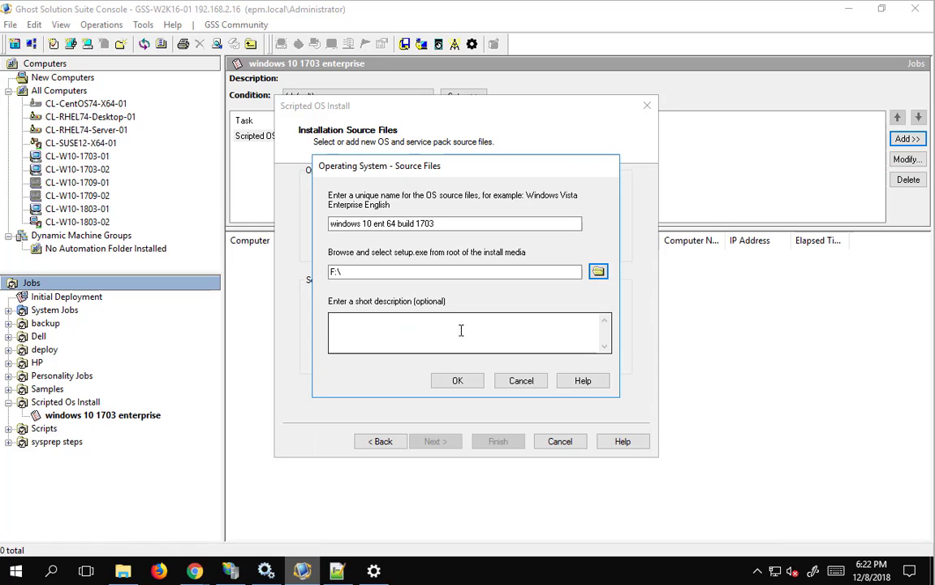
Step: Describe the source as 'from my MSDN account' and save the entry
{"action": "left_click", "coordinate": [429, 328]}
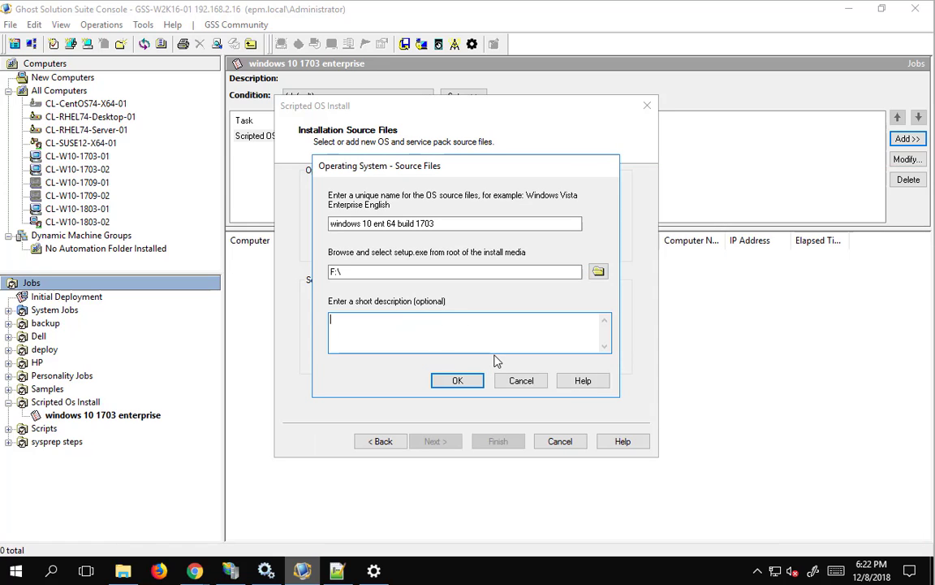
{"action": "type", "text": "from my MSDN account"}
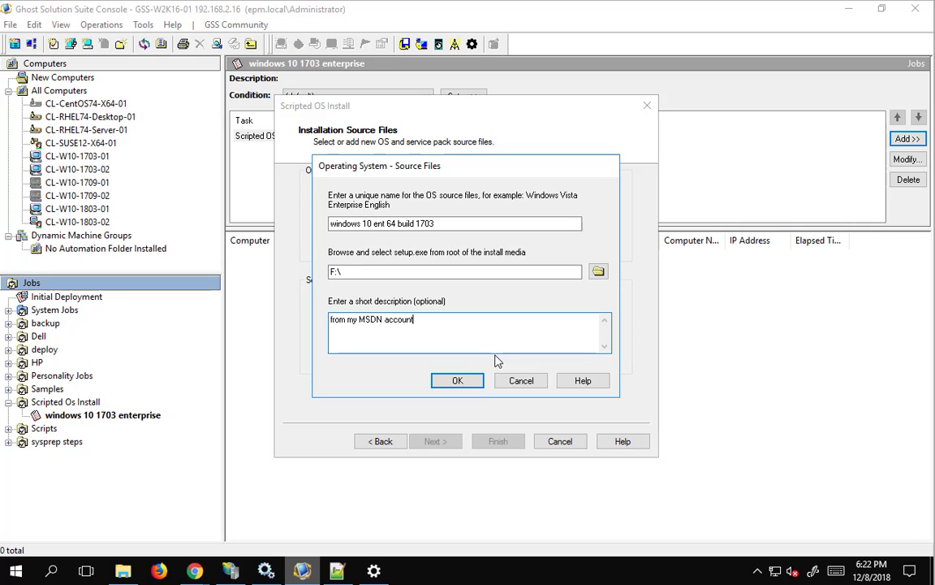
{"action": "left_click", "coordinate": [459, 381]}
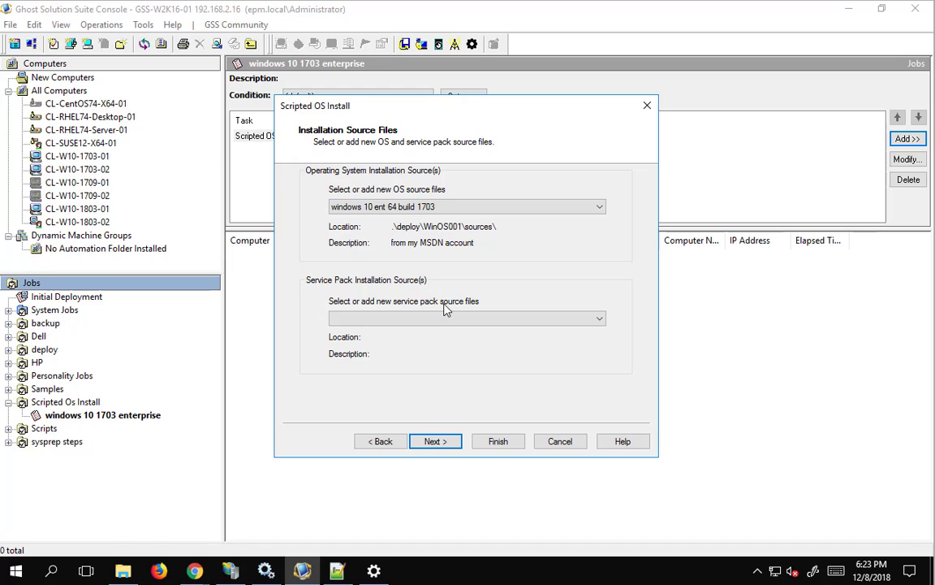
Step: Keep Diskpart partitioning and use windows10ent.xml from Deployment Server > Deploy as the unattend file
{"action": "left_click", "coordinate": [443, 445]}
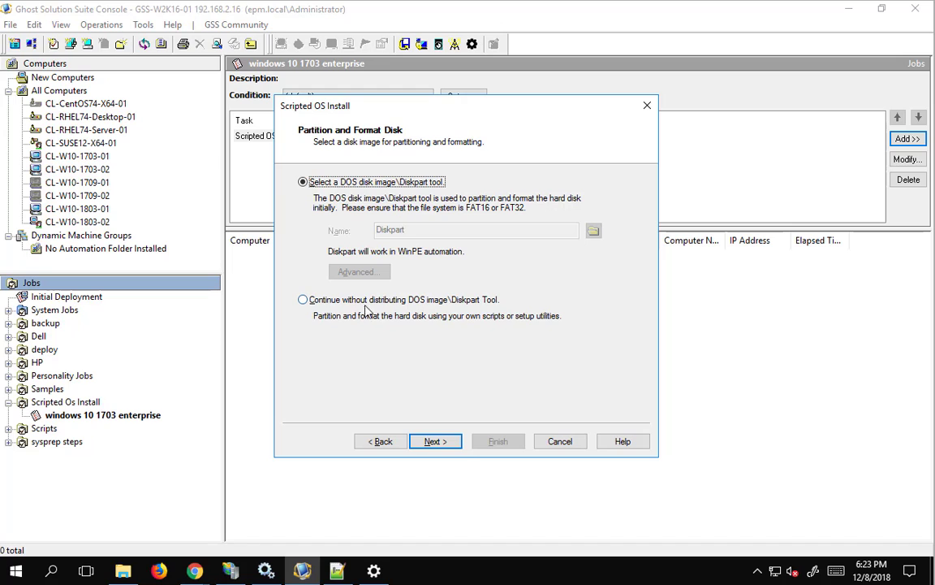
{"action": "left_click", "coordinate": [437, 443]}
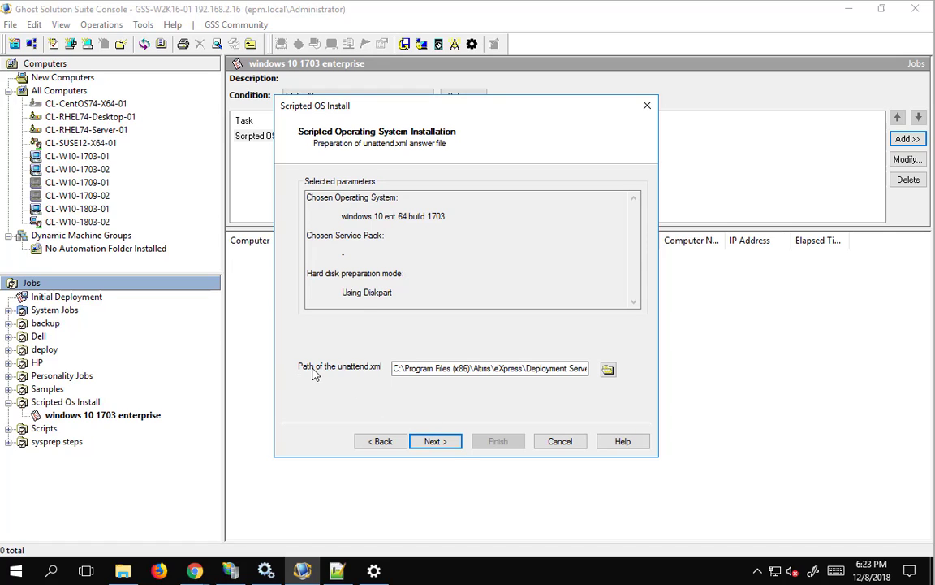
{"action": "left_click", "coordinate": [608, 371]}
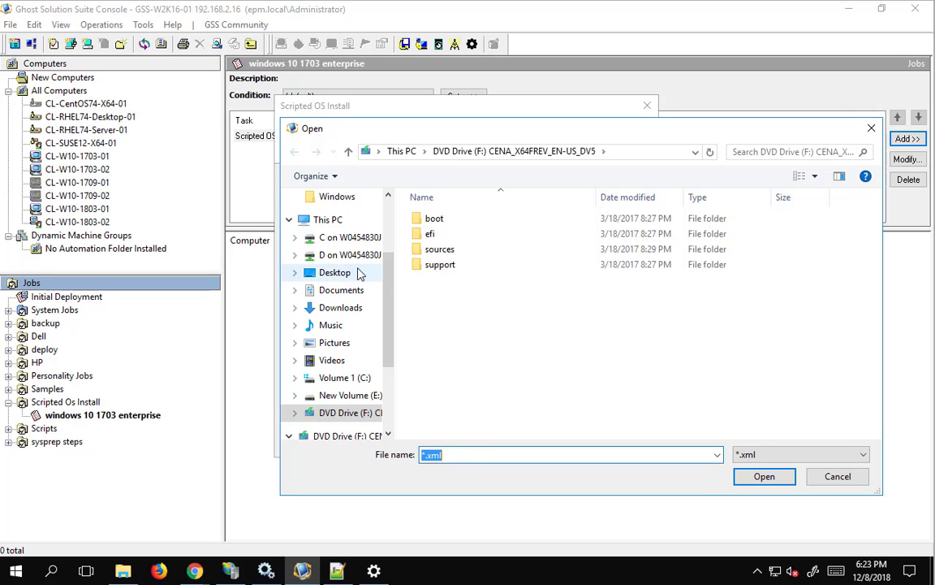
{"action": "scroll", "coordinate": [386, 224], "scroll_direction": "up", "scroll_amount": 3}
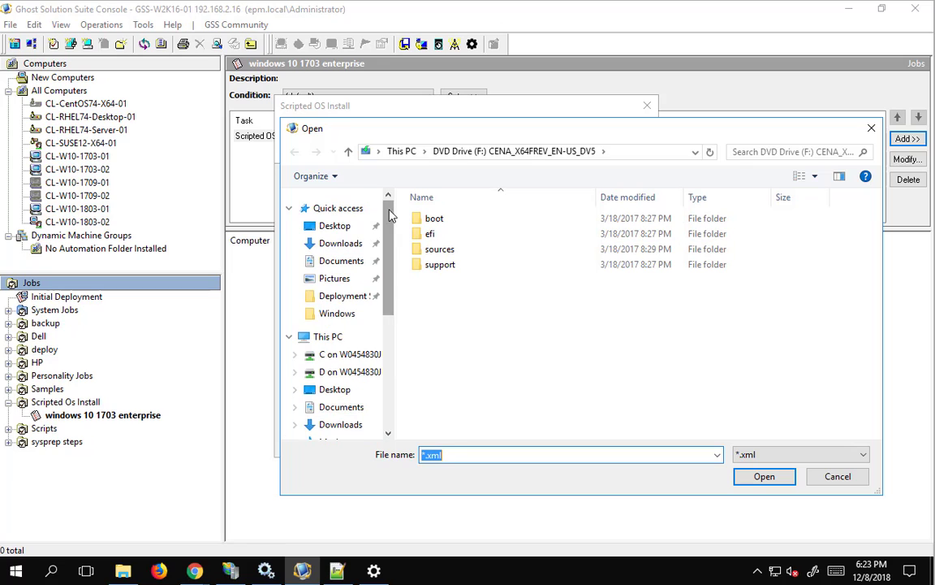
{"action": "left_click", "coordinate": [333, 295]}
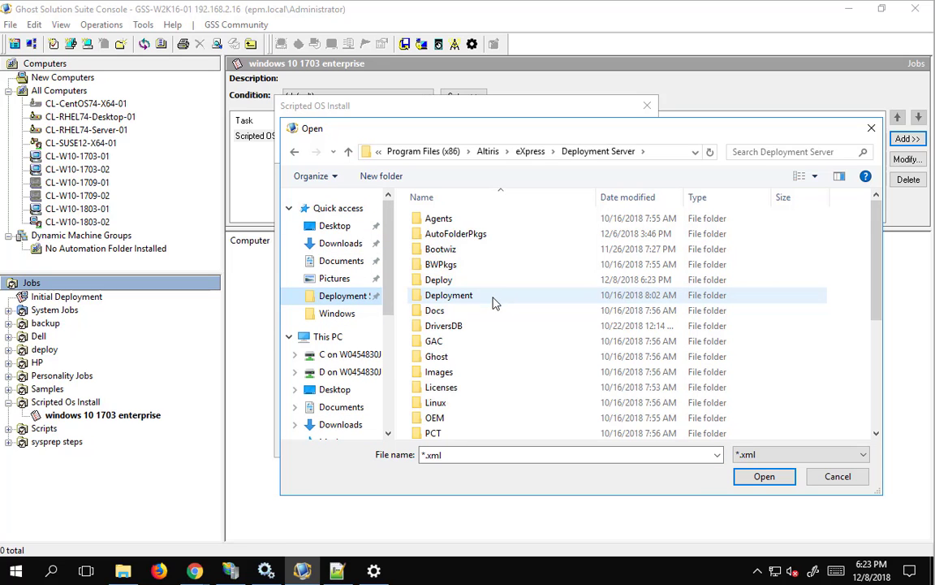
{"action": "double_click", "coordinate": [444, 279]}
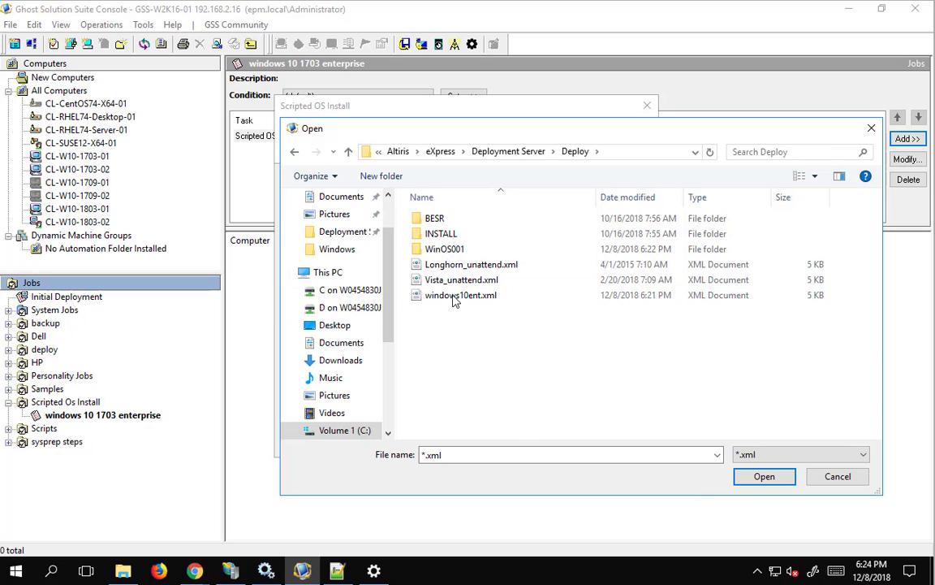
{"action": "left_click", "coordinate": [455, 295]}
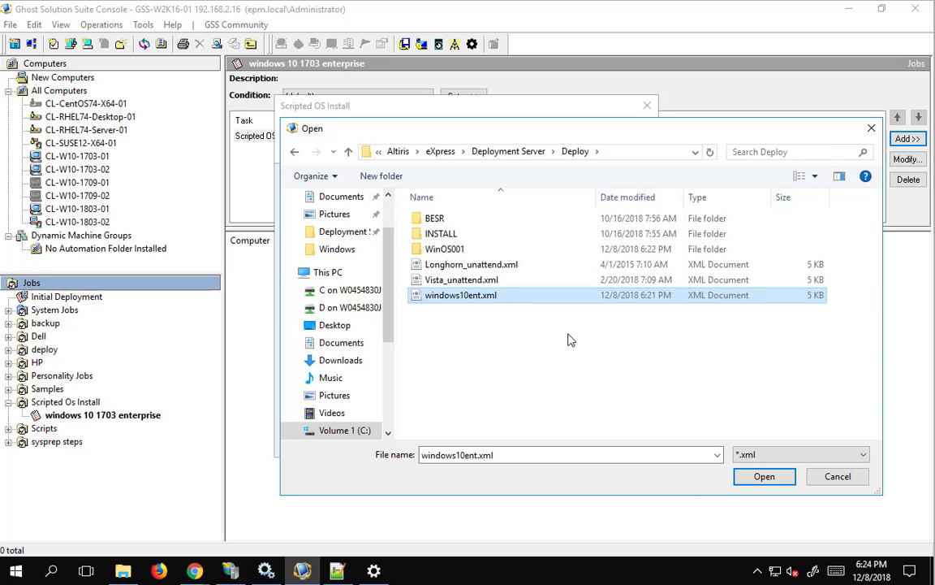
{"action": "left_click", "coordinate": [762, 480]}
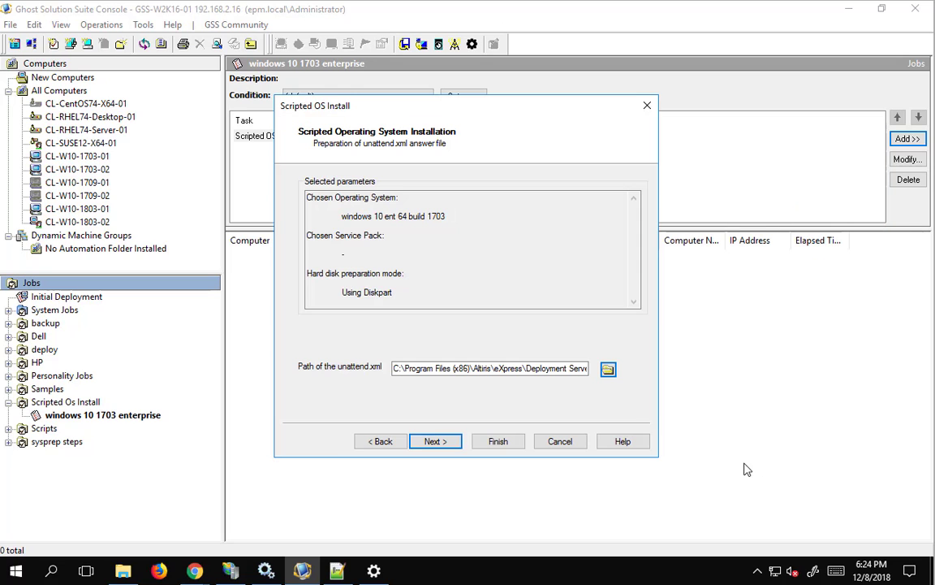
Step: Accept the default install commands, agent settings and return codes, then finish the Scripted OS Install task
{"action": "left_click", "coordinate": [437, 443]}
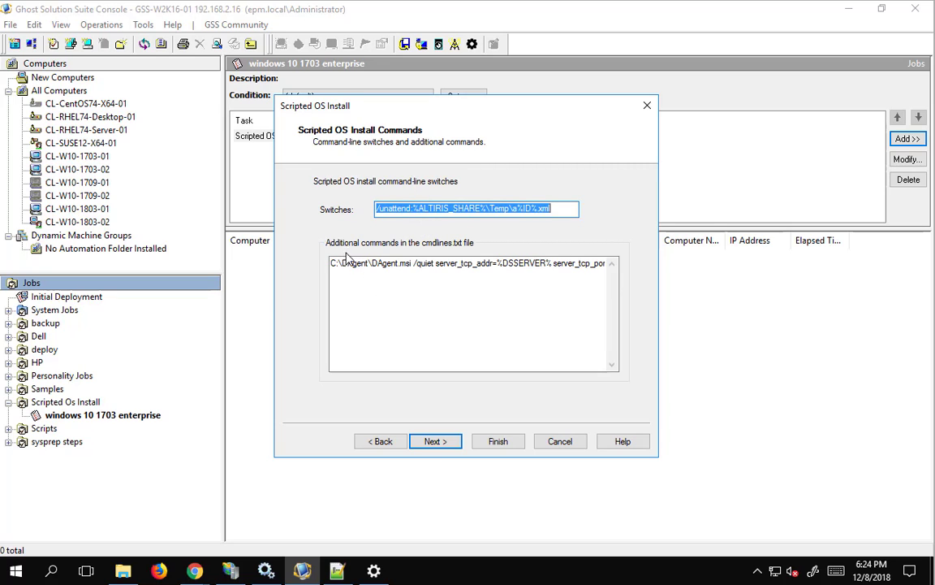
{"action": "left_click", "coordinate": [435, 442]}
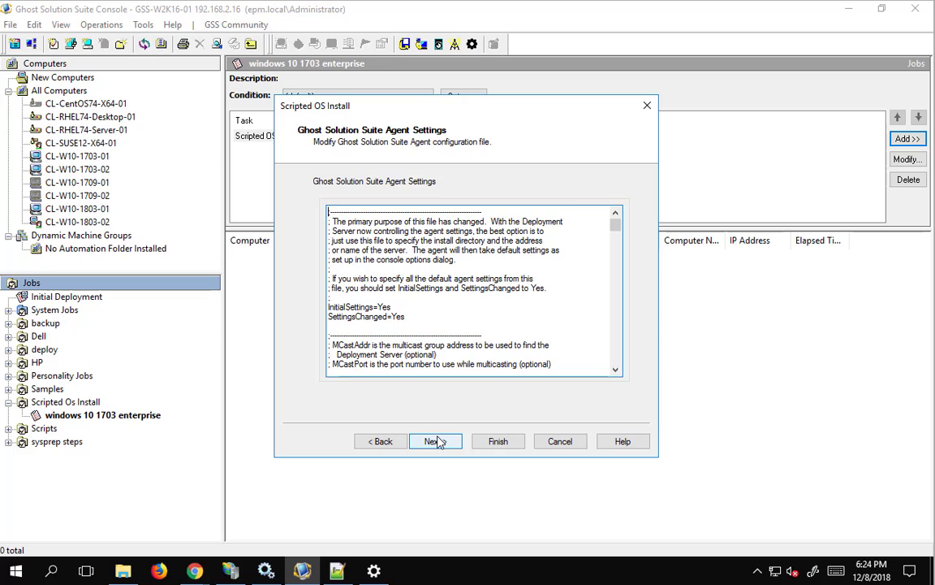
{"action": "left_click", "coordinate": [435, 442]}
{"action": "left_click", "coordinate": [443, 445]}
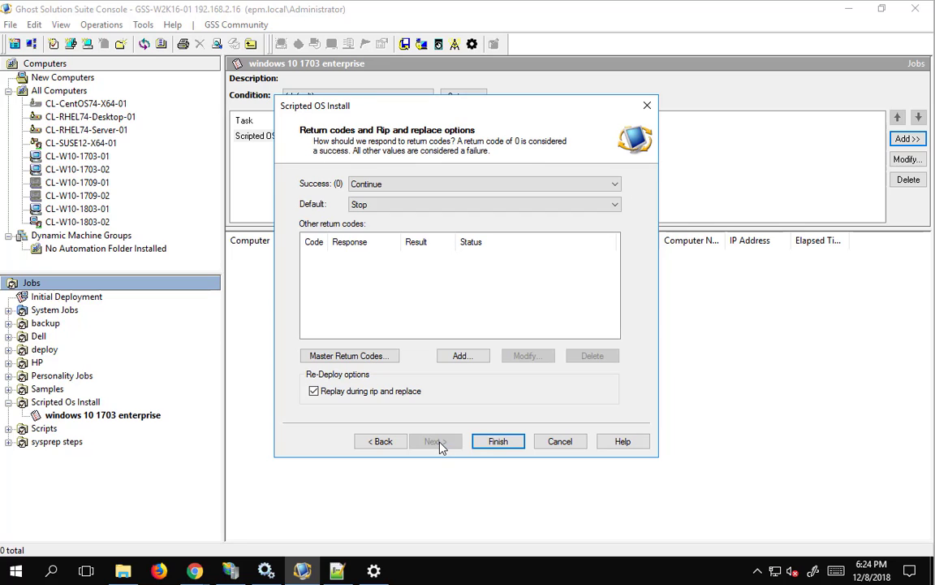
{"action": "left_click", "coordinate": [485, 441]}
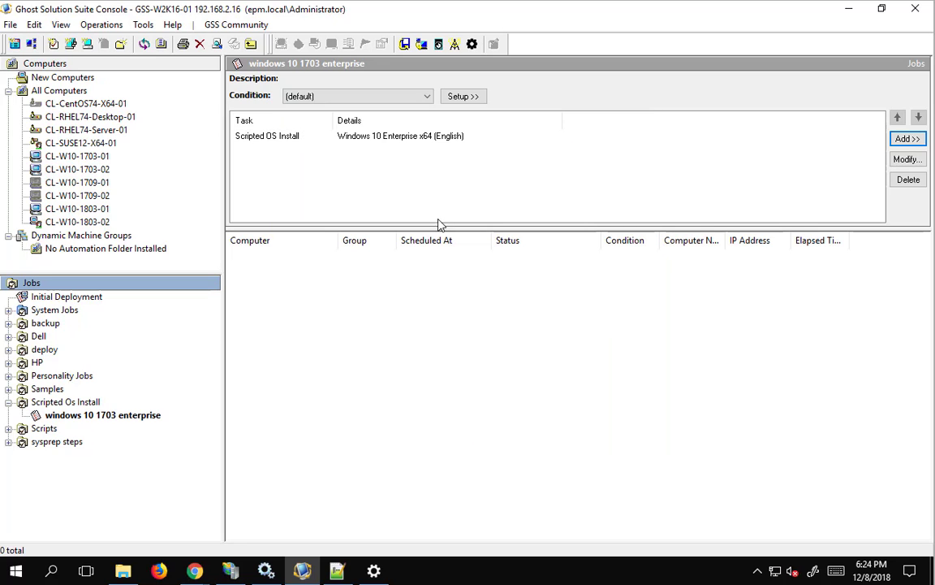
Step: Review CL-W10-1803-02's details, then reselect the windows 10 1703 enterprise job without renaming it
{"action": "left_click", "coordinate": [78, 156]}
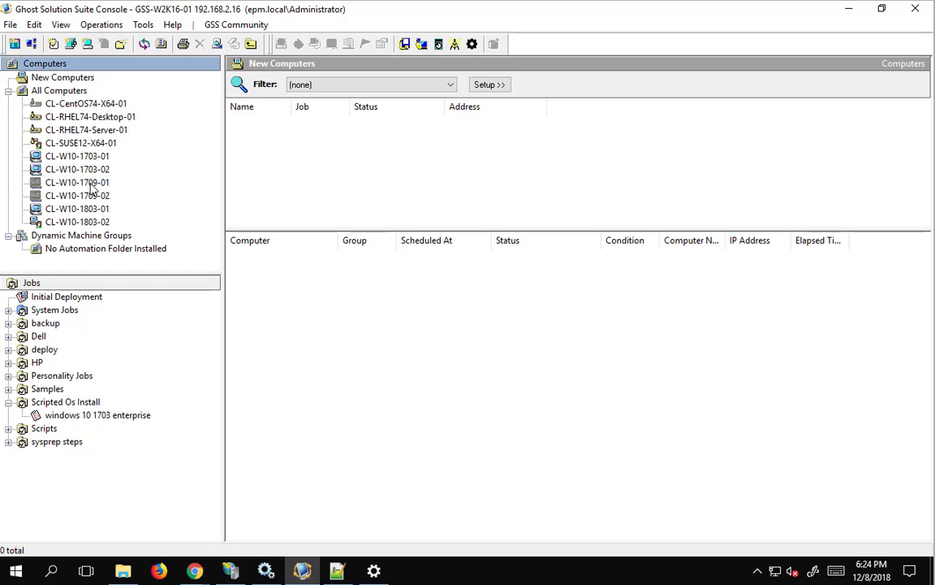
{"action": "left_click", "coordinate": [82, 222]}
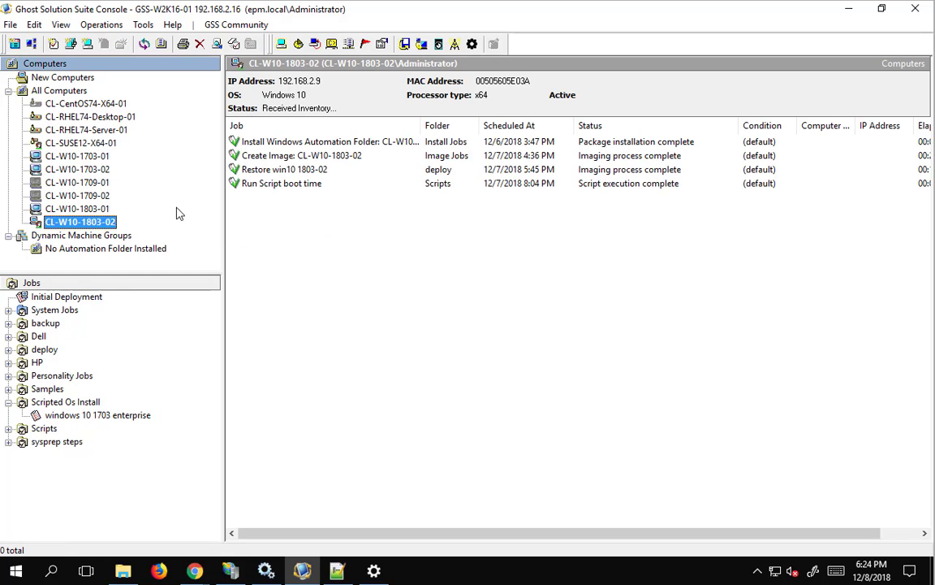
{"action": "left_click", "coordinate": [81, 415]}
{"action": "left_click", "coordinate": [117, 415]}
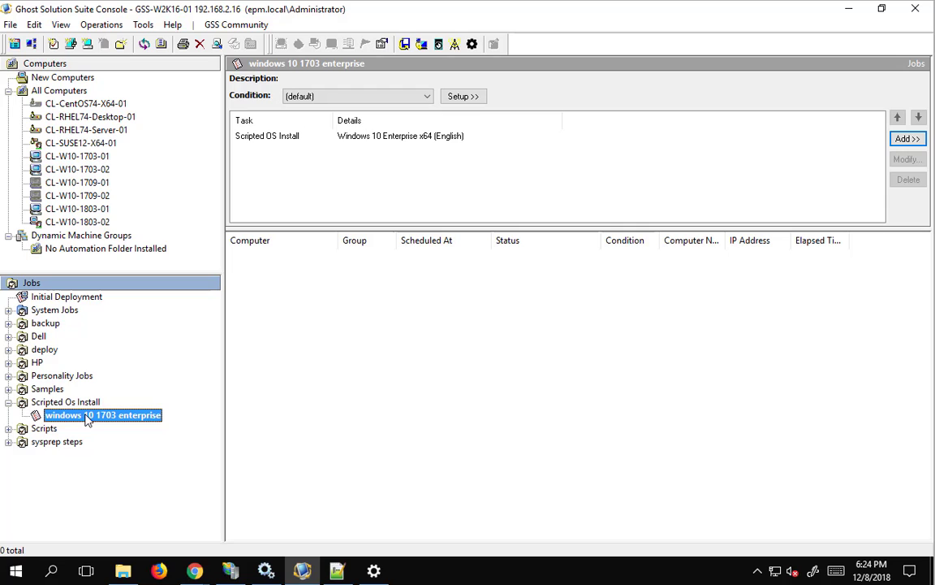
{"action": "left_click_drag", "start_coordinate": [83, 415], "coordinate": [118, 415]}
{"action": "key", "text": "shift+Right"}
{"action": "key", "text": "shift+Right"}
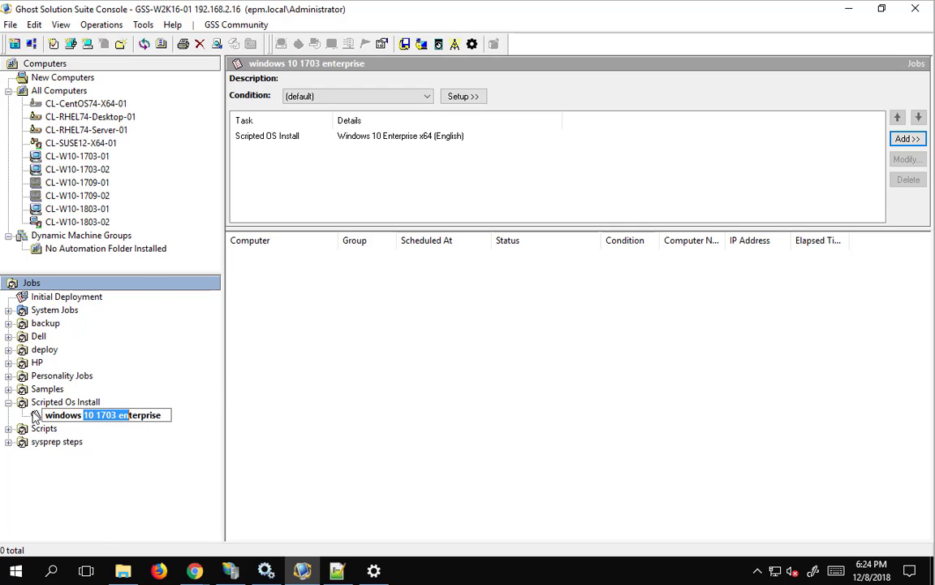
{"action": "key", "text": "Return"}
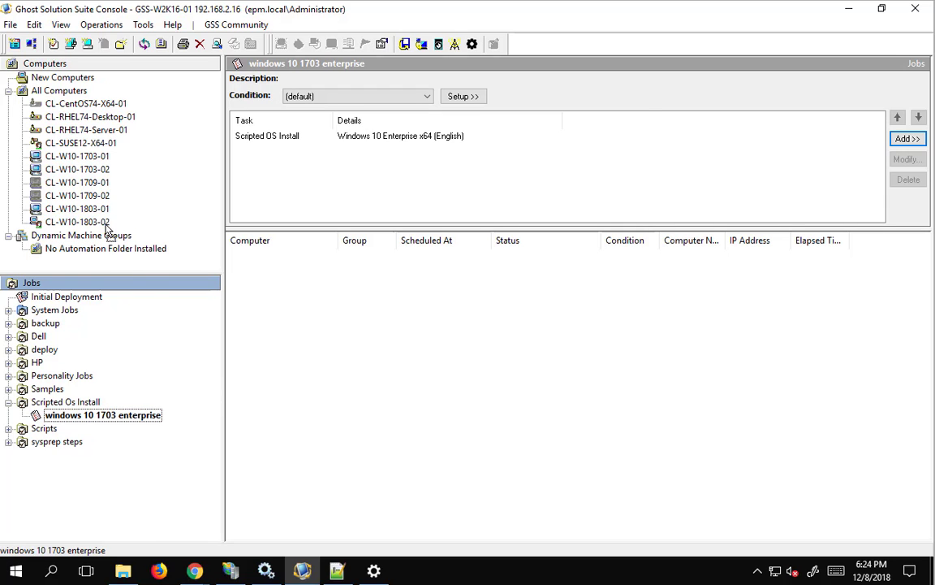
Step: Assign the job to CL-W10-1803-02 to run immediately and check that computer's job list
{"action": "left_click_drag", "start_coordinate": [107, 229], "coordinate": [107, 228]}
{"action": "left_click", "coordinate": [493, 437]}
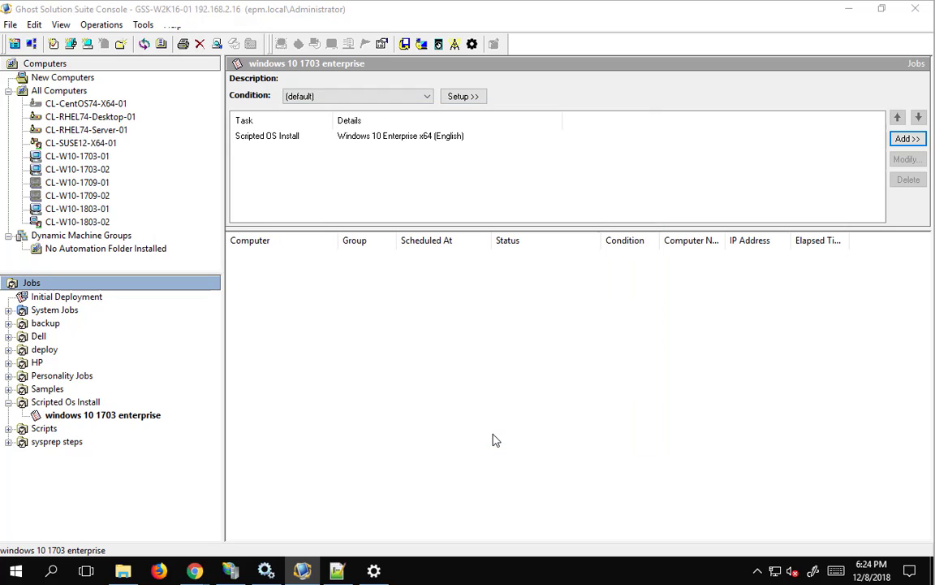
{"action": "left_click", "coordinate": [76, 418]}
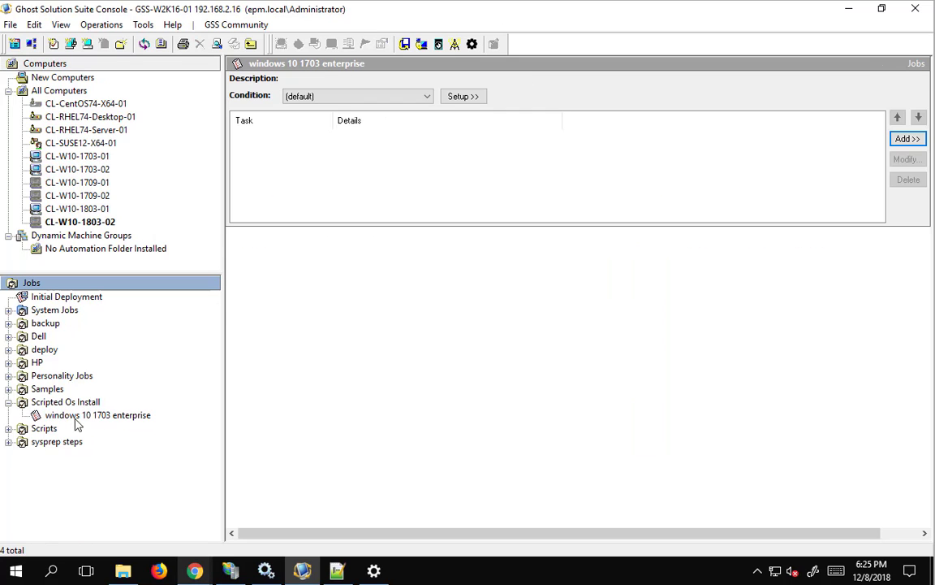
{"action": "left_click", "coordinate": [65, 416]}
{"action": "left_click_drag", "start_coordinate": [36, 415], "coordinate": [106, 223]}
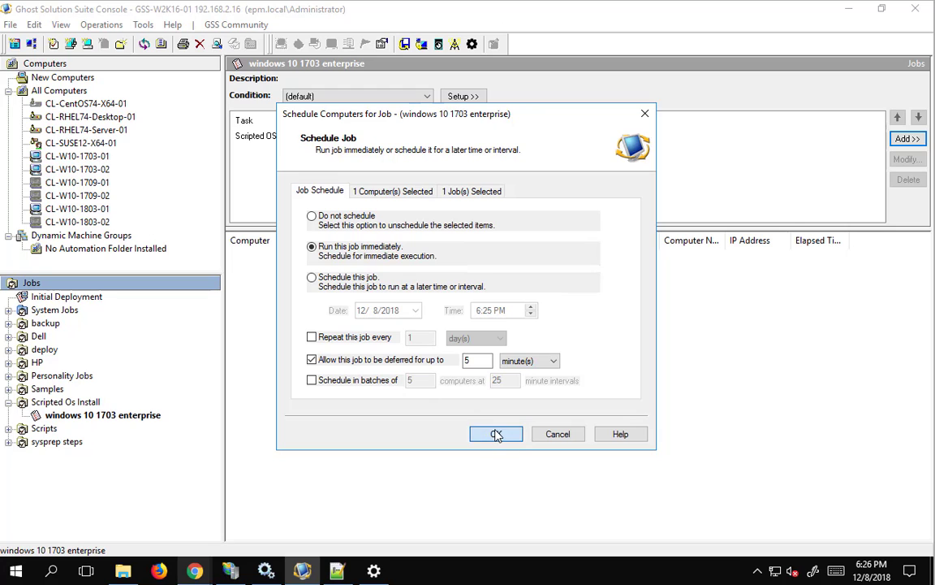
{"action": "left_click", "coordinate": [496, 434]}
{"action": "left_click", "coordinate": [91, 222]}
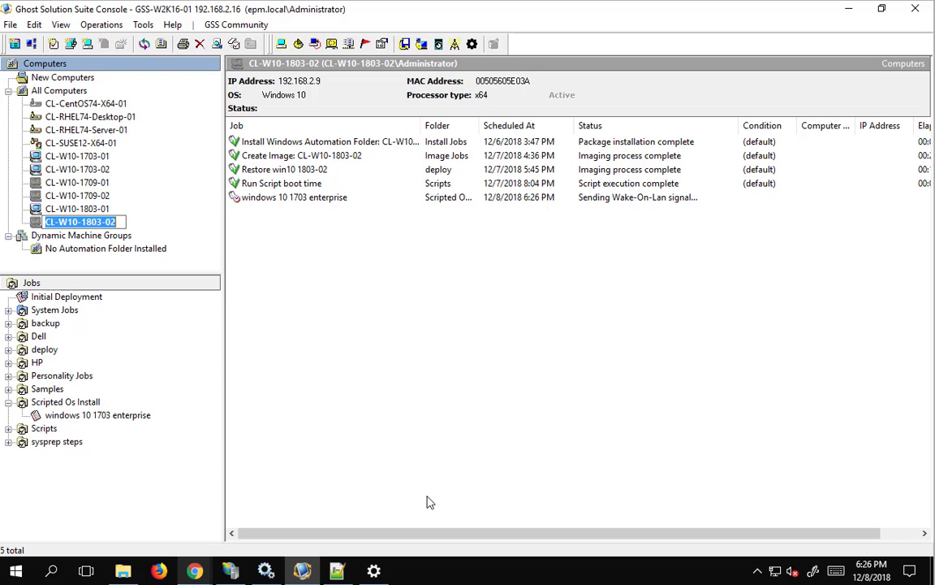
Step: Switch to the VMware Remote Console window showing CL-W10-1803-02's screen
{"action": "left_click", "coordinate": [302, 571]}
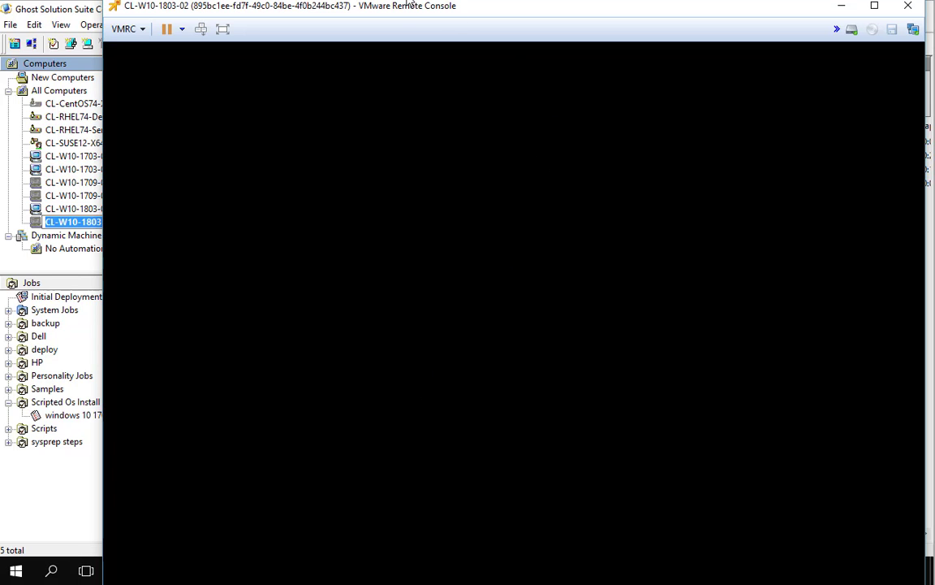
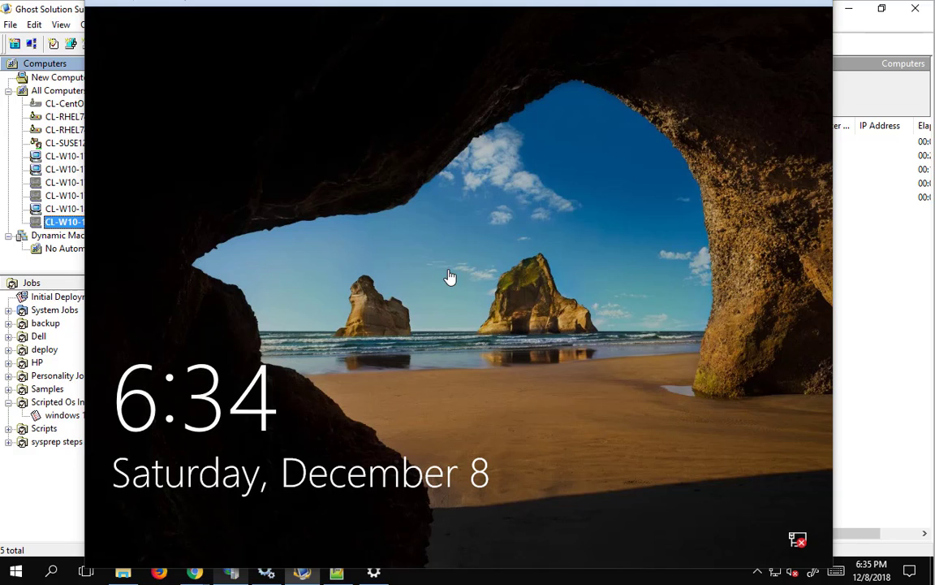
Step: Sign in to the VM's local account with its password to reach the desktop
{"action": "left_click", "coordinate": [351, 224]}
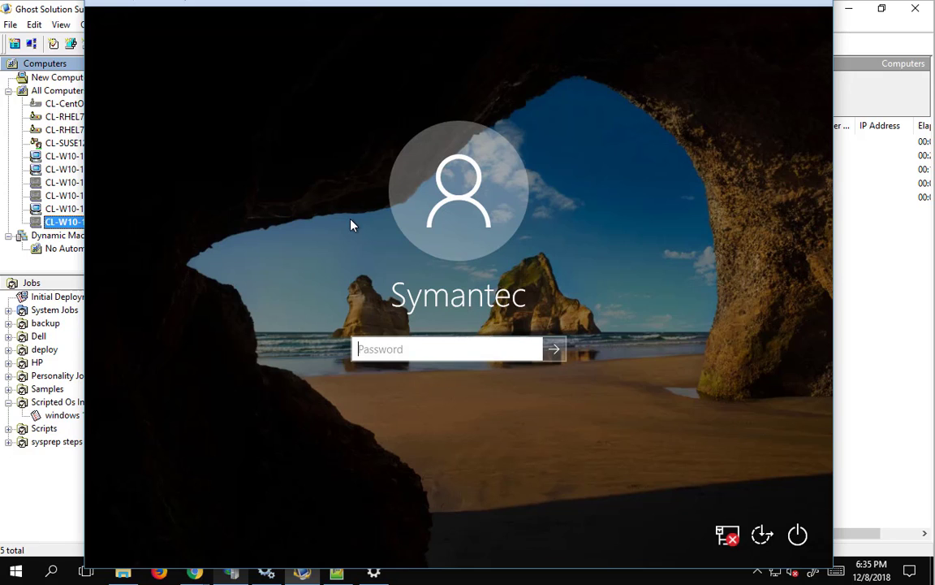
{"action": "type", "text": "••••••••"}
{"action": "key", "text": "Return"}
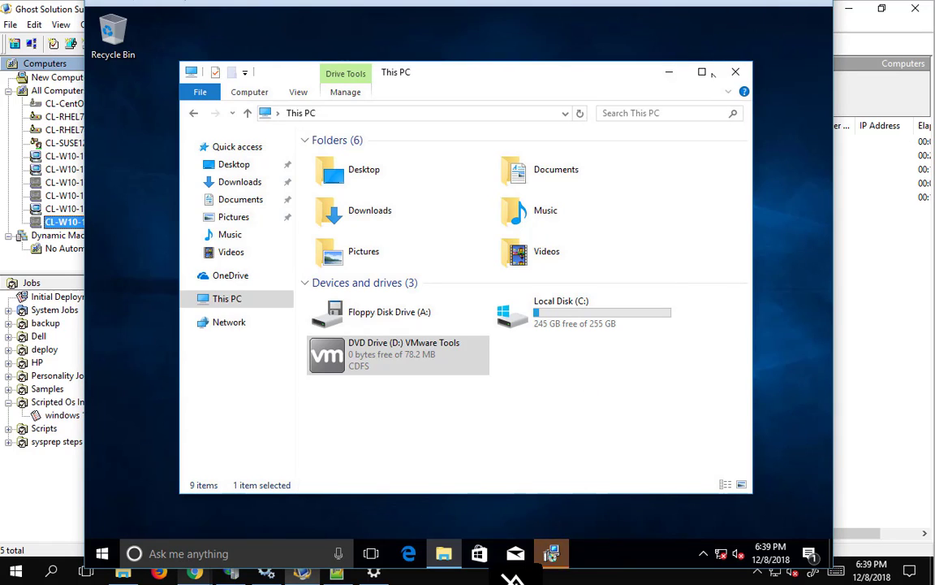
Step: Run the VMware Tools installer with the Typical setup type through to Finish
{"action": "left_click", "coordinate": [552, 556]}
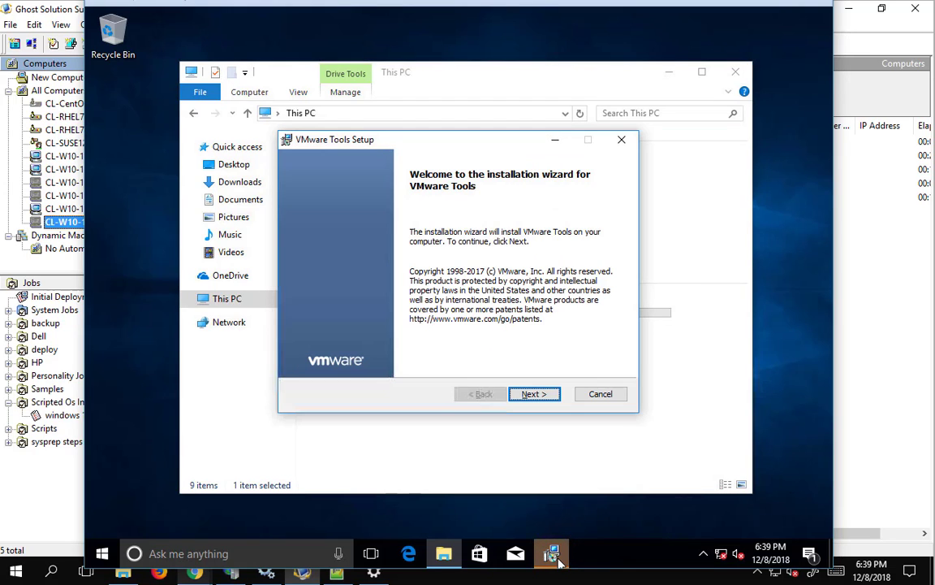
{"action": "left_click", "coordinate": [535, 398]}
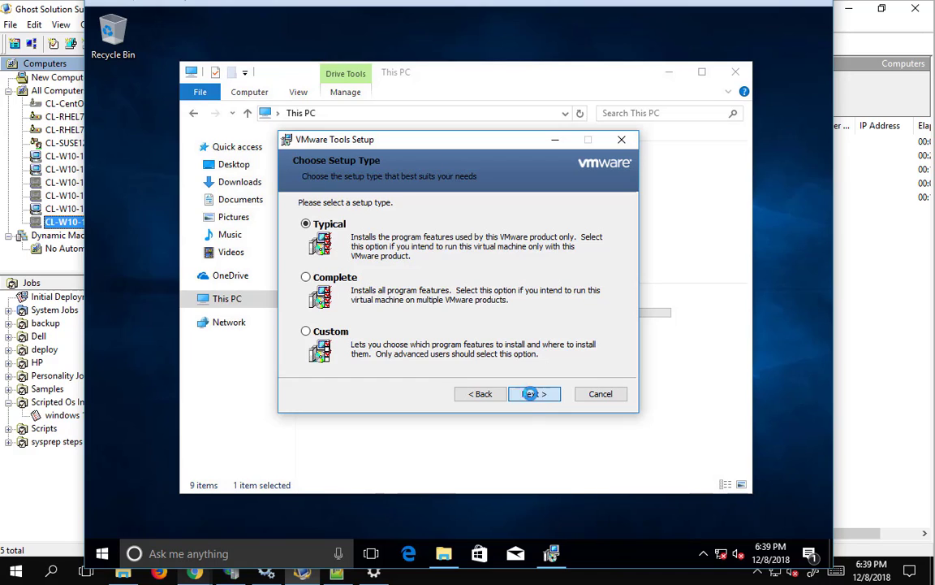
{"action": "left_click", "coordinate": [530, 394]}
{"action": "left_click", "coordinate": [532, 396]}
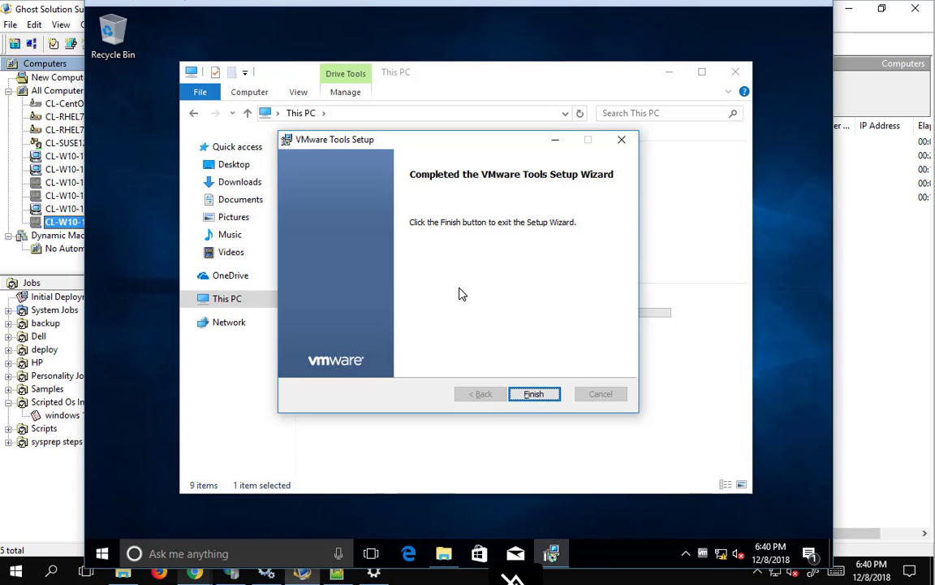
{"action": "left_click", "coordinate": [535, 391]}
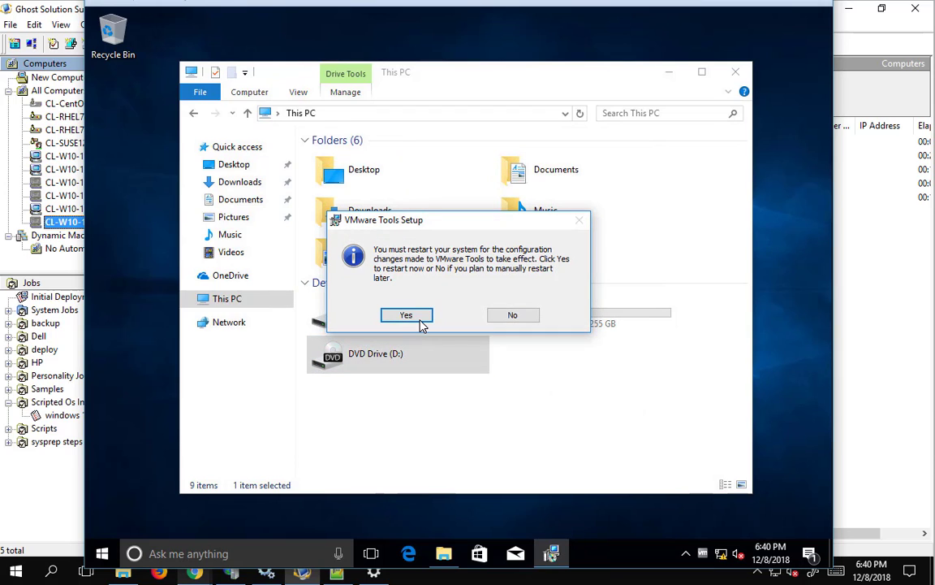
Step: Accept the restart prompt to reboot the VM, then bring the Ghost console forward
{"action": "left_click", "coordinate": [419, 316]}
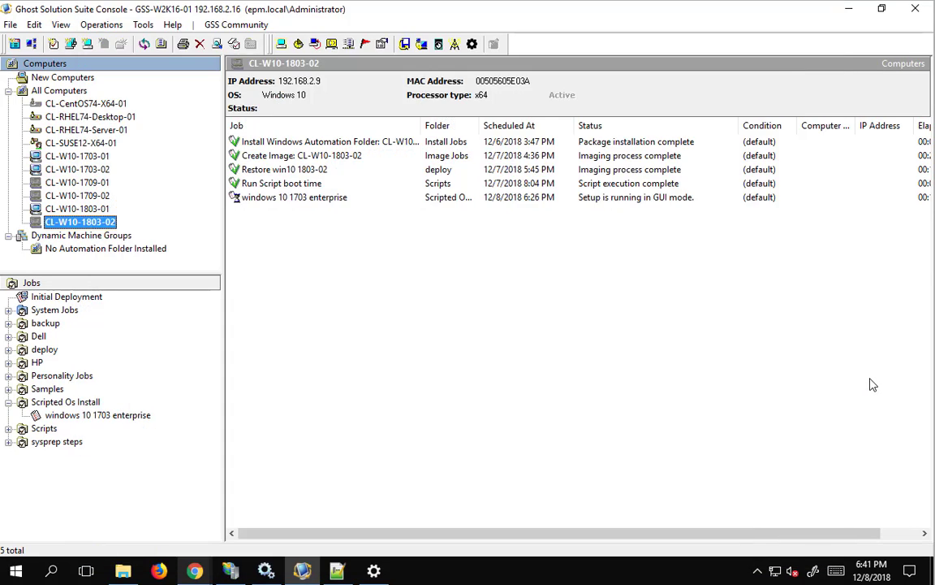
{"action": "left_click", "coordinate": [869, 381]}
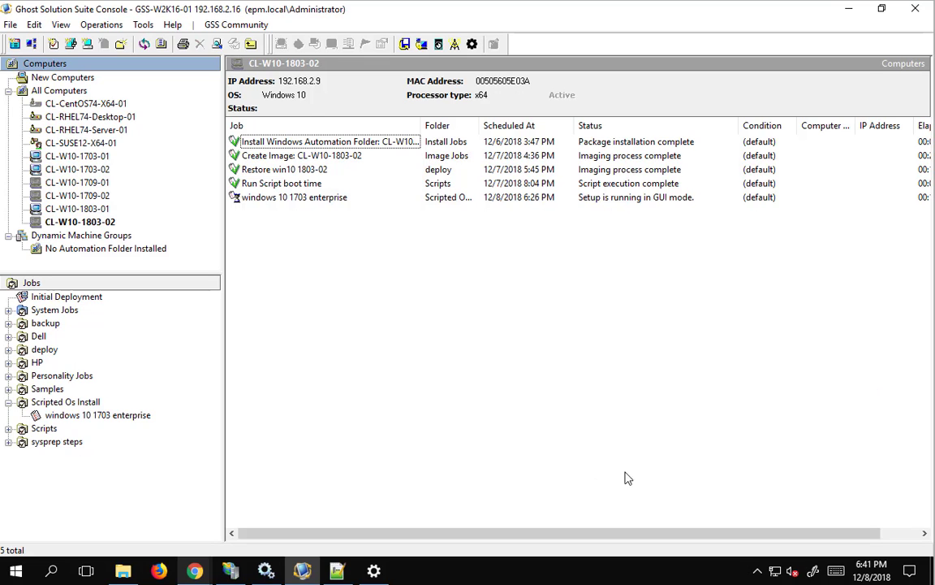
Step: Check the windows 10 1703 enterprise job status for CL-W10-1803-02, cancelling the accidental rename
{"action": "left_click", "coordinate": [302, 570]}
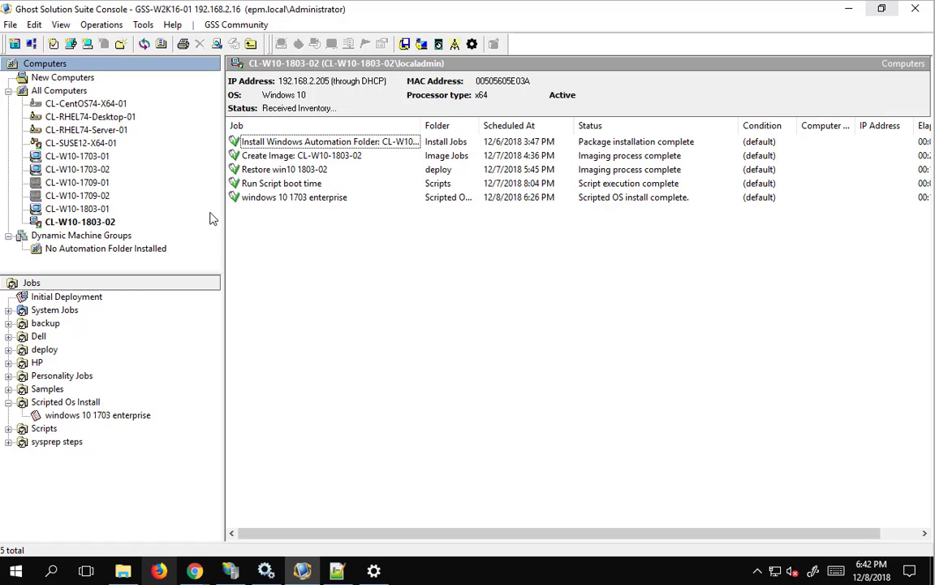
{"action": "left_click", "coordinate": [272, 199]}
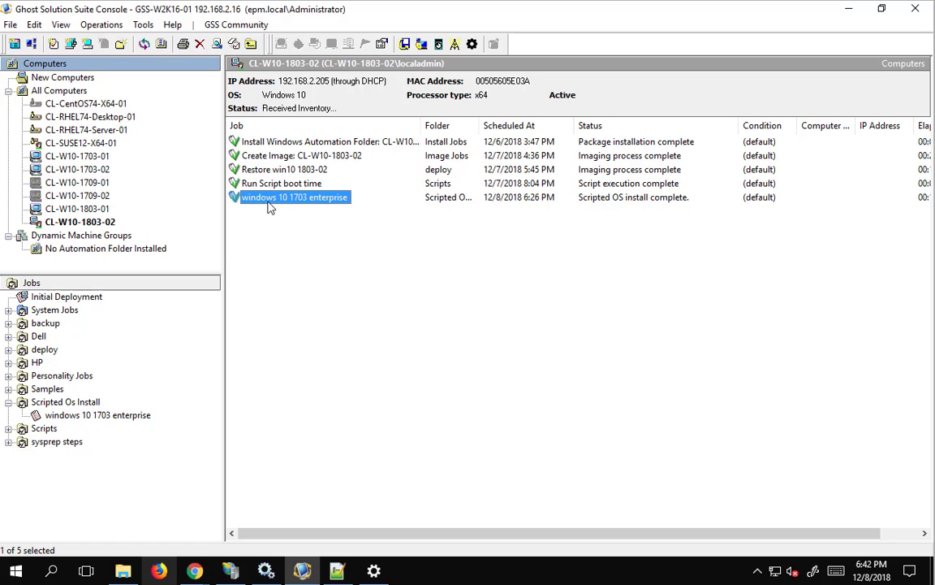
{"action": "left_click", "coordinate": [72, 220]}
{"action": "key", "text": "Return"}
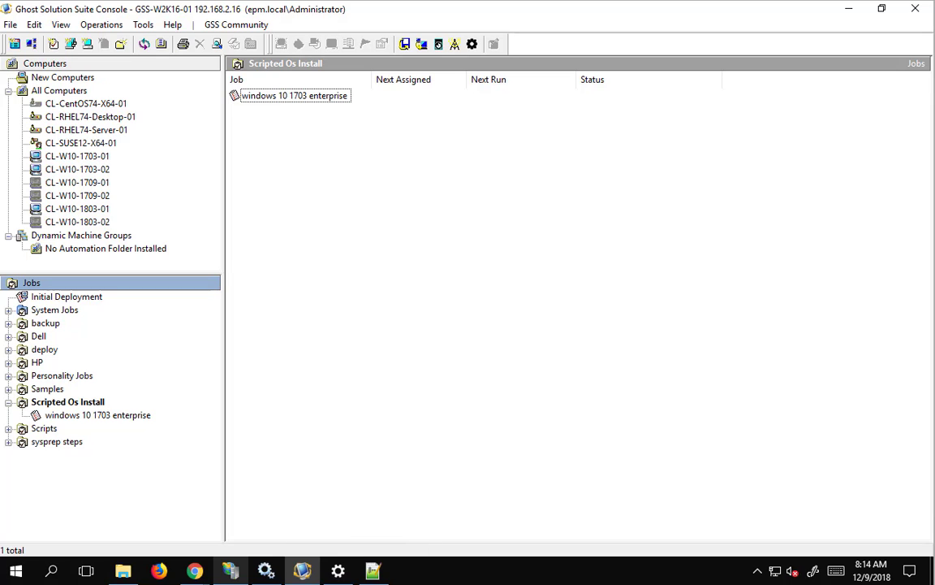
Step: Browse File Explorer to the Deployment Server's Deploy folder containing the unattend XML files
{"action": "mouse_move", "coordinate": [230, 571]}
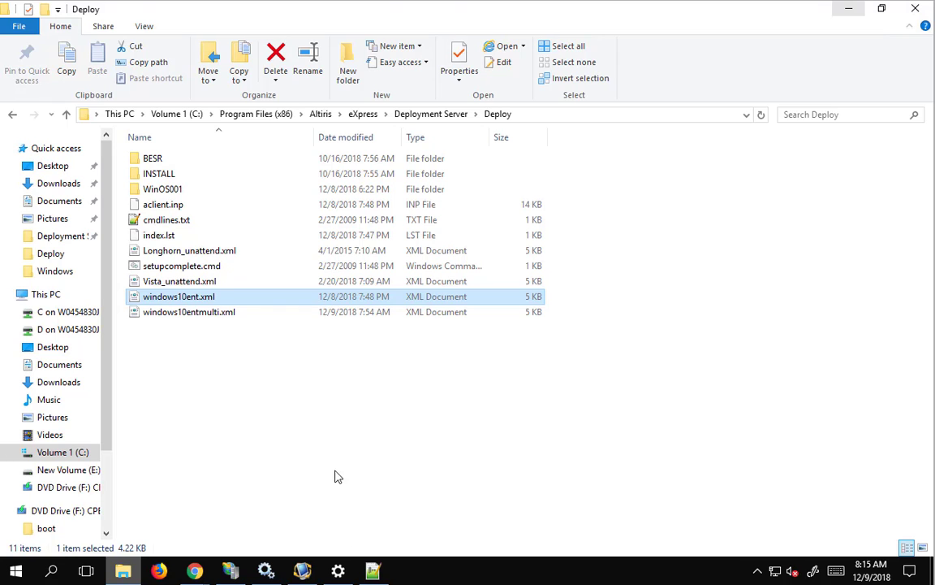
Step: Switch to windows10ent.xml in Notepad++ and place the cursor on empty line 30
{"action": "key", "text": "alt+Tab"}
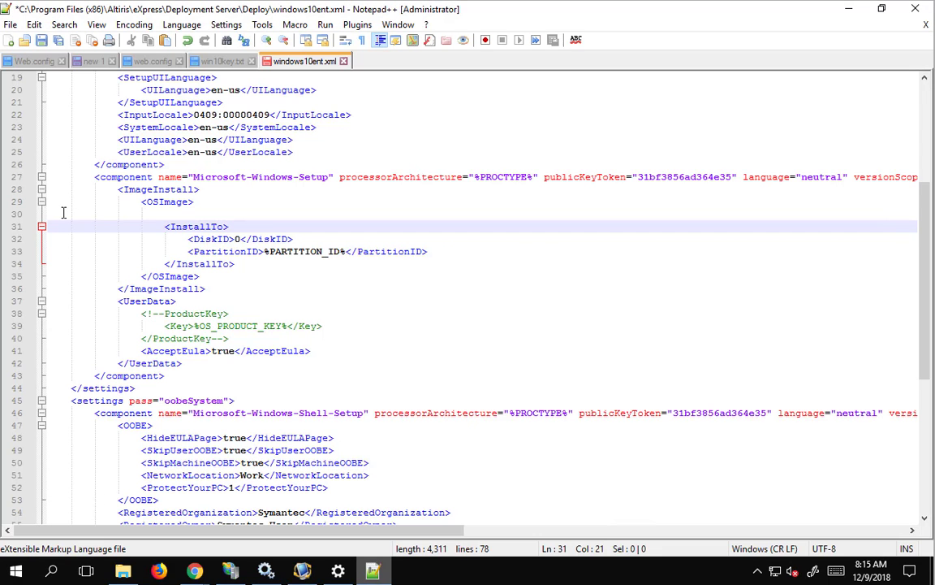
{"action": "left_click", "coordinate": [63, 212]}
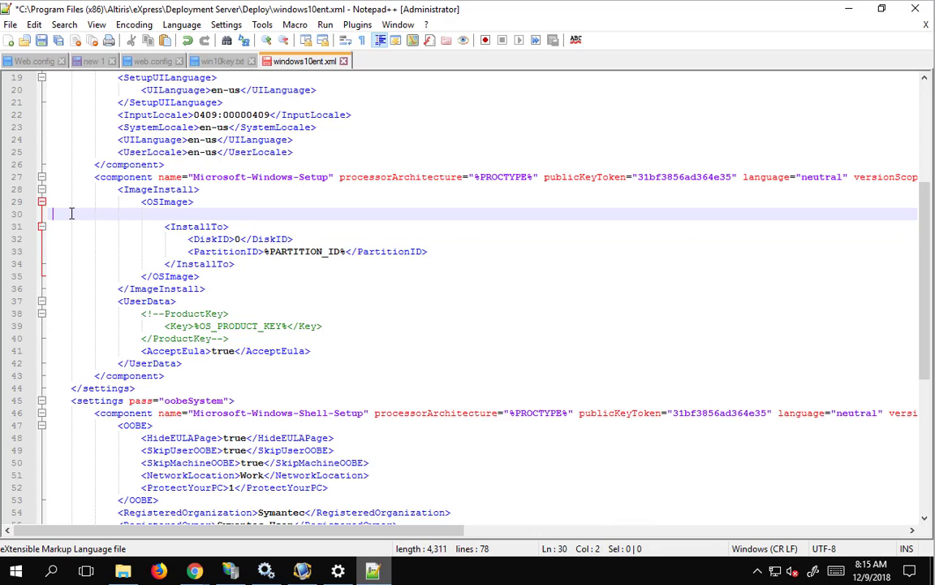
{"action": "left_click", "coordinate": [132, 210]}
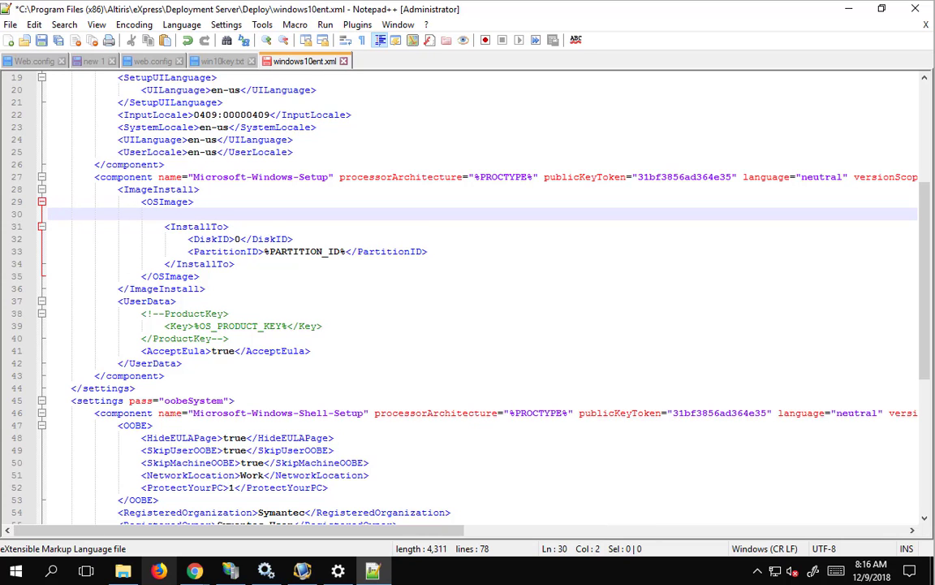
Step: Copy the selected InstallFrom code block from the Stack Overflow answer
{"action": "left_click", "coordinate": [159, 571]}
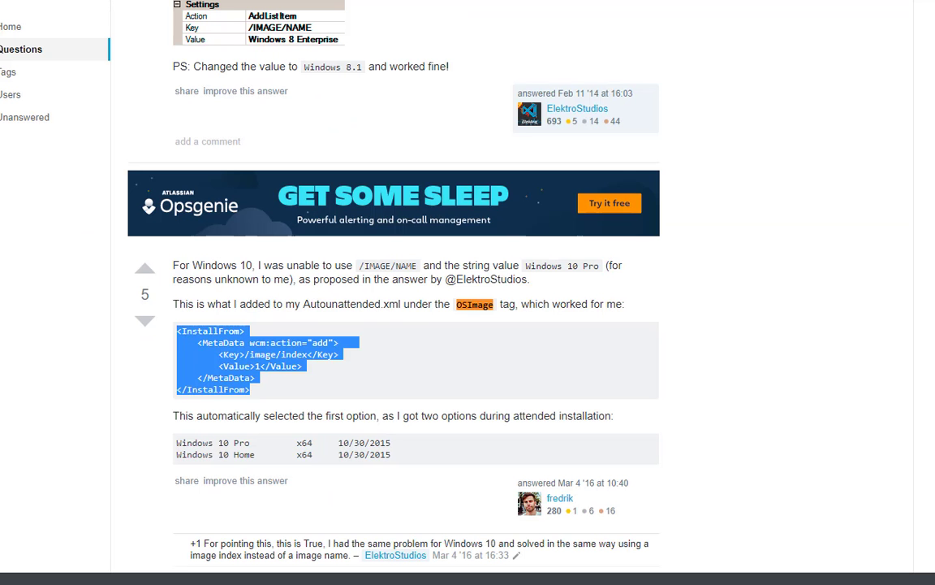
{"action": "right_click", "coordinate": [201, 344]}
{"action": "left_click", "coordinate": [237, 366]}
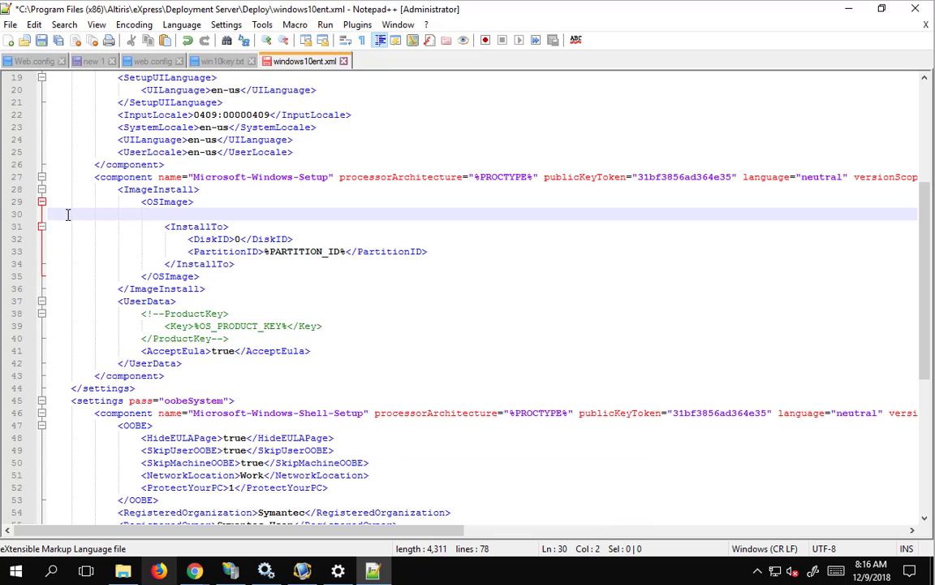
Step: Paste the InstallFrom block at line 30 and indent its InstallFrom and MetaData opening lines
{"action": "key", "text": "ctrl+v"}
{"action": "left_click", "coordinate": [52, 214]}
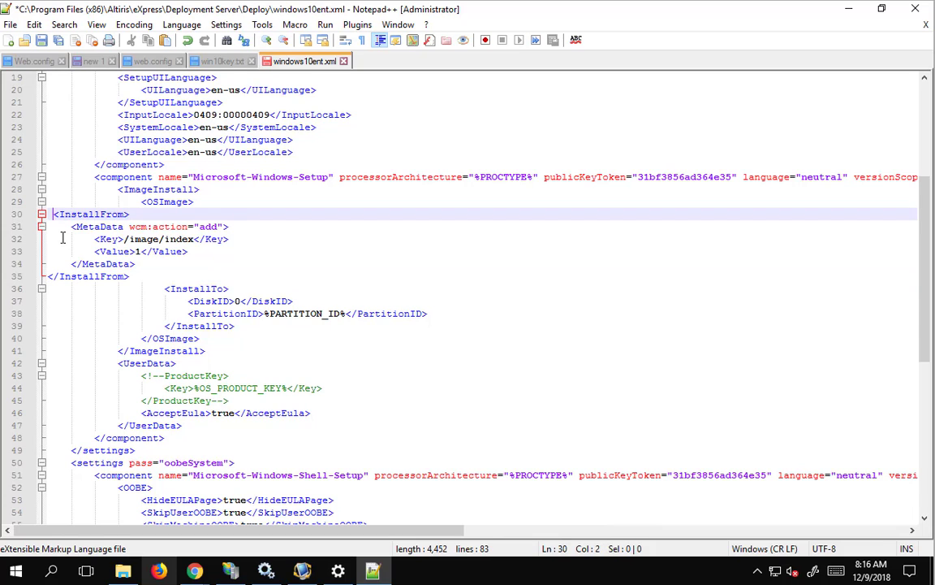
{"action": "key", "text": "Tab"}
{"action": "key", "text": "Tab"}
{"action": "key", "text": "Tab"}
{"action": "key", "text": "Tab"}
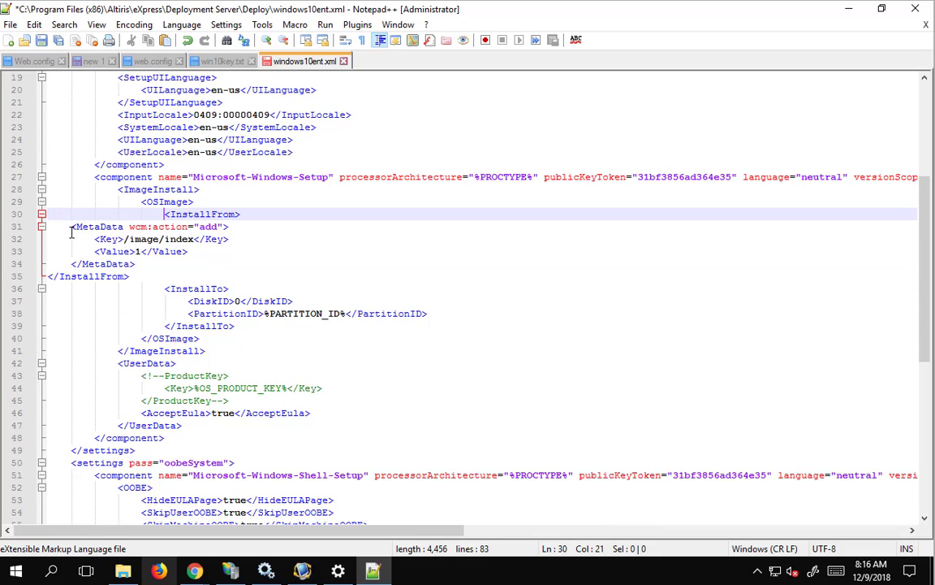
{"action": "left_click", "coordinate": [41, 227]}
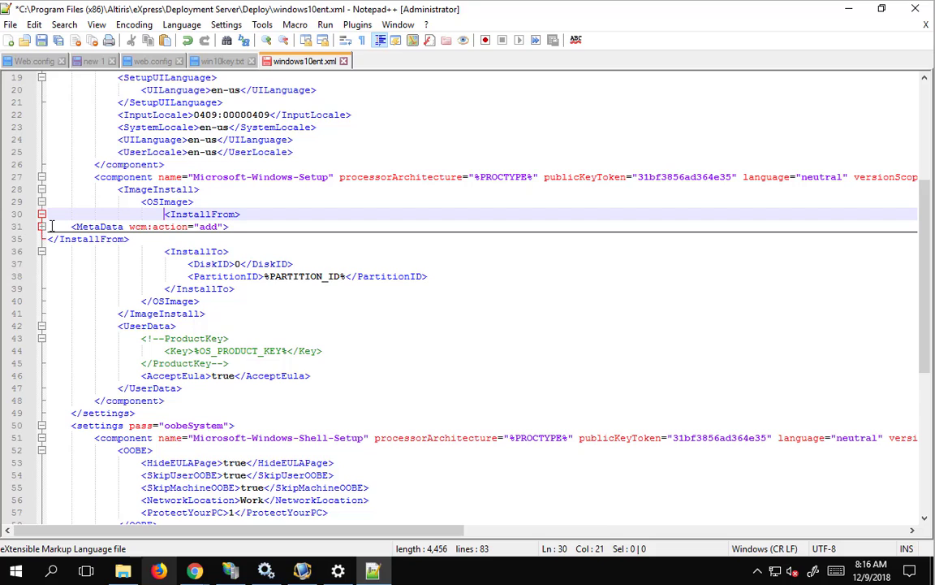
{"action": "left_click", "coordinate": [41, 226]}
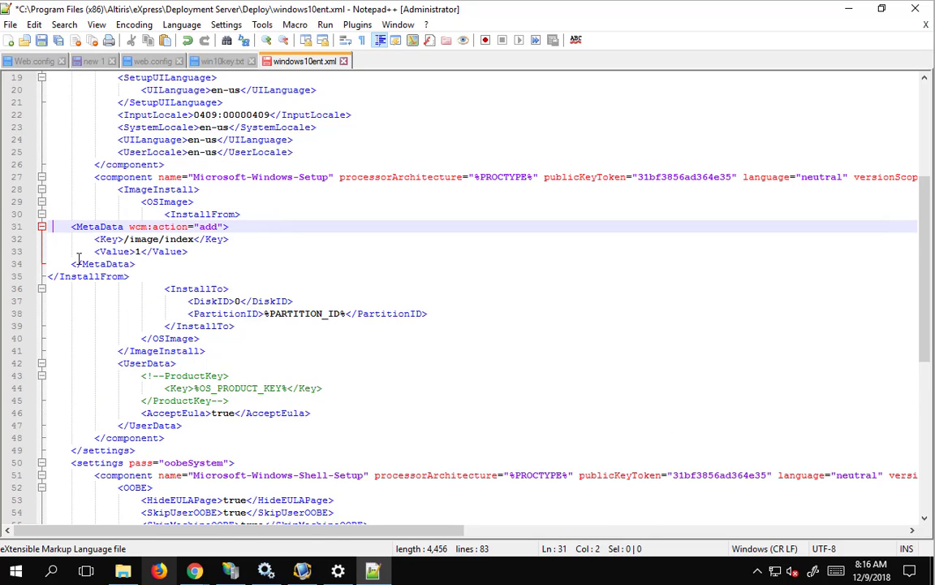
{"action": "left_click", "coordinate": [52, 226]}
{"action": "key", "text": "Tab"}
{"action": "key", "text": "Tab"}
{"action": "key", "text": "Tab"}
{"action": "key", "text": "Tab"}
{"action": "key", "text": "Tab"}
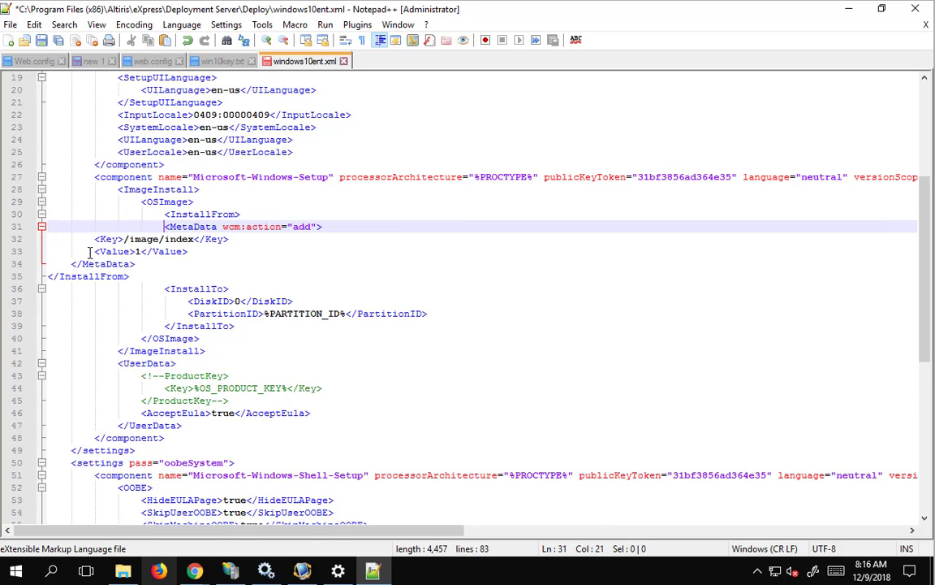
Step: Re-indent the Key, Value, closing MetaData and closing InstallFrom lines to nest correctly
{"action": "key", "text": "Down"}
{"action": "key", "text": "Home"}
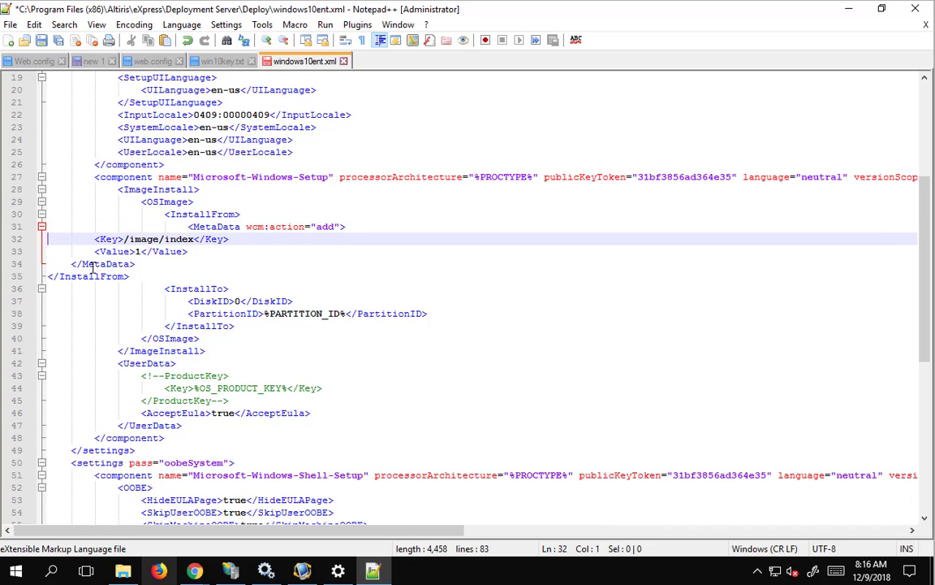
{"action": "key", "text": "shift+Tab"}
{"action": "key", "text": "shift+Tab"}
{"action": "key", "text": "Tab"}
{"action": "key", "text": "Tab"}
{"action": "key", "text": "Tab"}
{"action": "key", "text": "Tab"}
{"action": "key", "text": "Tab"}
{"action": "key", "text": "Tab"}
{"action": "key", "text": "Tab"}
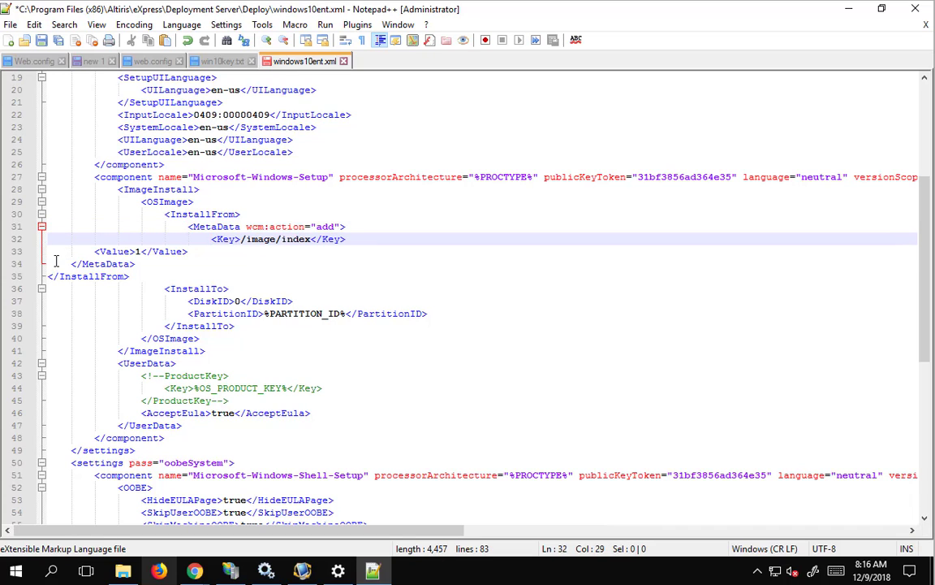
{"action": "key", "text": "Down"}
{"action": "key", "text": "Home"}
{"action": "key", "text": "Tab"}
{"action": "key", "text": "Tab"}
{"action": "key", "text": "Tab"}
{"action": "key", "text": "Tab"}
{"action": "key", "text": "Tab"}
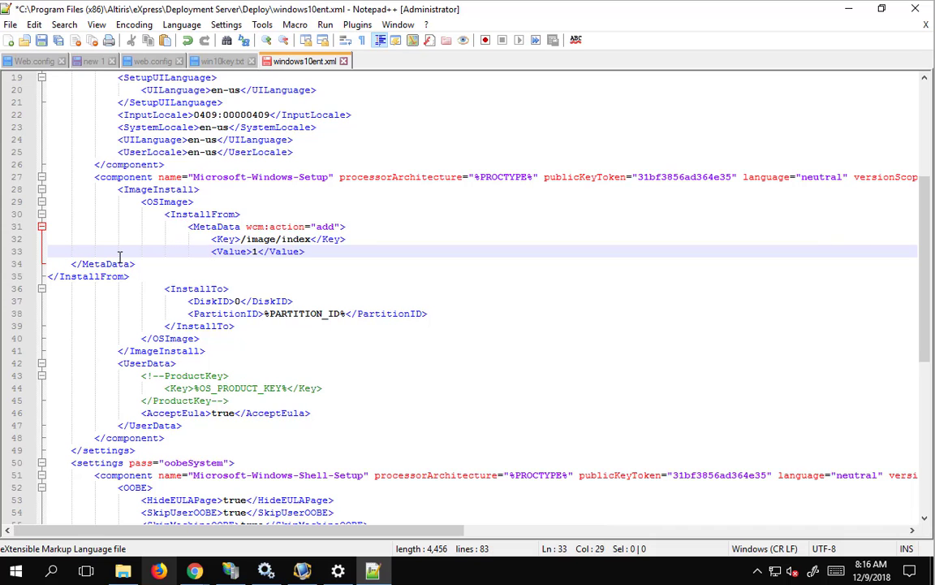
{"action": "left_click", "coordinate": [73, 264]}
{"action": "key", "text": "Tab"}
{"action": "key", "text": "Tab"}
{"action": "key", "text": "Tab"}
{"action": "key", "text": "Tab"}
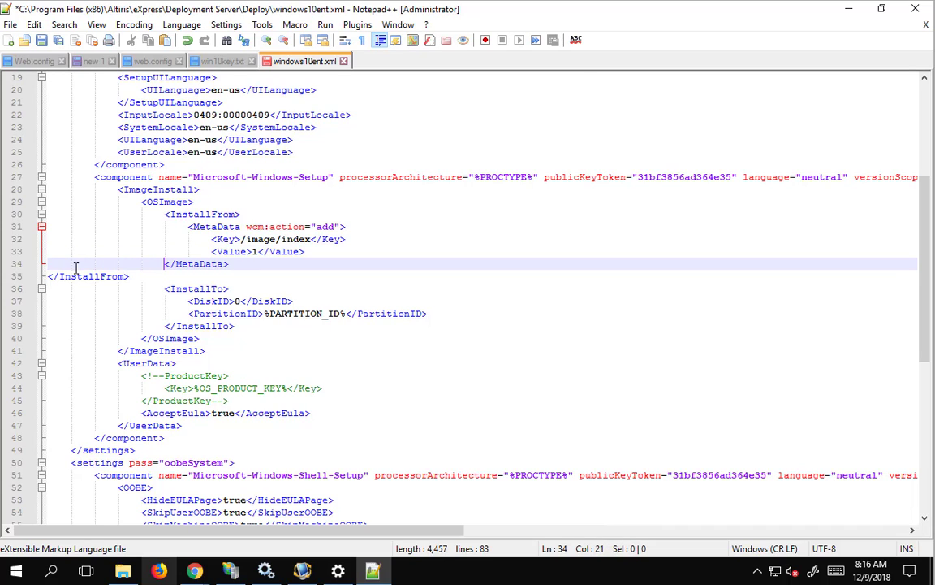
{"action": "key", "text": "Tab"}
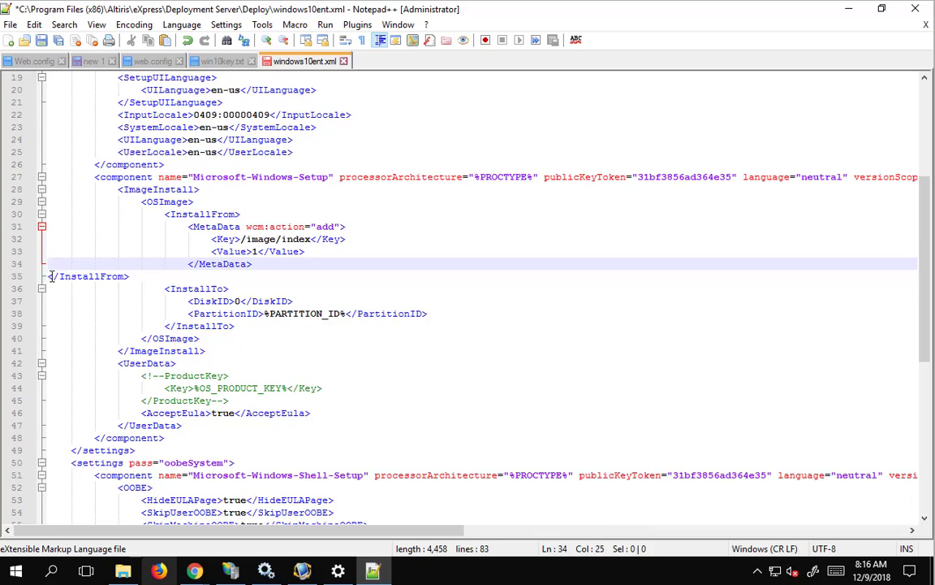
{"action": "left_click", "coordinate": [50, 276]}
{"action": "key", "text": "Tab"}
{"action": "key", "text": "Tab"}
{"action": "key", "text": "Tab"}
{"action": "key", "text": "Tab"}
{"action": "key", "text": "Tab"}
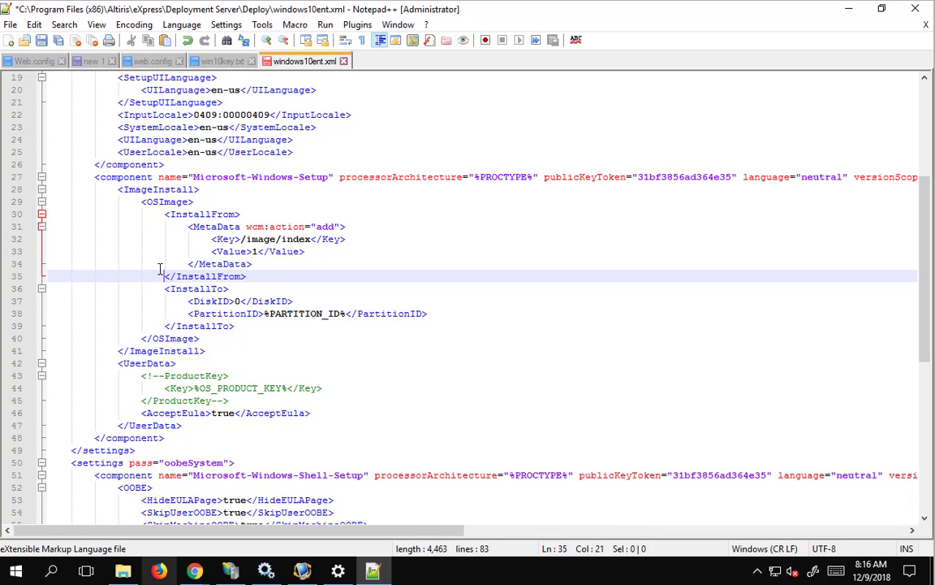
Step: Change the /image/index value from 1 to 3
{"action": "left_click", "coordinate": [255, 251]}
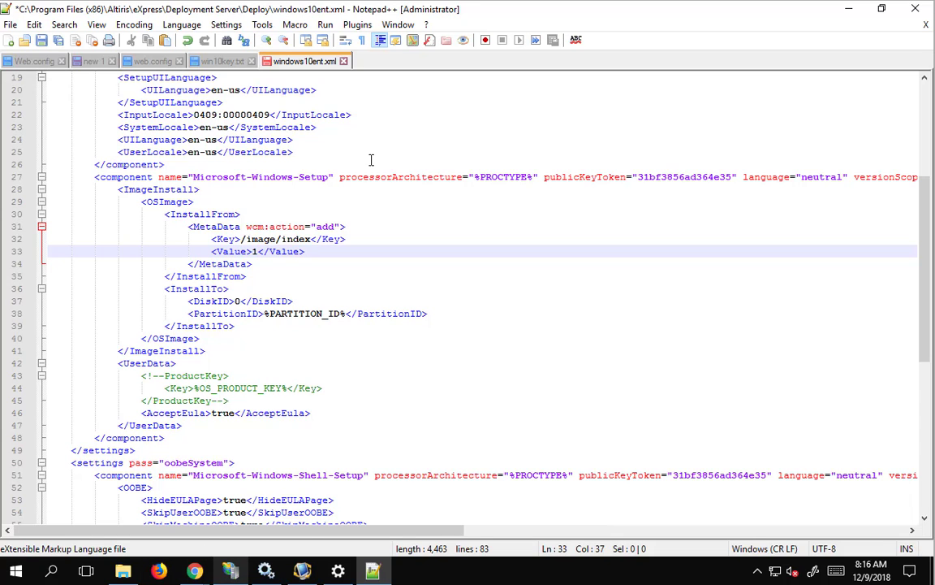
{"action": "key", "text": "BackSpace"}
{"action": "type", "text": "3"}
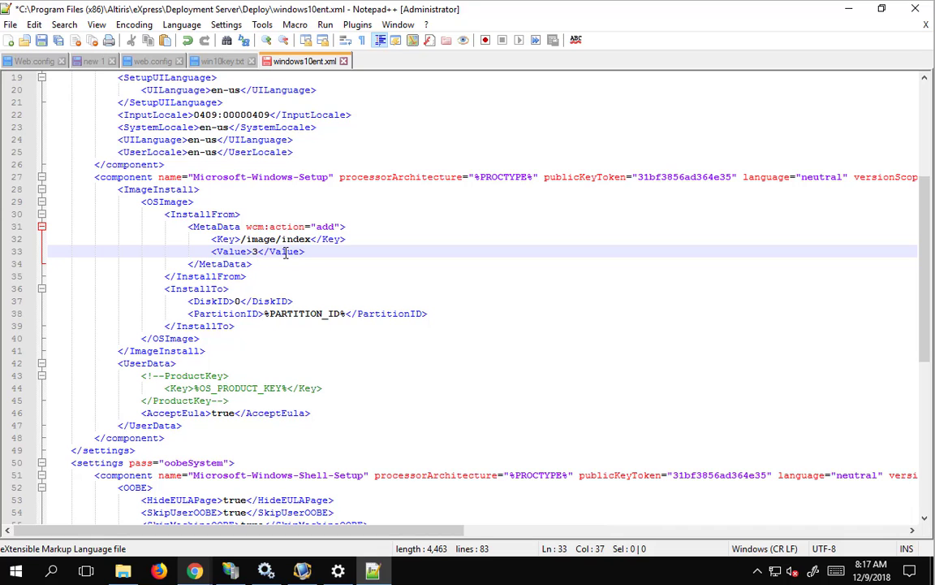
Step: Save As over windows10entmulti.xml, then minimize Notepad++ and File Explorer
{"action": "left_click", "coordinate": [13, 25]}
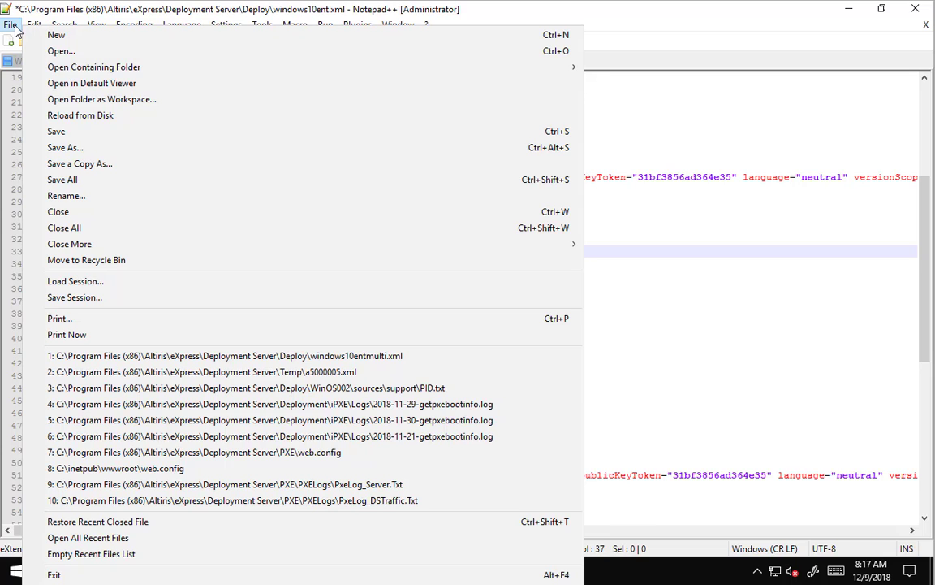
{"action": "left_click", "coordinate": [84, 148]}
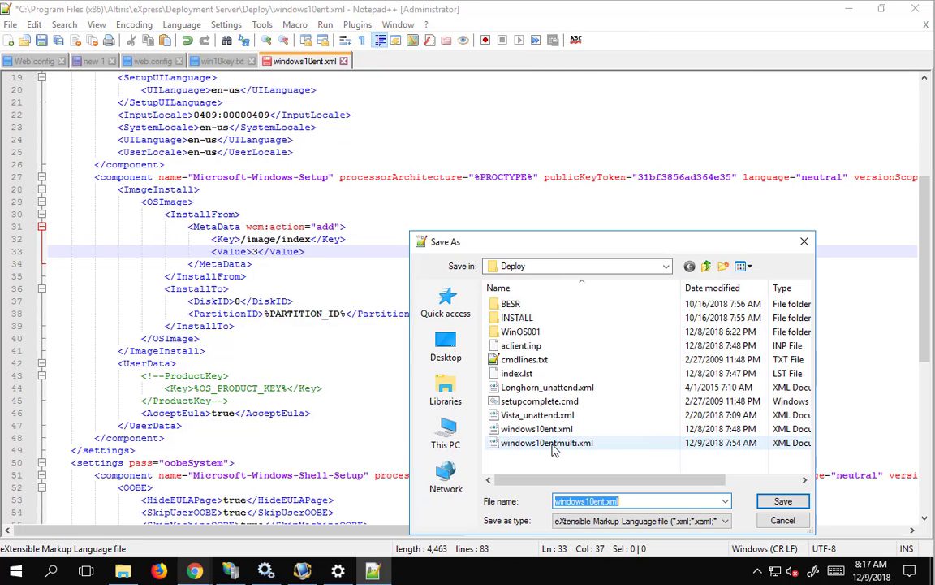
{"action": "left_click", "coordinate": [552, 444]}
{"action": "left_click", "coordinate": [782, 502]}
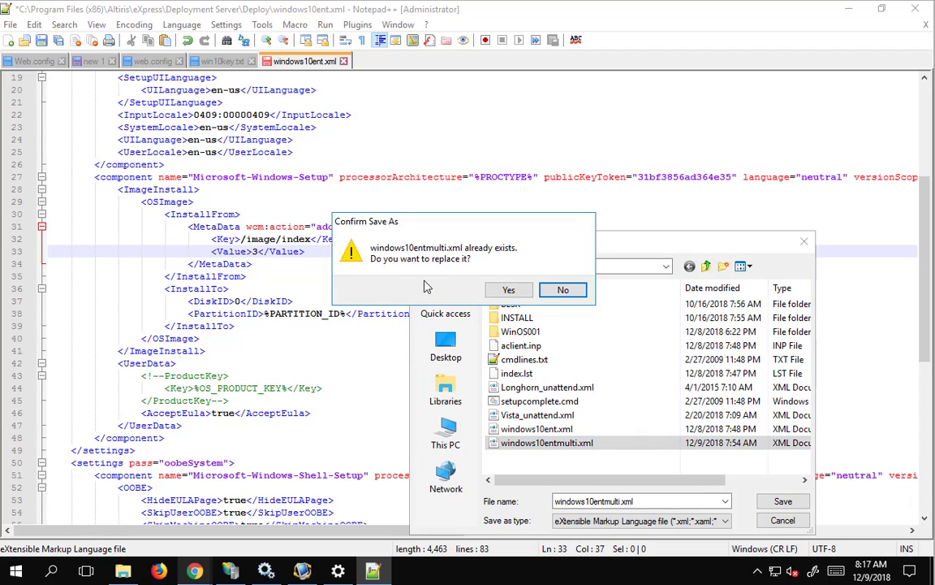
{"action": "left_click", "coordinate": [505, 290]}
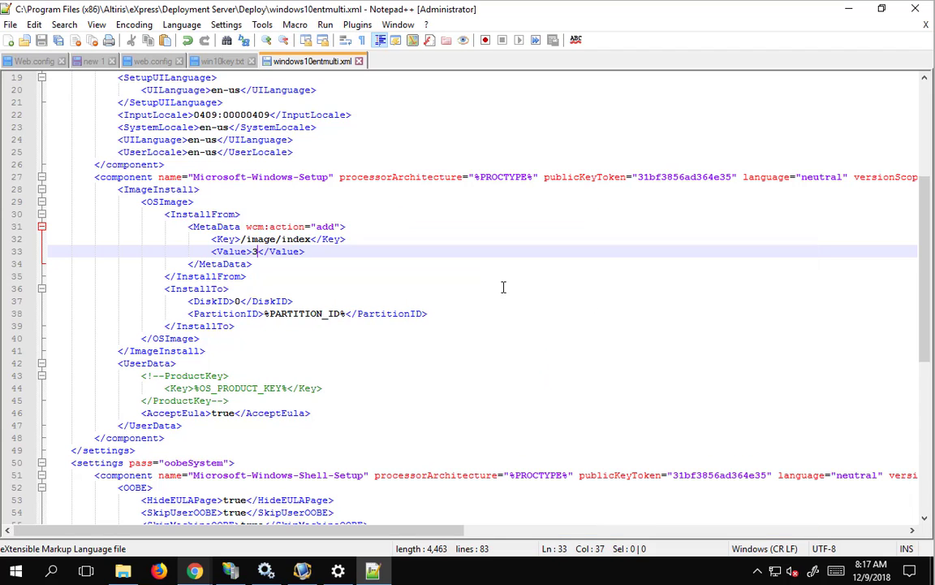
{"action": "left_click", "coordinate": [848, 9]}
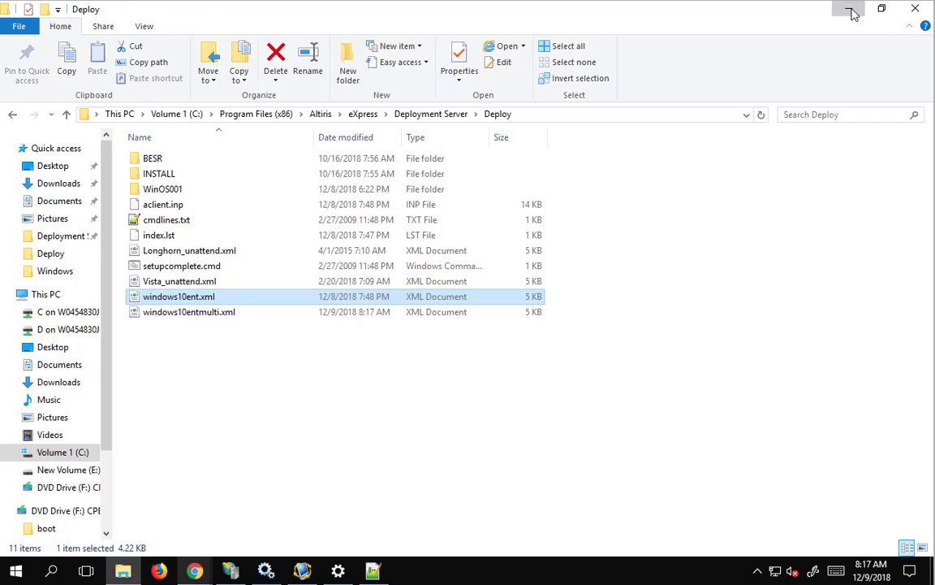
{"action": "left_click", "coordinate": [848, 9]}
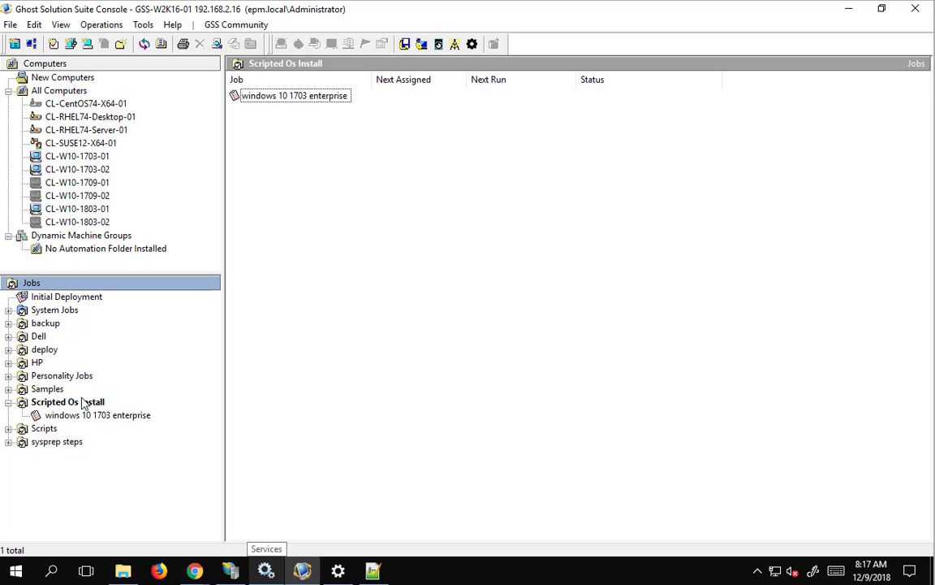
Step: Create a 'windows 10 1803 enterprise' job in Scripted Os Install with a scripted OS install task
{"action": "left_click", "coordinate": [49, 402]}
{"action": "left_click", "coordinate": [49, 402]}
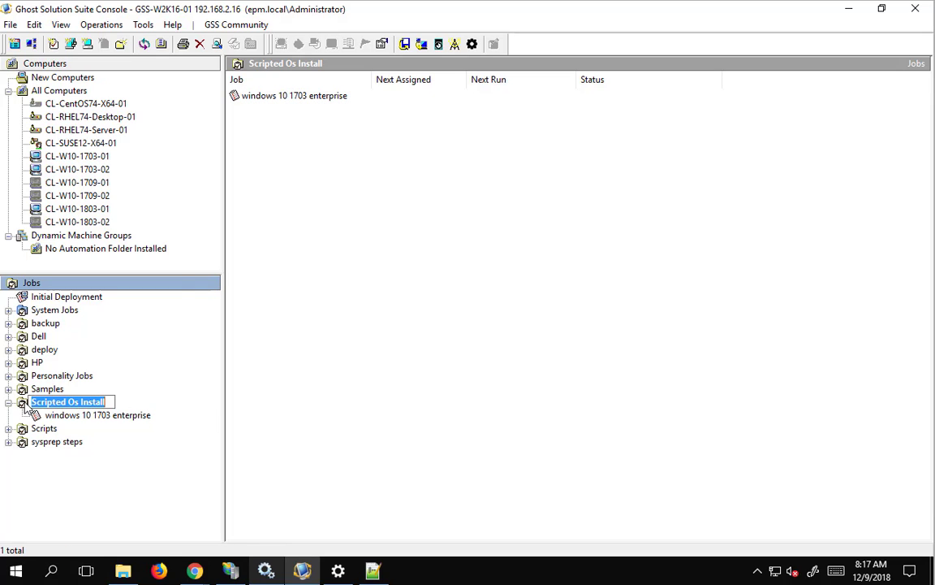
{"action": "key", "text": "ctrl+n"}
{"action": "type", "text": "windows 10 "}
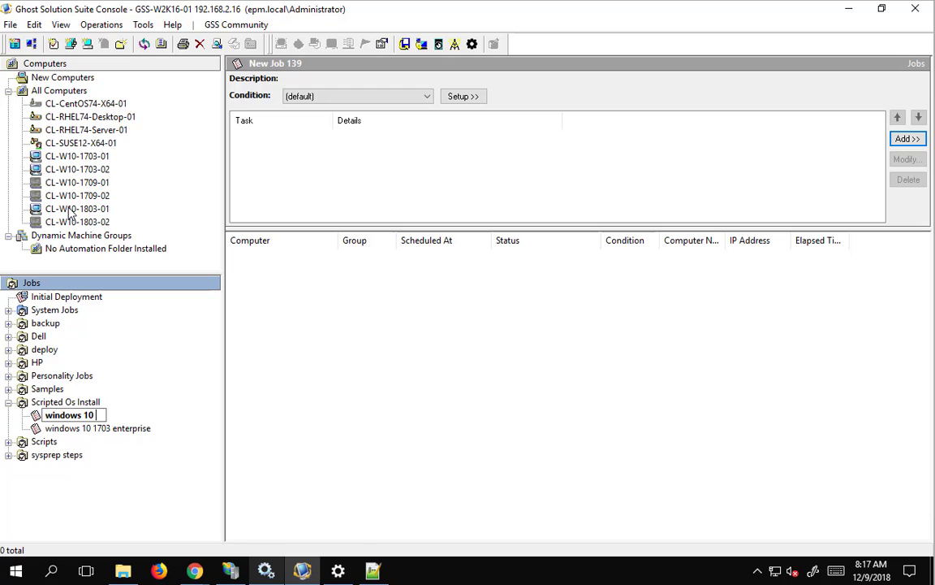
{"action": "type", "text": "1803 enterprise"}
{"action": "key", "text": "Return"}
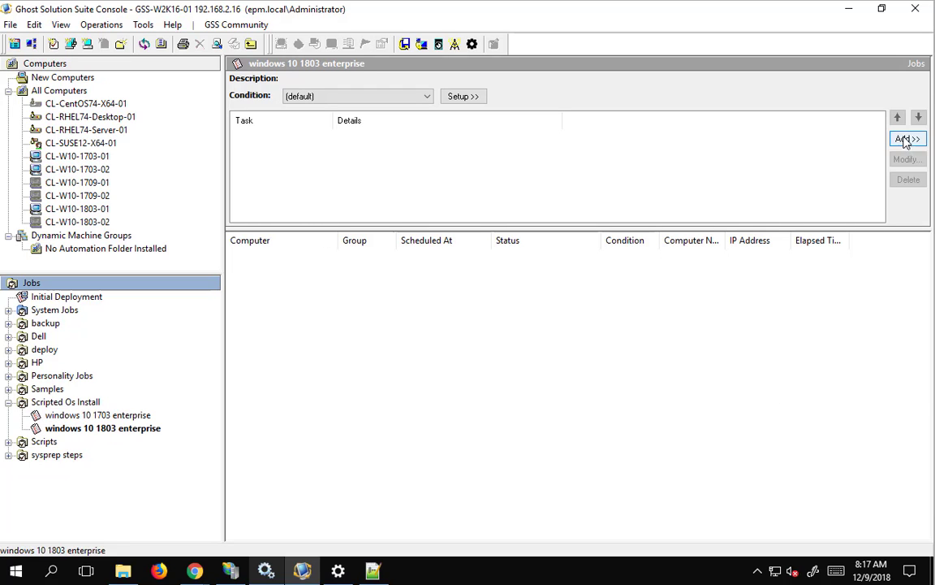
{"action": "left_click", "coordinate": [907, 141]}
{"action": "left_click", "coordinate": [860, 172]}
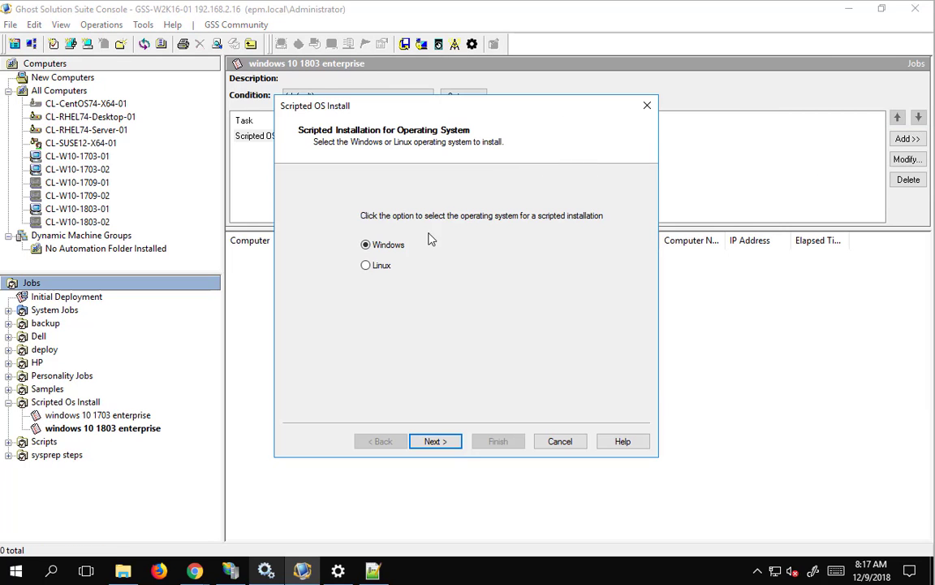
Step: Choose Windows 10 Enterprise and English for the install, then advance to source files
{"action": "left_click", "coordinate": [435, 440]}
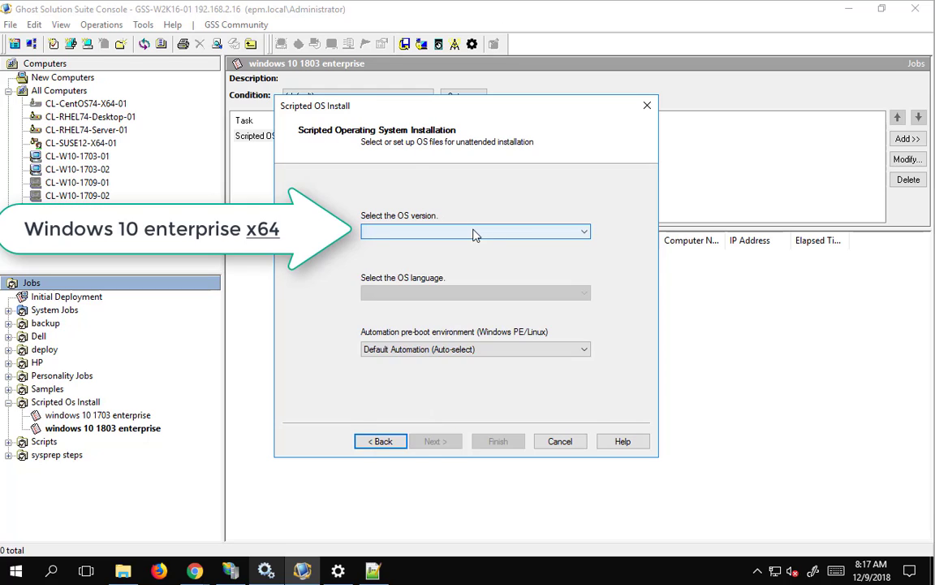
{"action": "left_click", "coordinate": [475, 233]}
{"action": "left_click", "coordinate": [479, 256]}
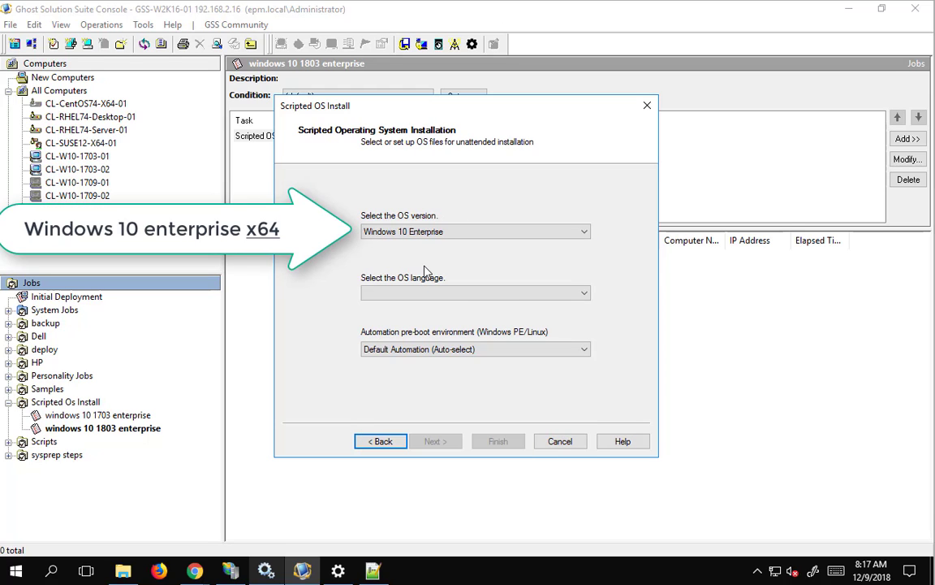
{"action": "left_click", "coordinate": [467, 293]}
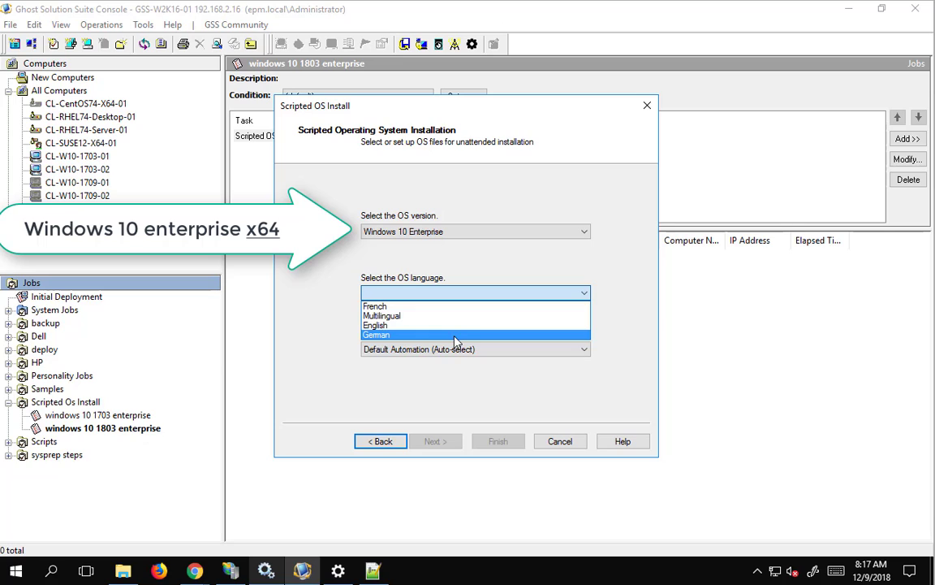
{"action": "left_click", "coordinate": [456, 325]}
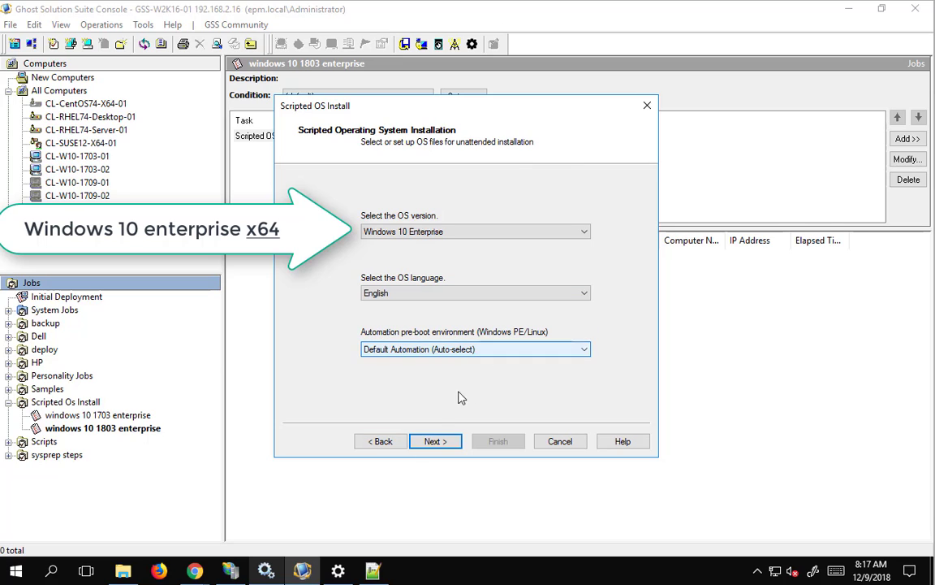
{"action": "left_click", "coordinate": [431, 441]}
{"action": "left_click", "coordinate": [489, 211]}
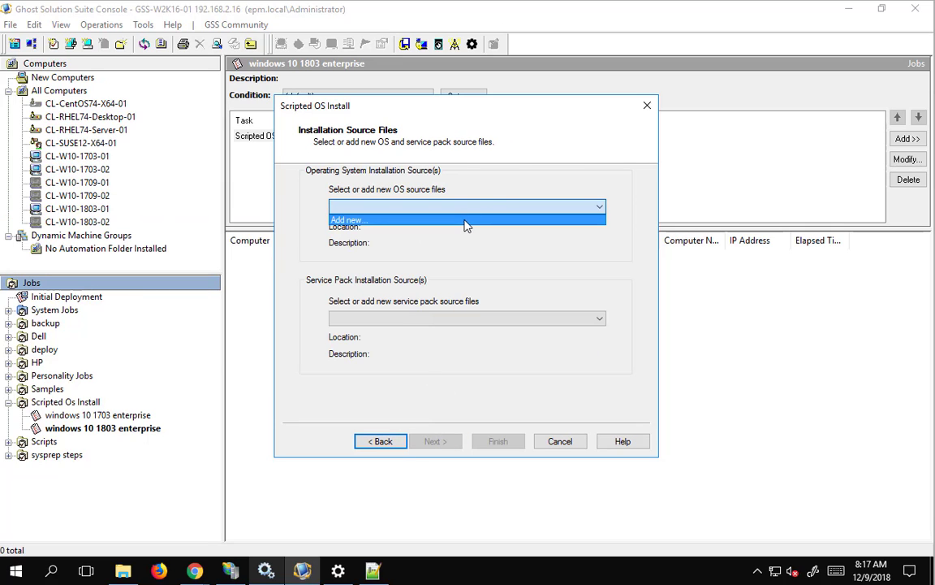
Step: Create the OS source 'windows 10 enterprise 1803' using setup.exe from the F:\ DVD drive
{"action": "left_click", "coordinate": [468, 225]}
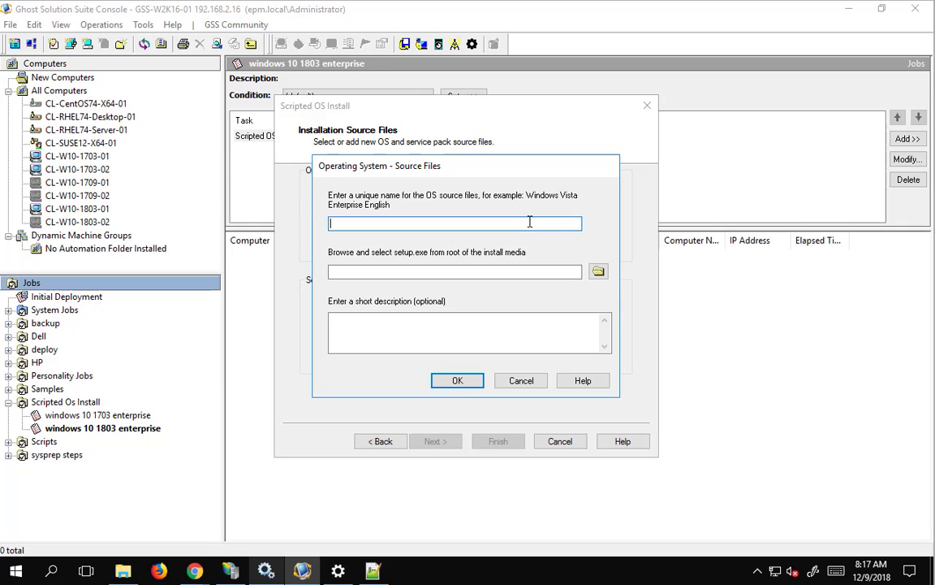
{"action": "type", "text": "windows 10 enterprise mu"}
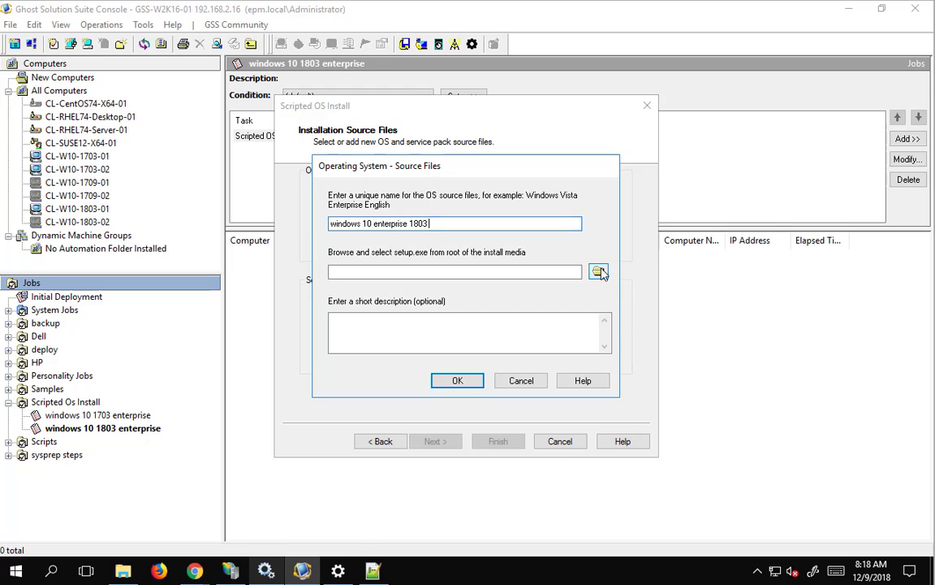
{"action": "left_click", "coordinate": [597, 271]}
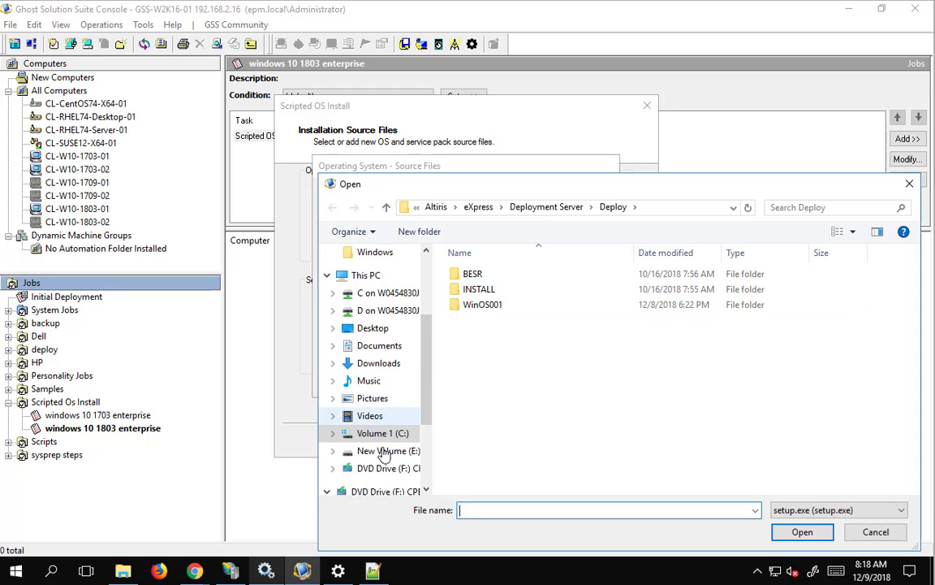
{"action": "left_click", "coordinate": [382, 467]}
{"action": "left_click", "coordinate": [480, 336]}
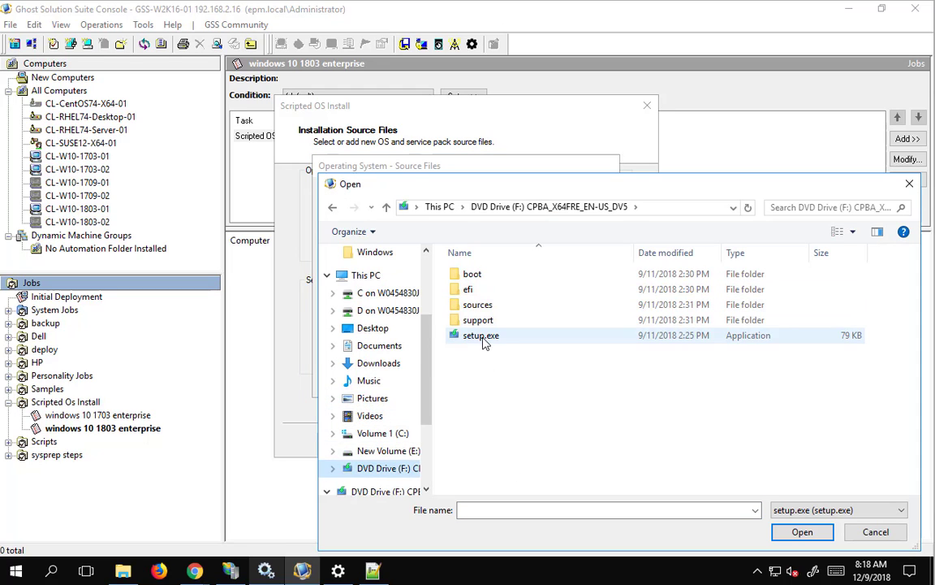
{"action": "left_click", "coordinate": [802, 532]}
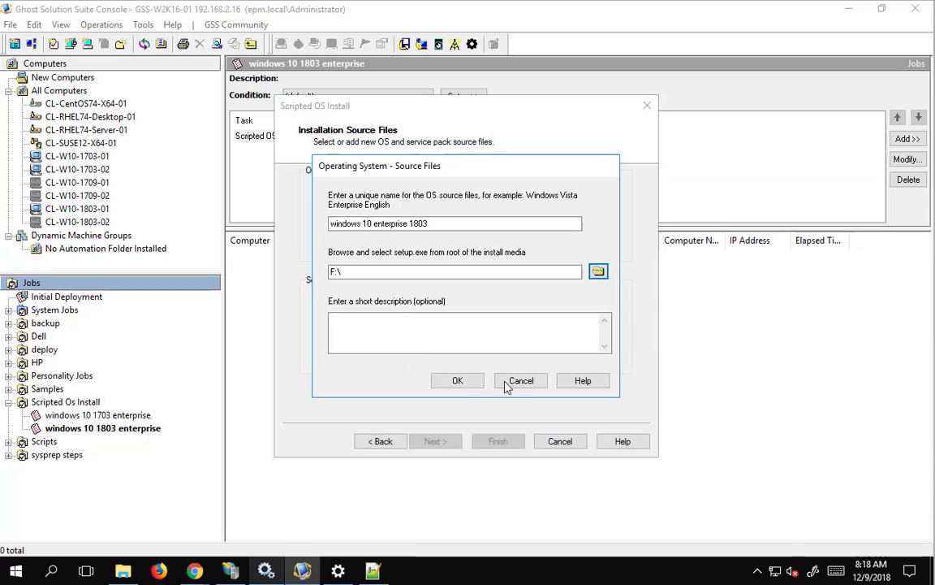
{"action": "left_click", "coordinate": [475, 380]}
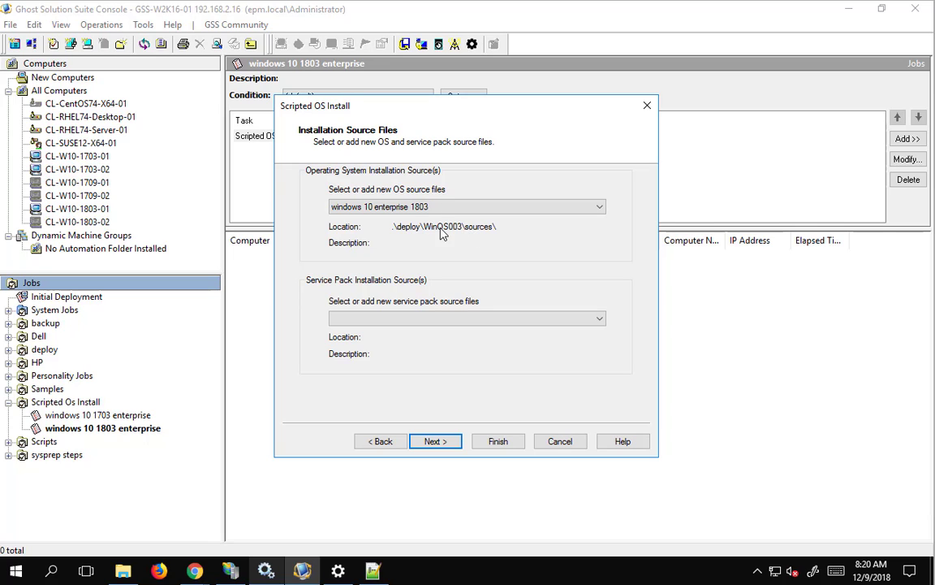
Step: Keep Diskpart partitioning and select Deploy\windows10entmulti.xml as the answer file, then finish adding the task
{"action": "left_click", "coordinate": [435, 441]}
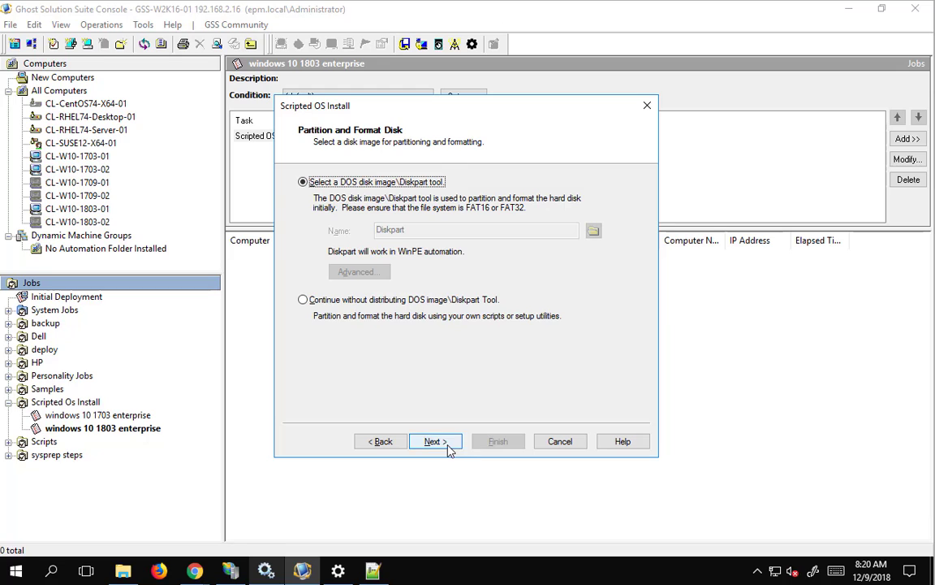
{"action": "left_click", "coordinate": [433, 443]}
{"action": "left_click", "coordinate": [608, 370]}
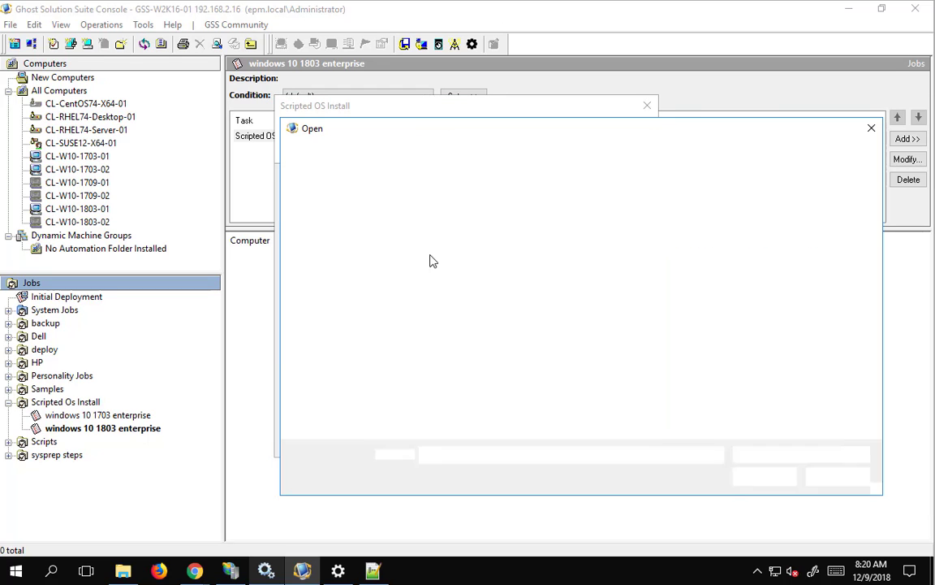
{"action": "scroll", "coordinate": [325, 276], "scroll_direction": "down", "scroll_amount": 3}
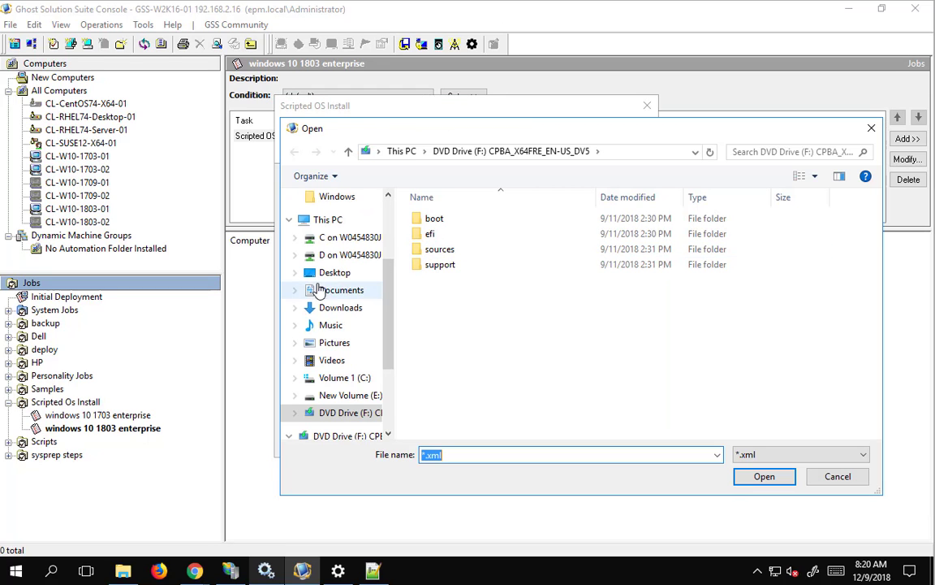
{"action": "scroll", "coordinate": [388, 194], "scroll_direction": "up", "scroll_amount": 1}
{"action": "left_click", "coordinate": [345, 215]}
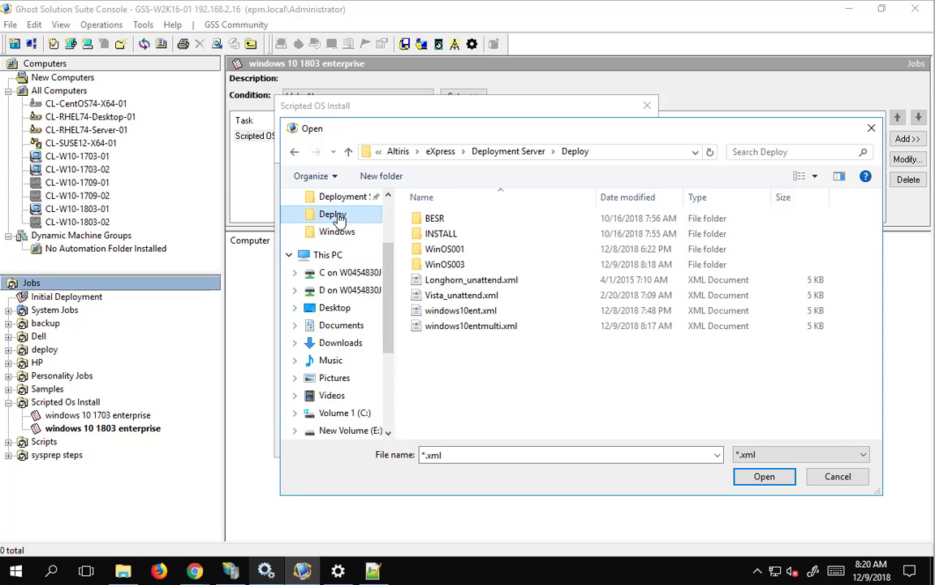
{"action": "left_click", "coordinate": [454, 328]}
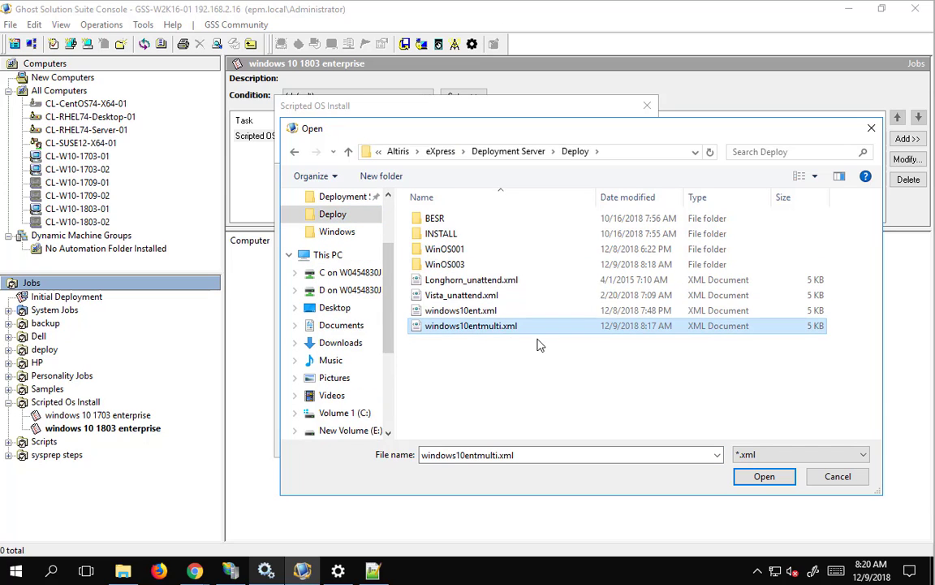
{"action": "left_click", "coordinate": [764, 477]}
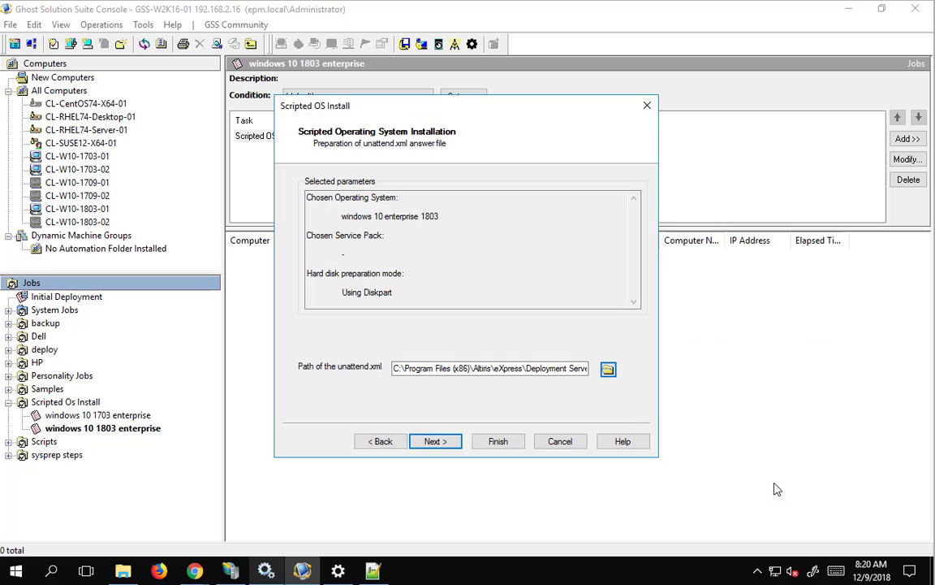
{"action": "left_click", "coordinate": [435, 443]}
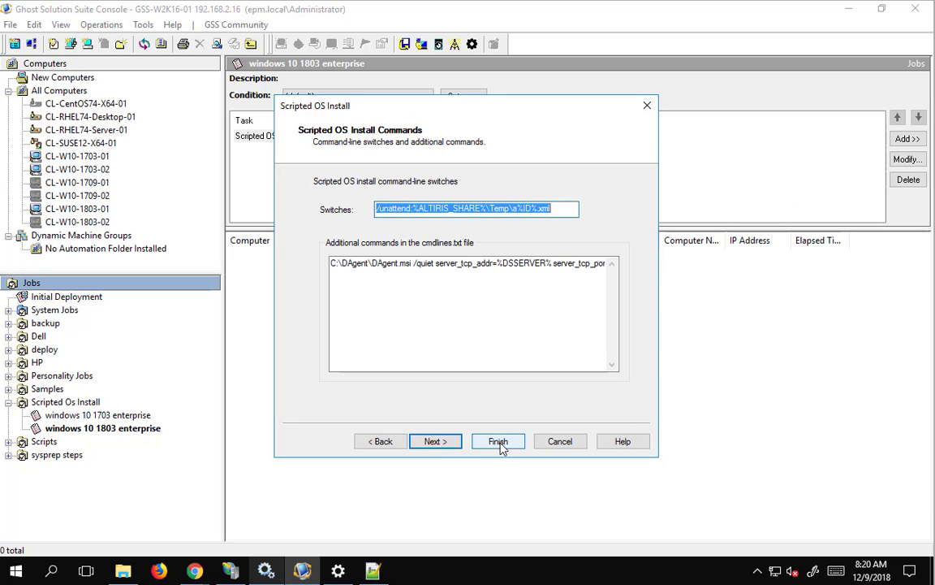
{"action": "left_click", "coordinate": [499, 443]}
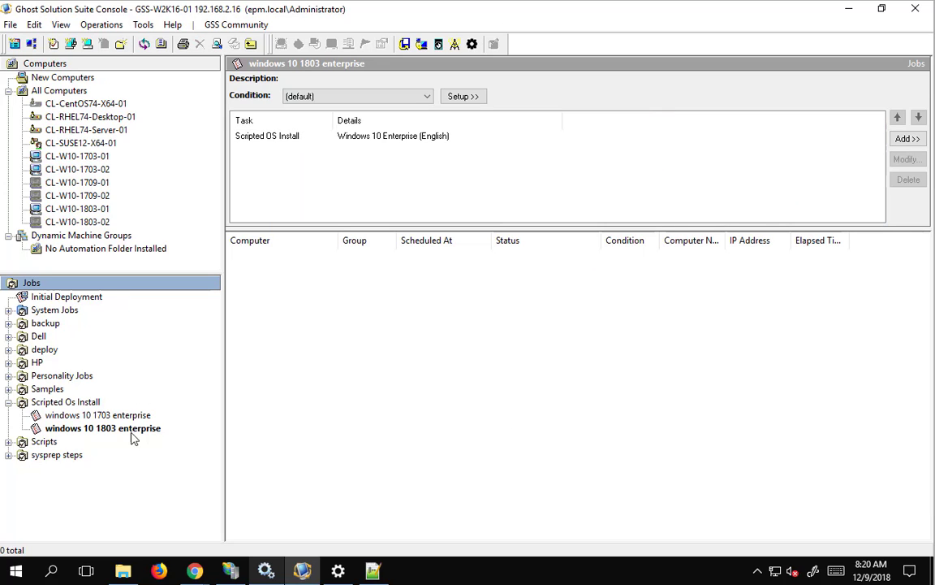
Step: Deploy the job onto computer CL-W10-1803-02, set to run immediately
{"action": "left_click_drag", "start_coordinate": [93, 432], "coordinate": [84, 224]}
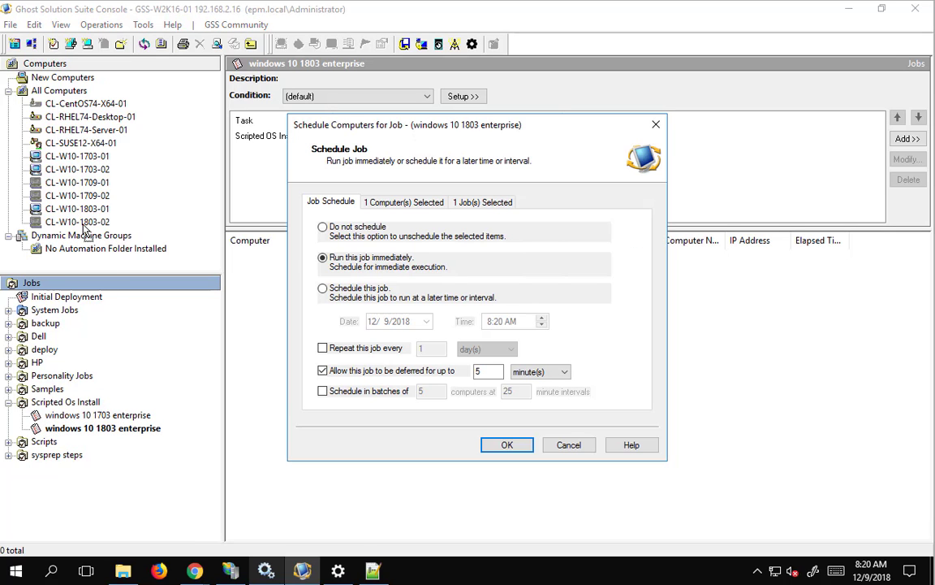
{"action": "left_click", "coordinate": [504, 445]}
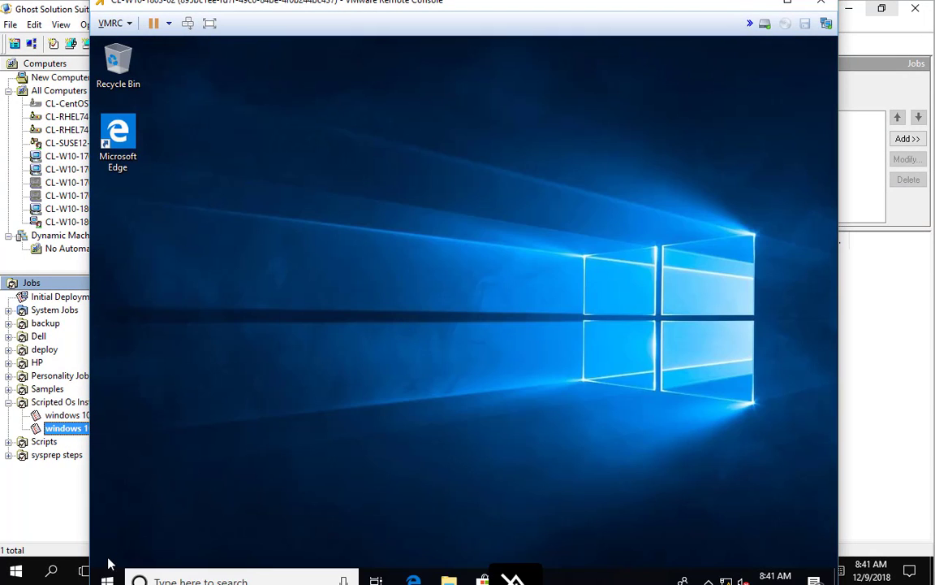
Step: Launch System Information on the VM by searching msinfo32 from the Start menu
{"action": "left_click", "coordinate": [107, 581]}
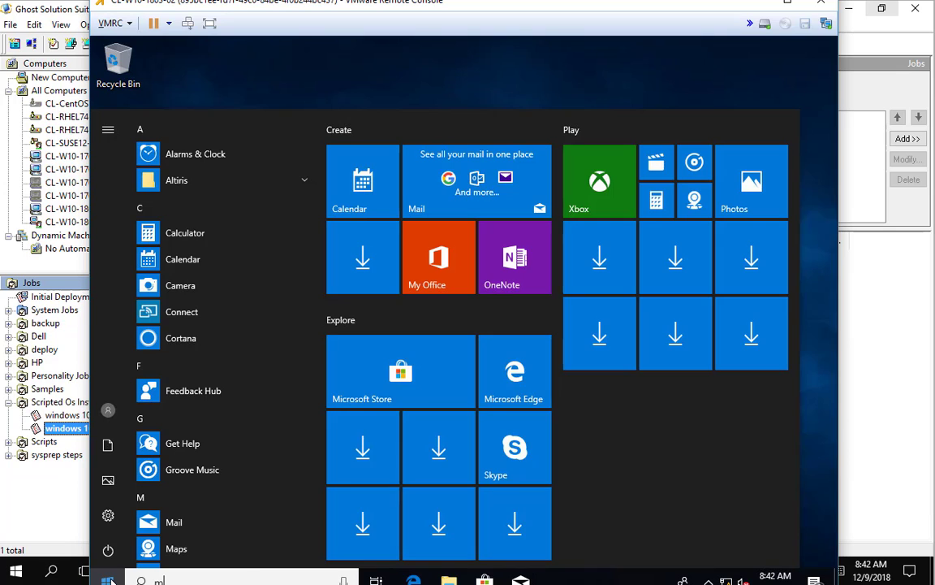
{"action": "type", "text": "msinfo32"}
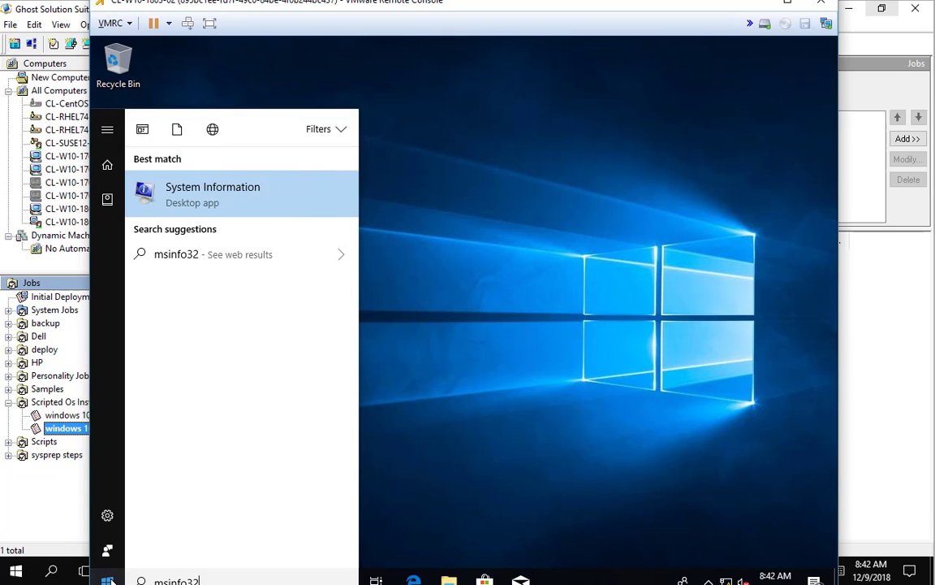
{"action": "key", "text": "Return"}
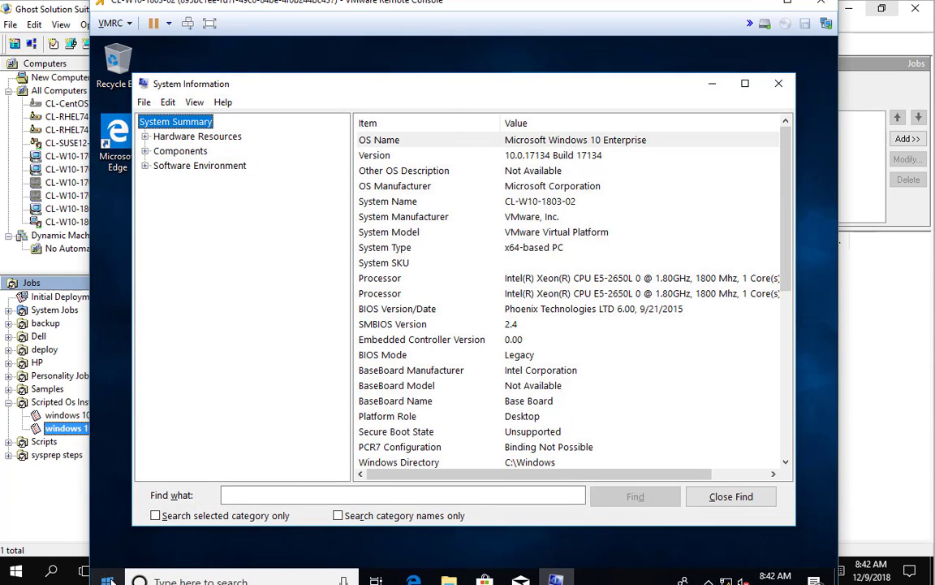